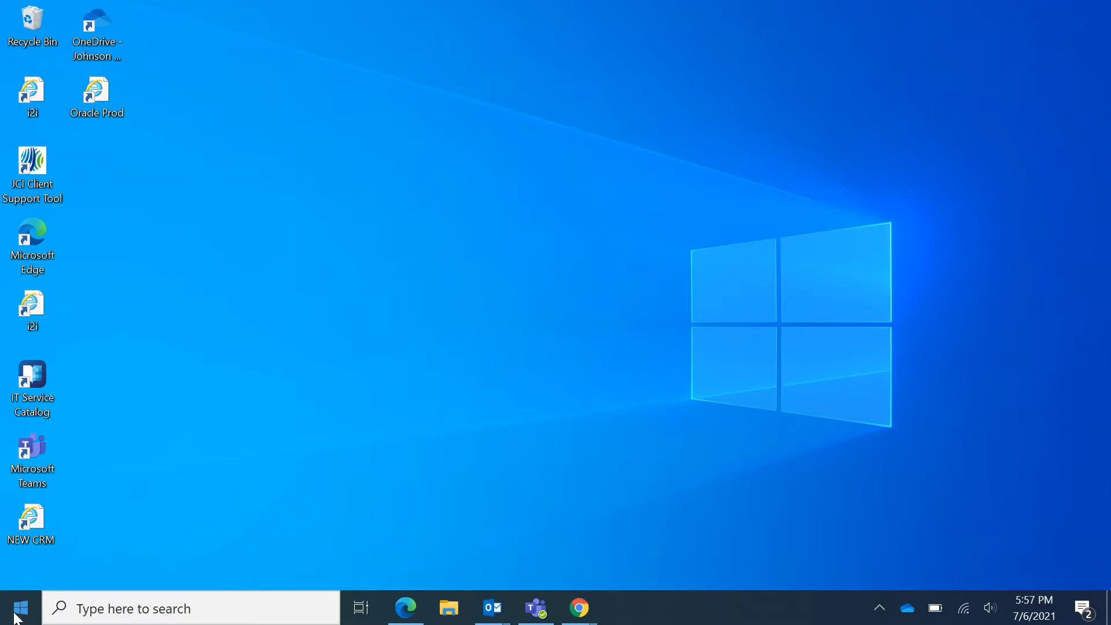
- Start Excel 2013 from the installed programs, create a blank workbook, and close it again
{"action": "left_click", "coordinate": [19, 611]}
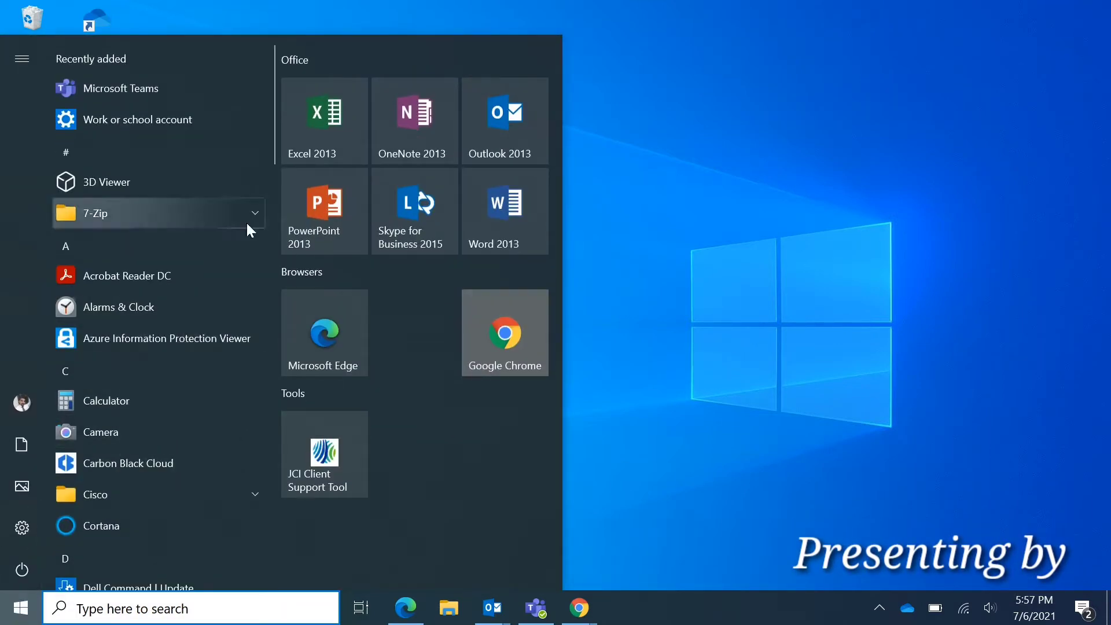
{"action": "left_click", "coordinate": [336, 110]}
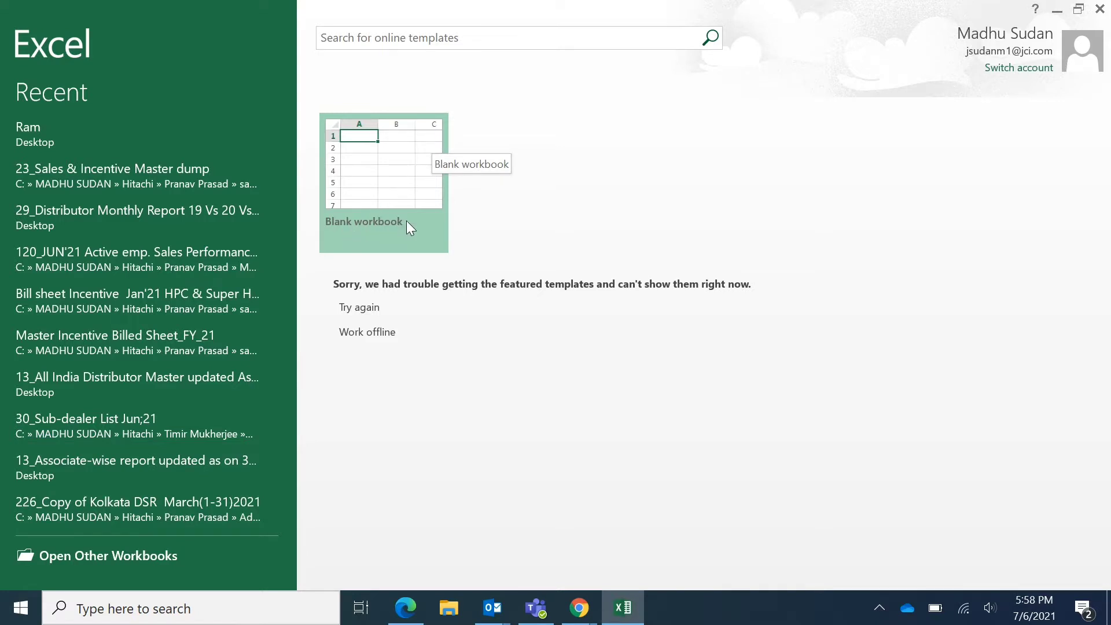
{"action": "left_click", "coordinate": [426, 166]}
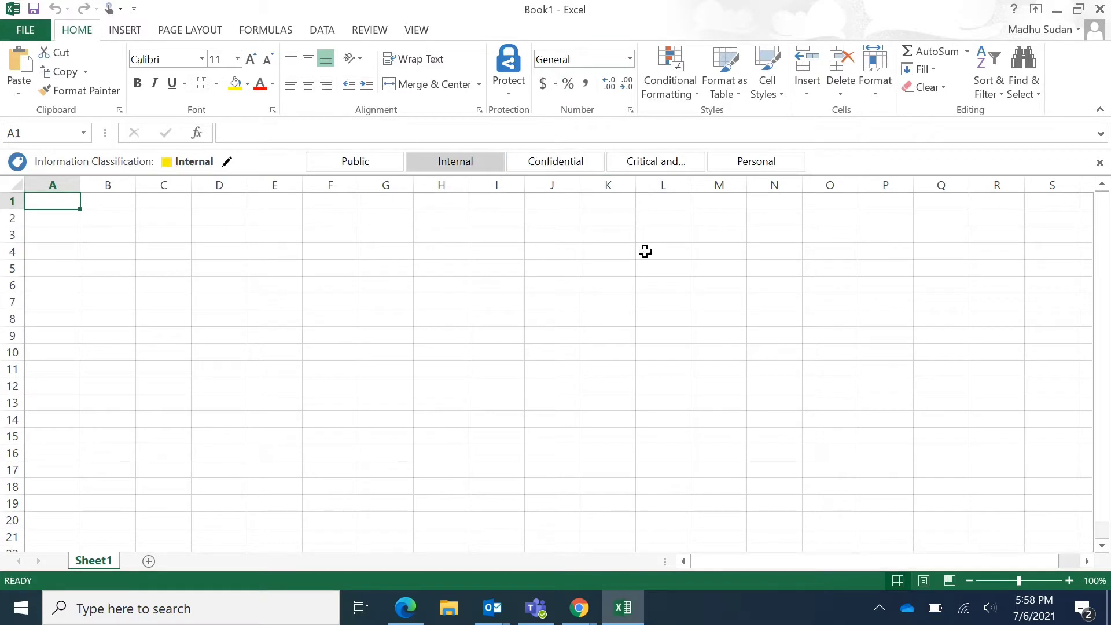
{"action": "left_click", "coordinate": [1102, 10]}
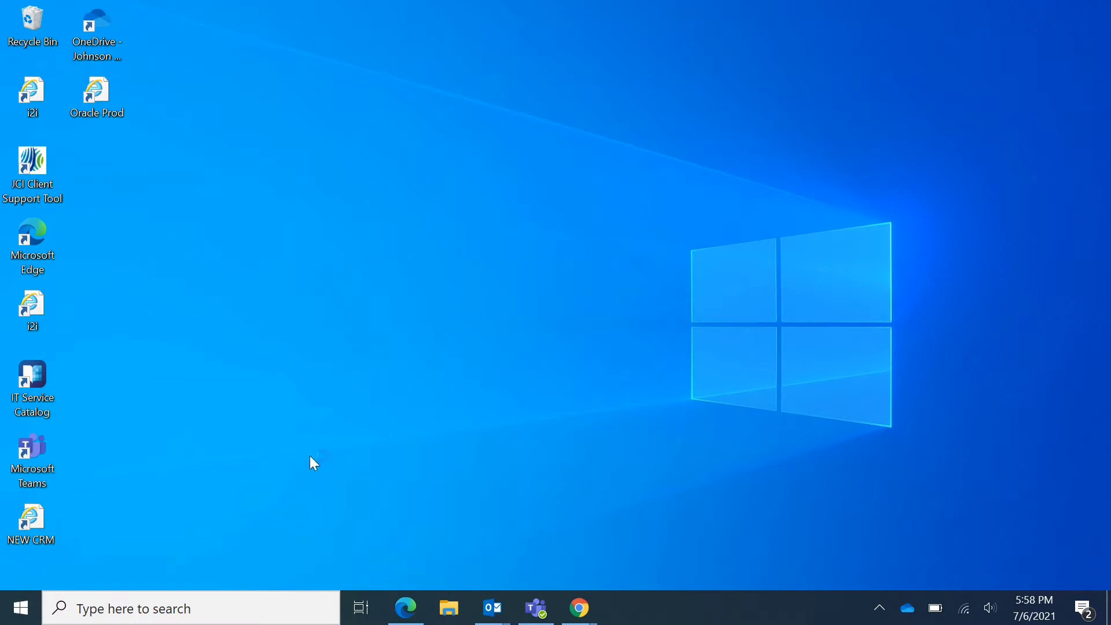
{"action": "left_click", "coordinate": [21, 608]}
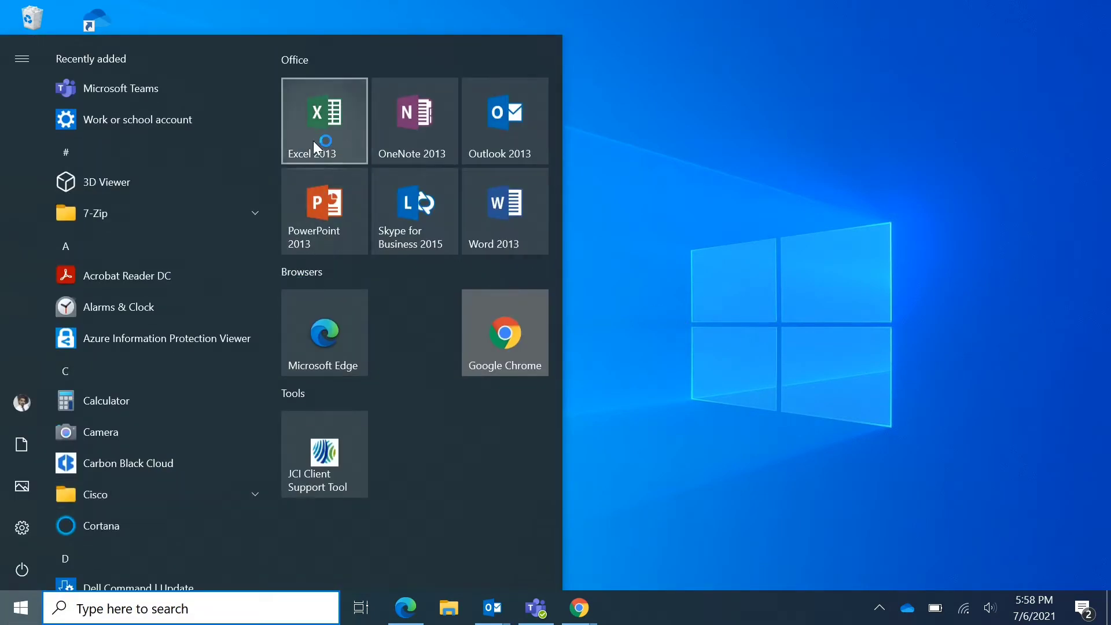
{"action": "left_click", "coordinate": [635, 139]}
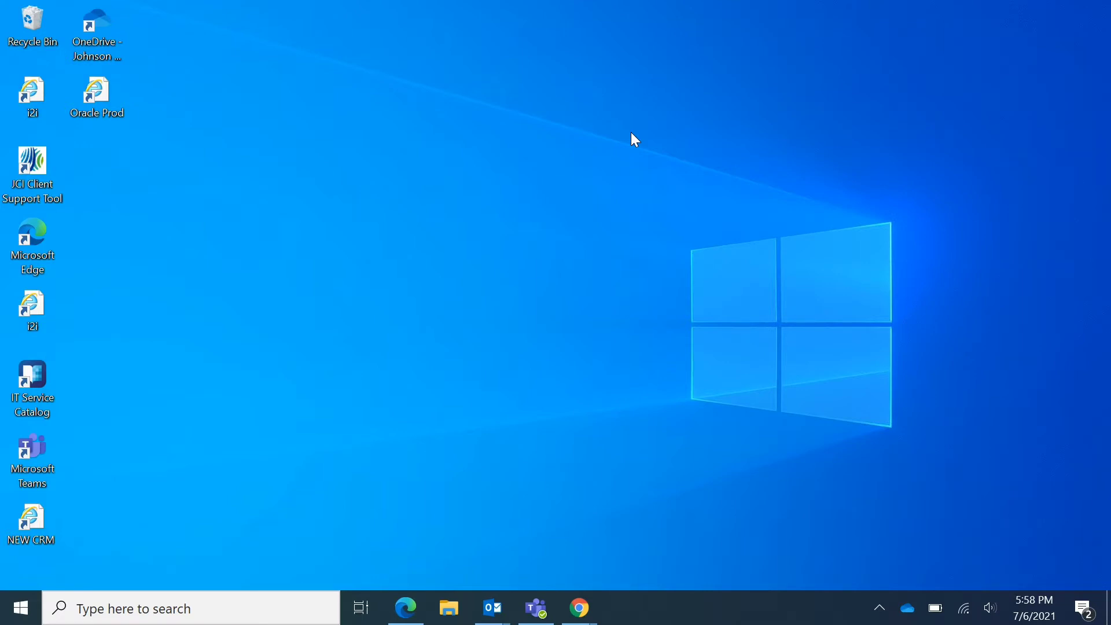
- Launch Excel with the Windows Run command "excel" and create a blank workbook
{"action": "key", "text": "super+r"}
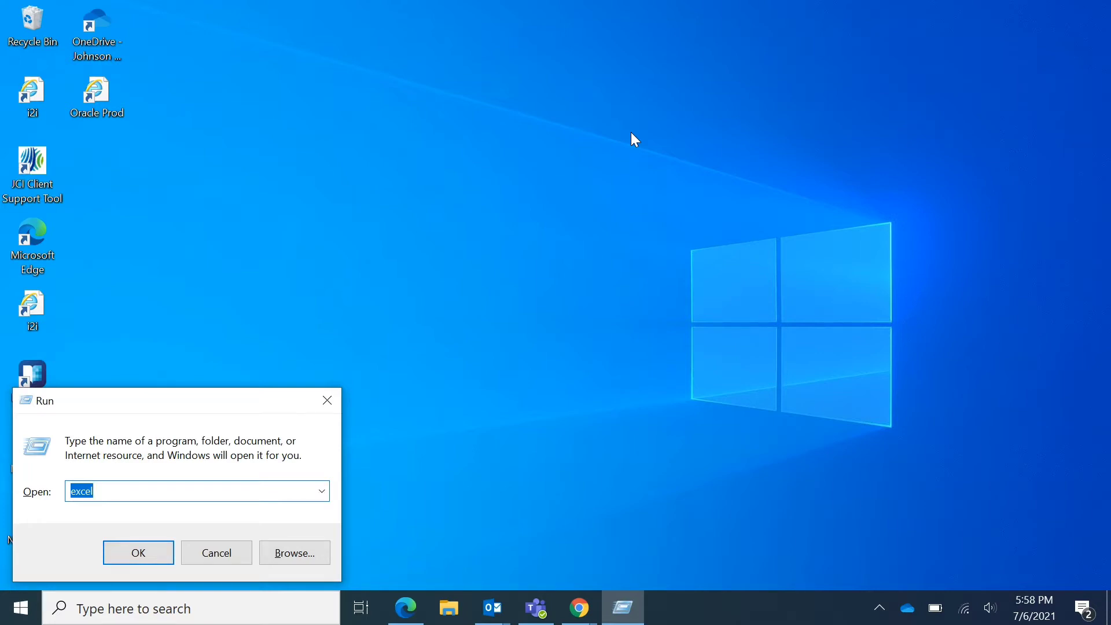
{"action": "type", "text": "excel"}
{"action": "left_click", "coordinate": [162, 556]}
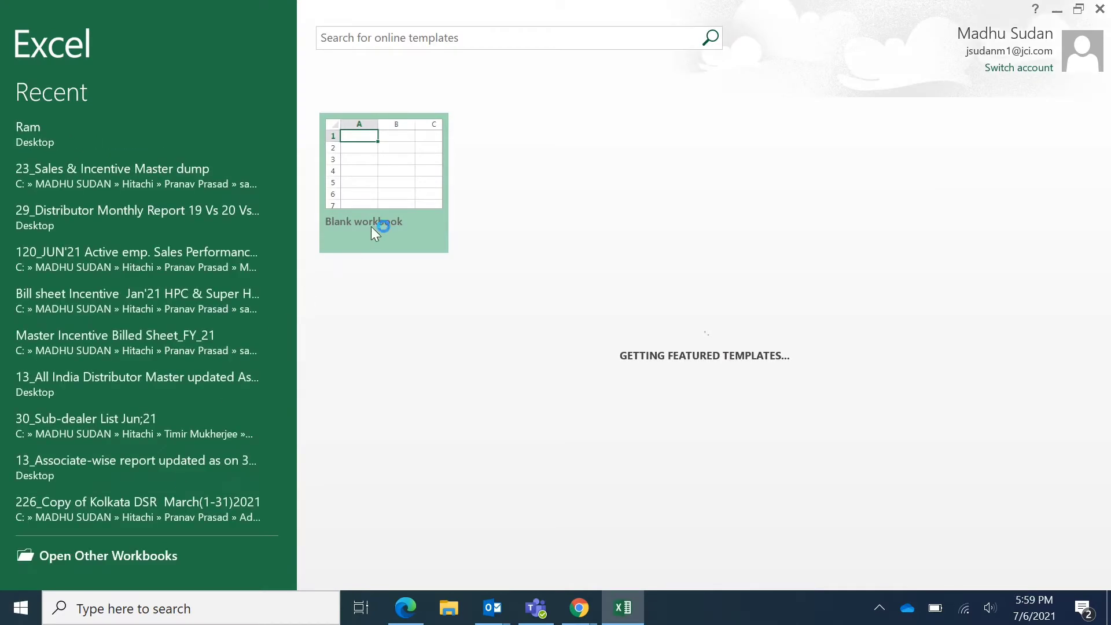
{"action": "left_click", "coordinate": [386, 203]}
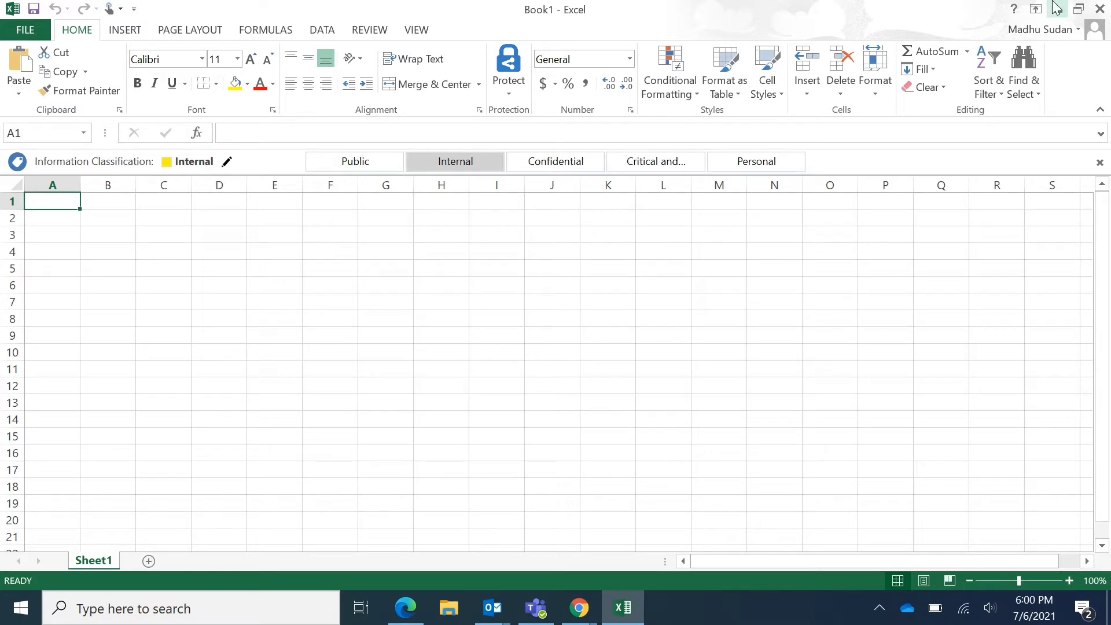
- Search Excel Help for "how to print in excel", look through the results, and close the help window
{"action": "left_click", "coordinate": [1016, 11]}
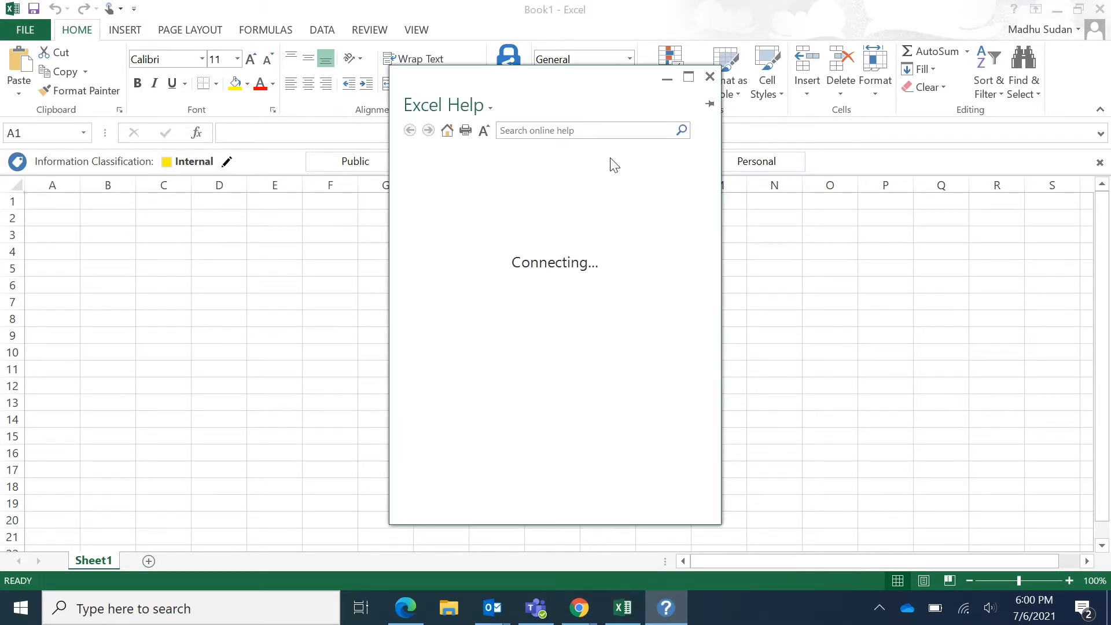
{"action": "left_click", "coordinate": [648, 129]}
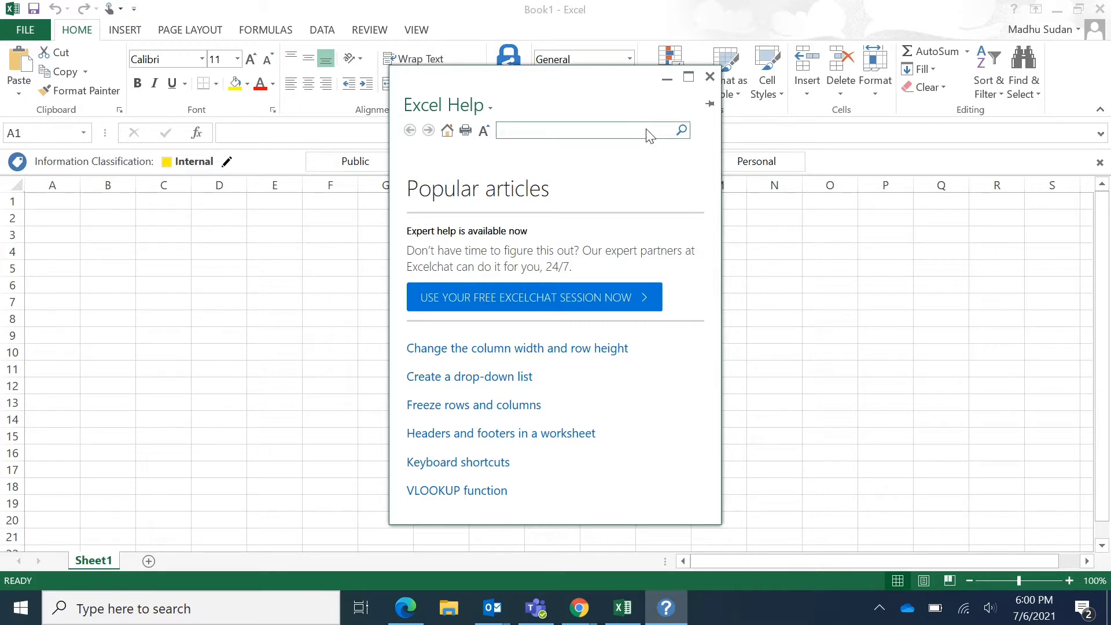
{"action": "type", "text": "how to print in excel"}
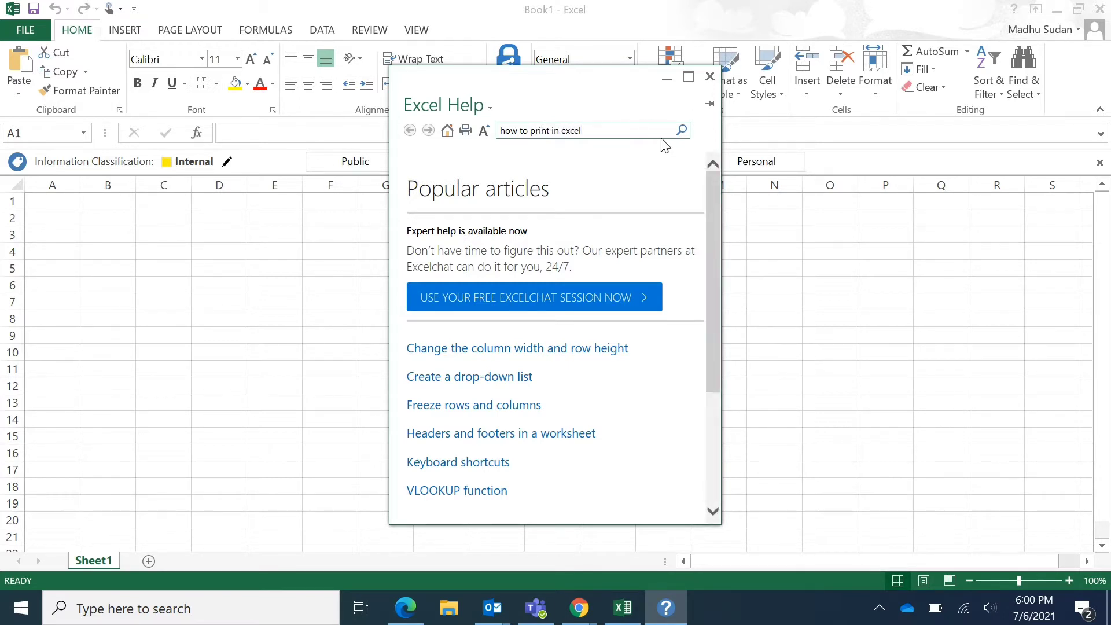
{"action": "key", "text": "Return"}
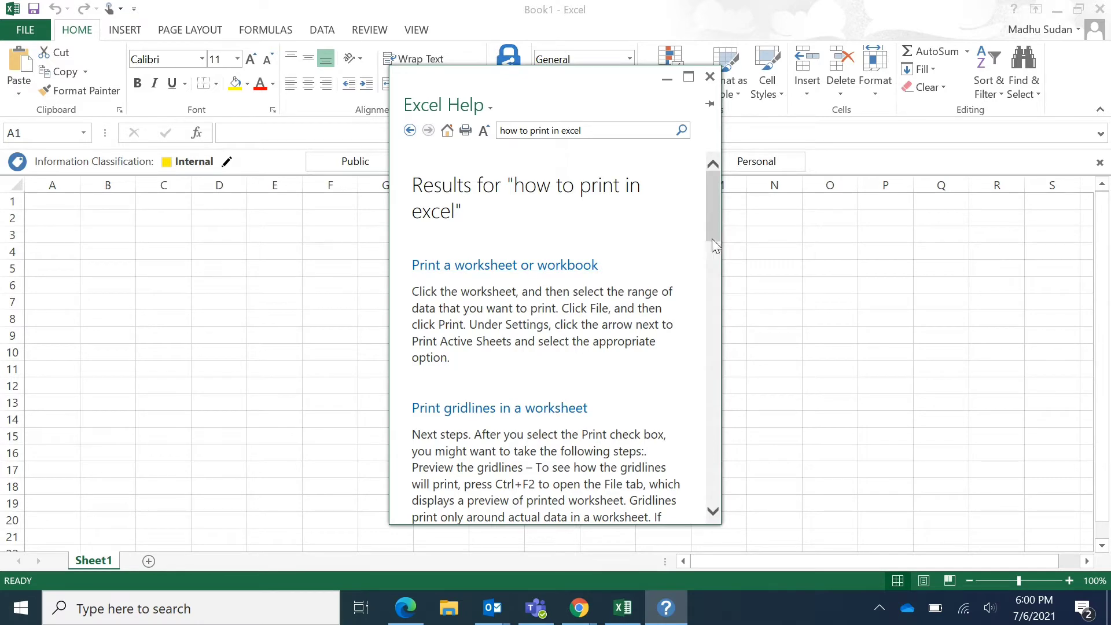
{"action": "left_click_drag", "start_coordinate": [712, 233], "coordinate": [729, 158]}
{"action": "left_click", "coordinate": [716, 80]}
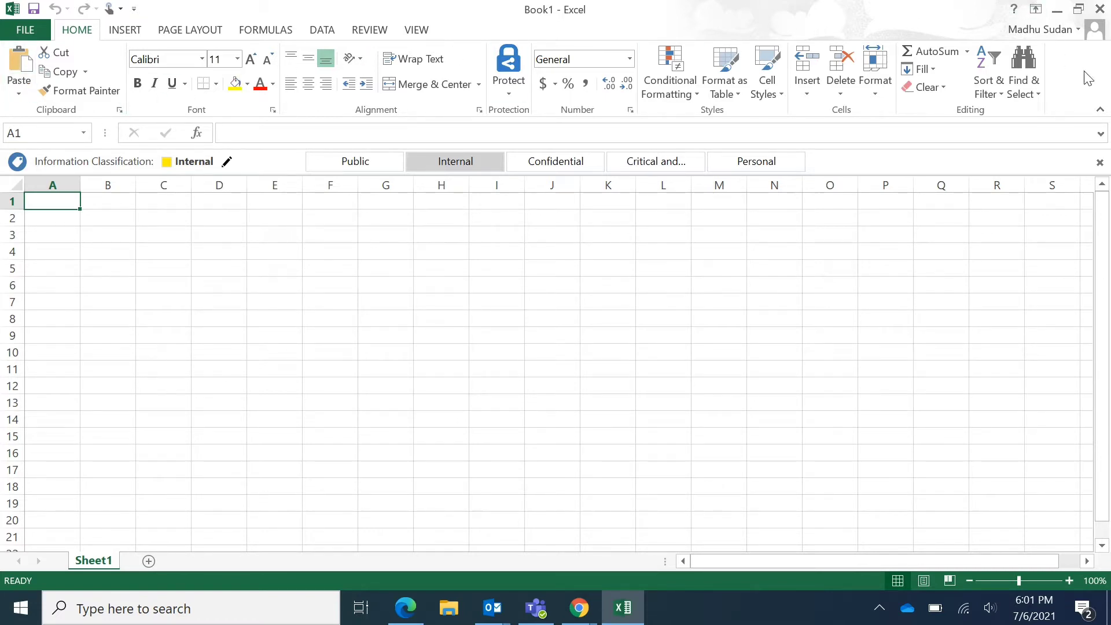
- Set the ribbon display option to Auto-hide Ribbon so the whole ribbon is hidden
{"action": "left_click", "coordinate": [1035, 10]}
{"action": "left_click", "coordinate": [1037, 12]}
{"action": "left_click", "coordinate": [1036, 12]}
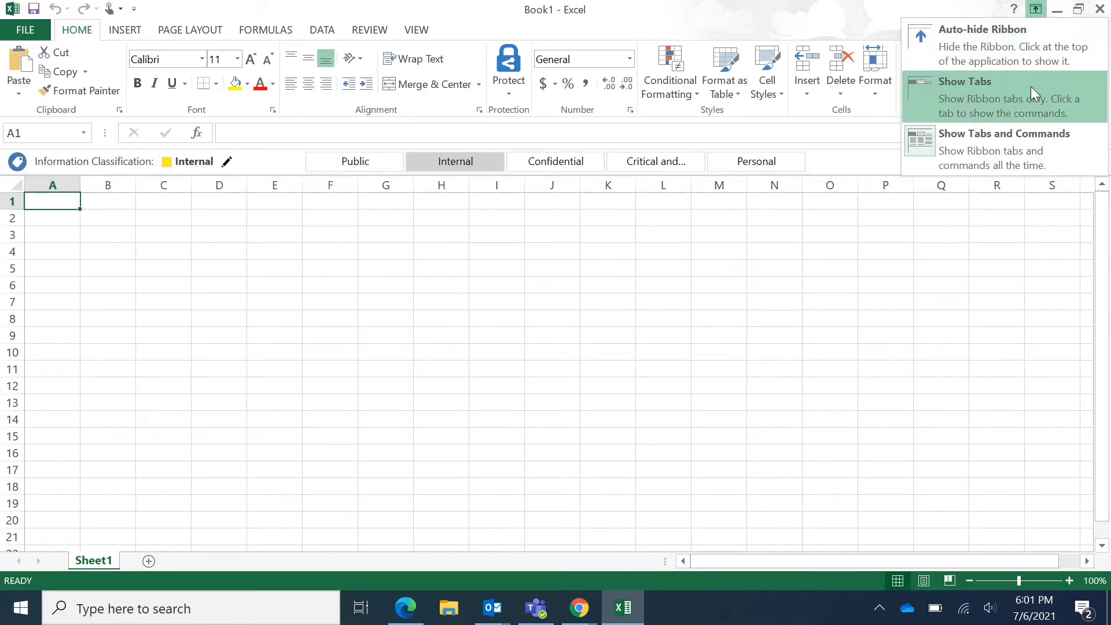
{"action": "left_click", "coordinate": [1013, 30]}
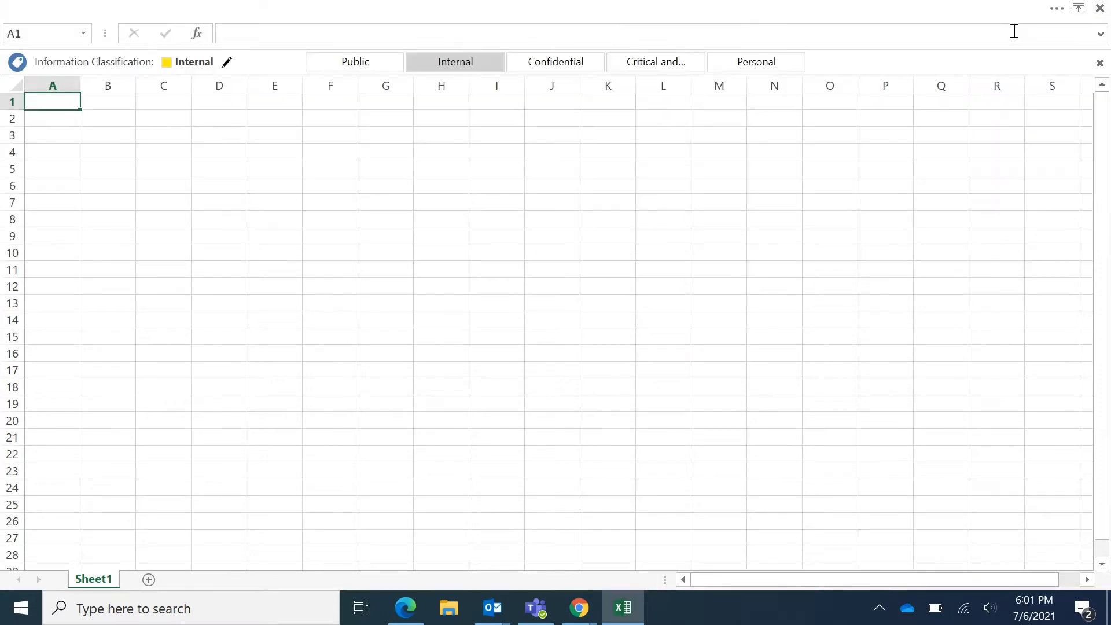
- Reveal the hidden ribbon temporarily and change its display option to Show Tabs
{"action": "left_click", "coordinate": [1054, 16]}
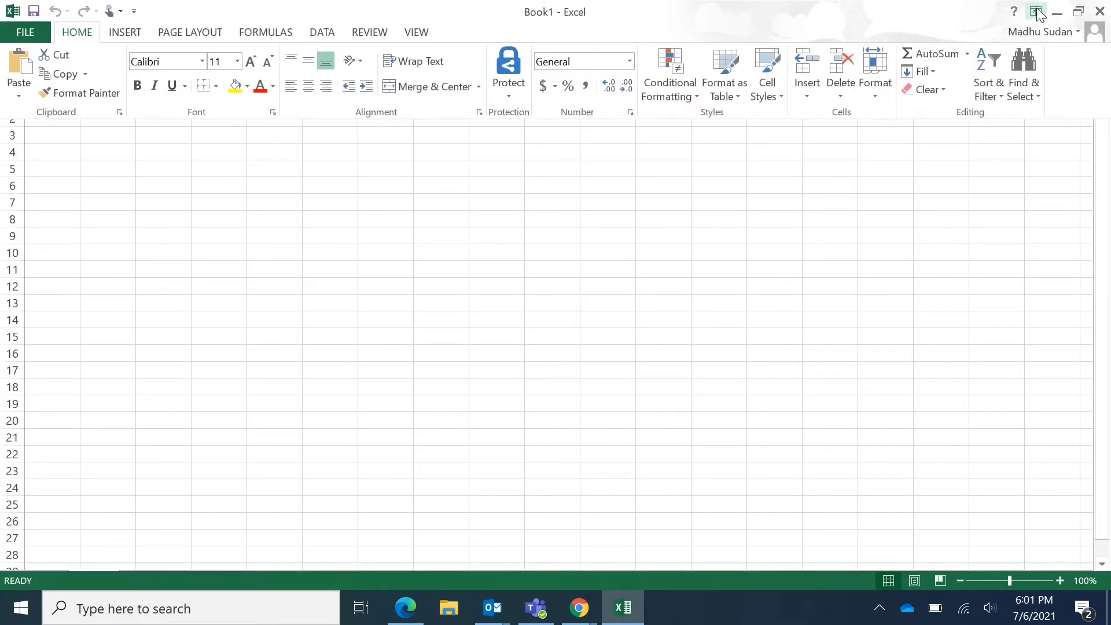
{"action": "left_click", "coordinate": [1037, 11]}
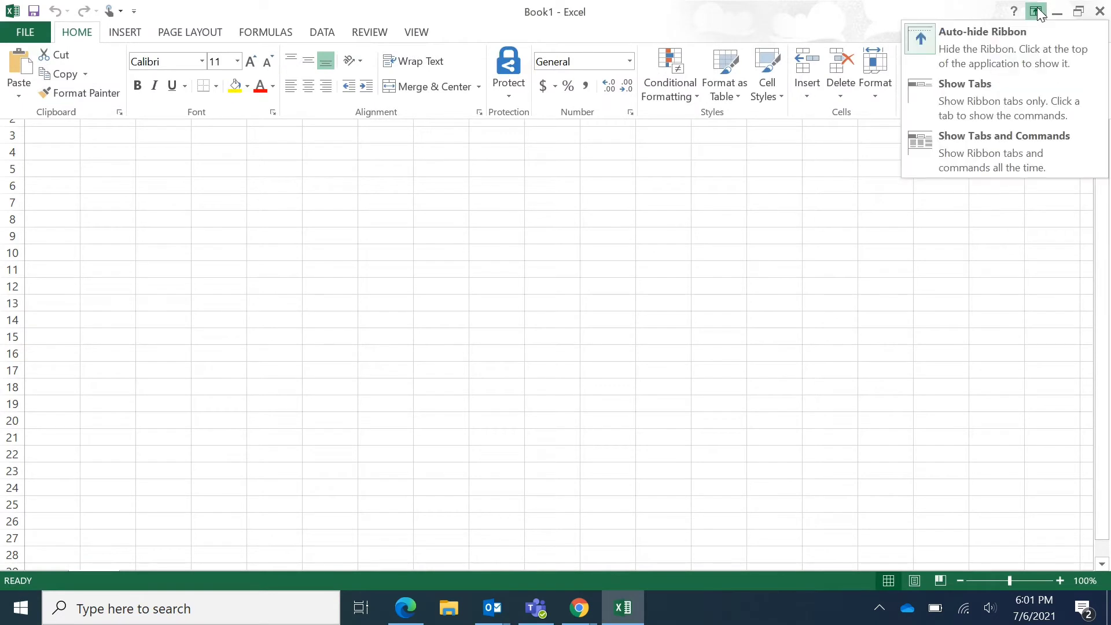
{"action": "left_click", "coordinate": [1022, 87]}
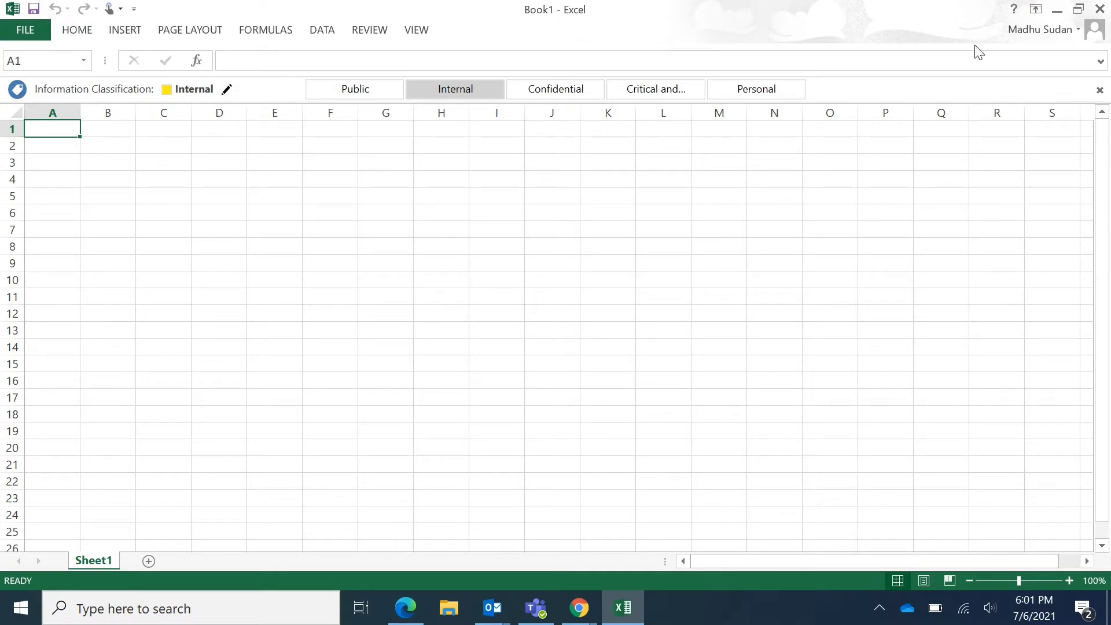
- Switch the ribbon back to Auto-hide Ribbon and select cell O7 in the worksheet
{"action": "left_click", "coordinate": [1036, 11]}
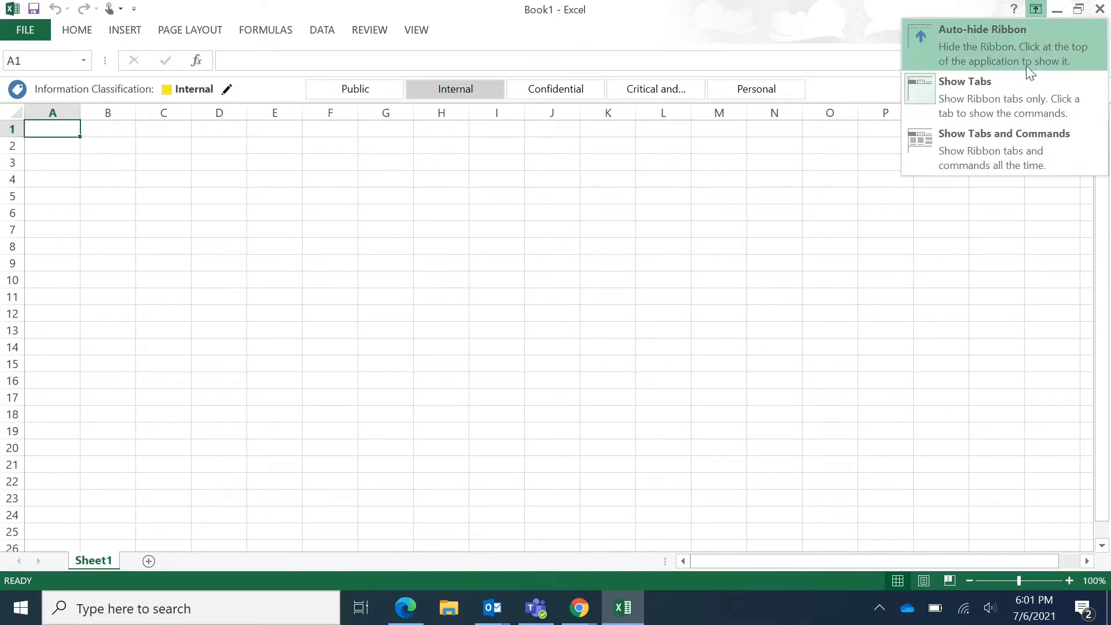
{"action": "left_click", "coordinate": [1036, 39]}
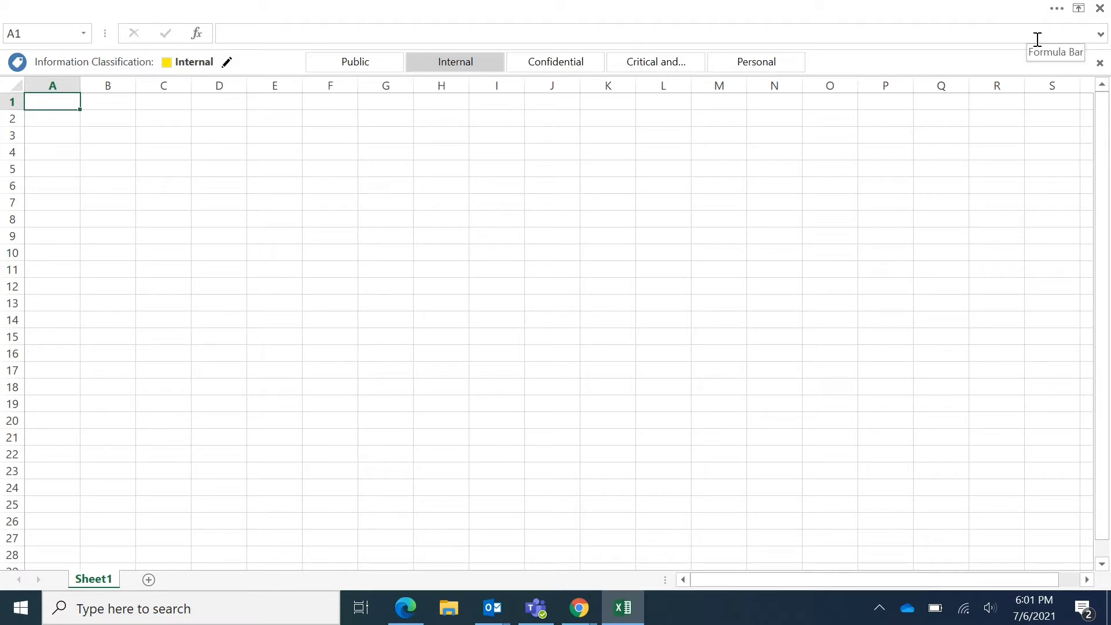
{"action": "left_click", "coordinate": [819, 199]}
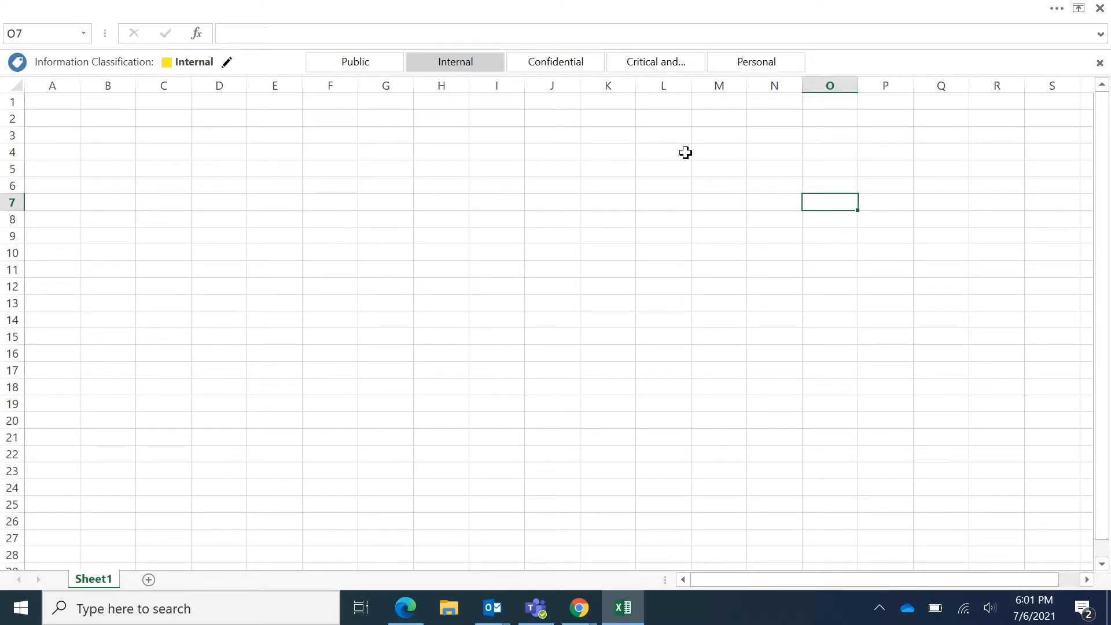
- Set the ribbon display to Show Tabs and Commands, and collapse and expand the ribbon once
{"action": "left_click", "coordinate": [1061, 10]}
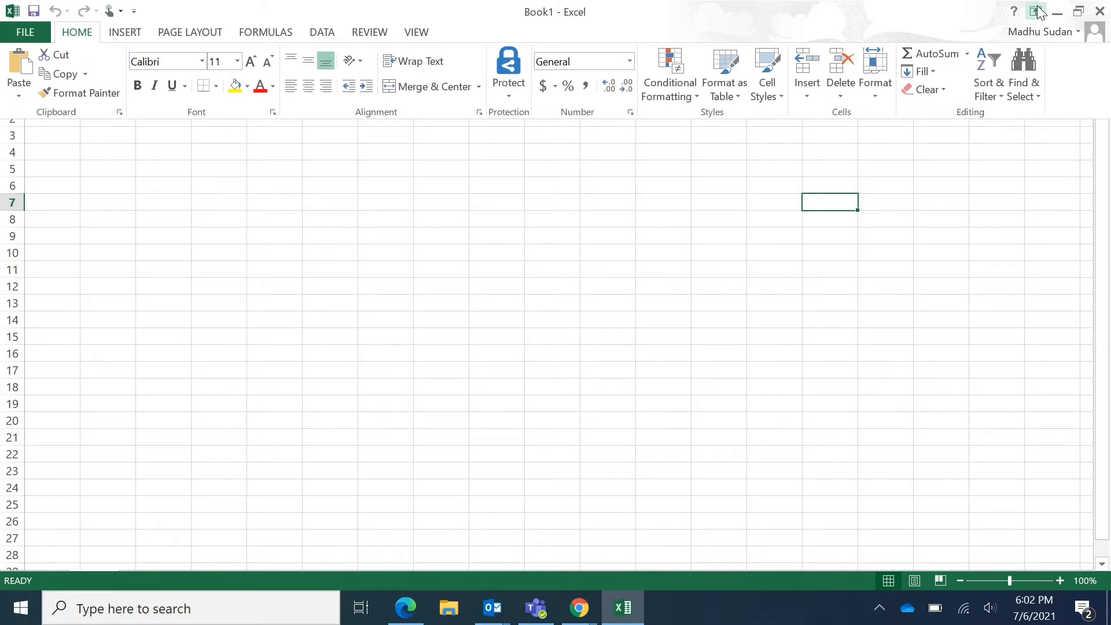
{"action": "left_click", "coordinate": [1037, 11]}
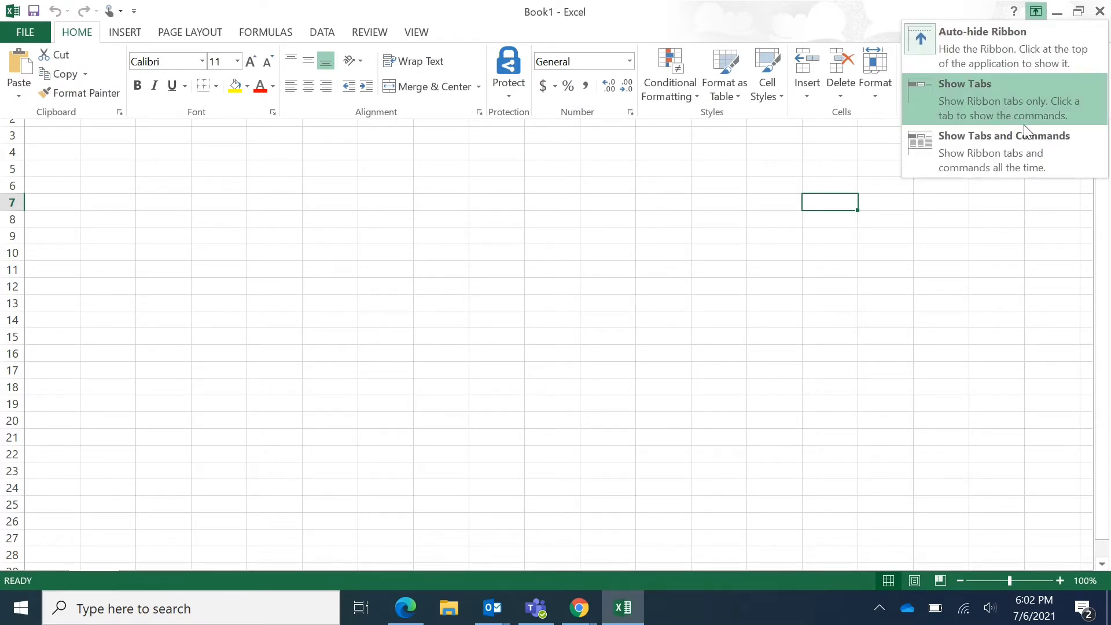
{"action": "left_click", "coordinate": [1075, 135]}
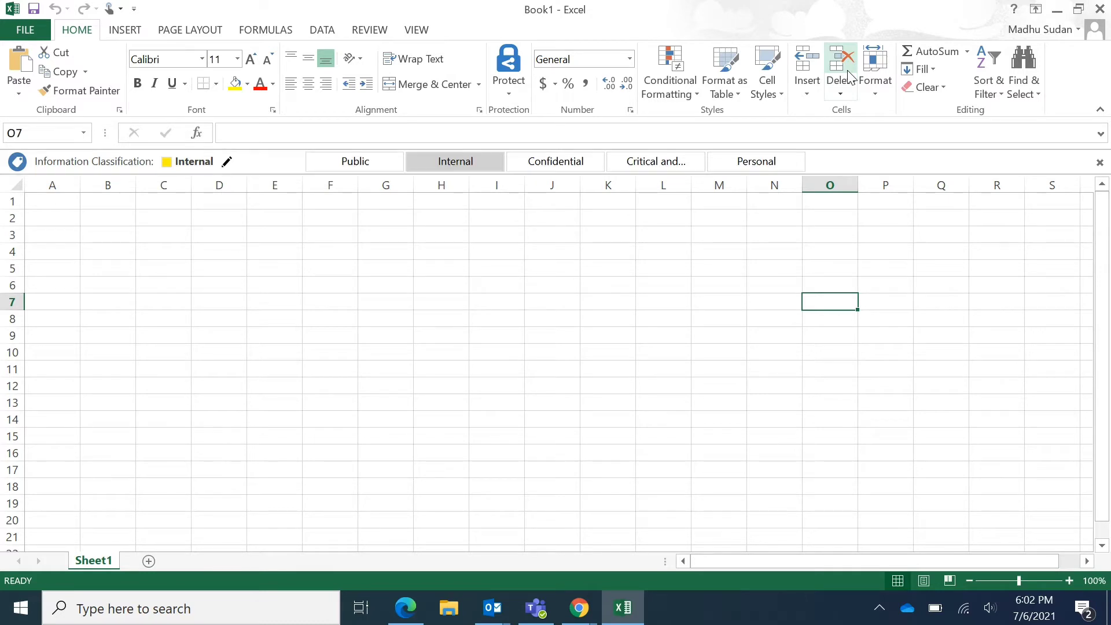
{"action": "key", "text": "ctrl+F1"}
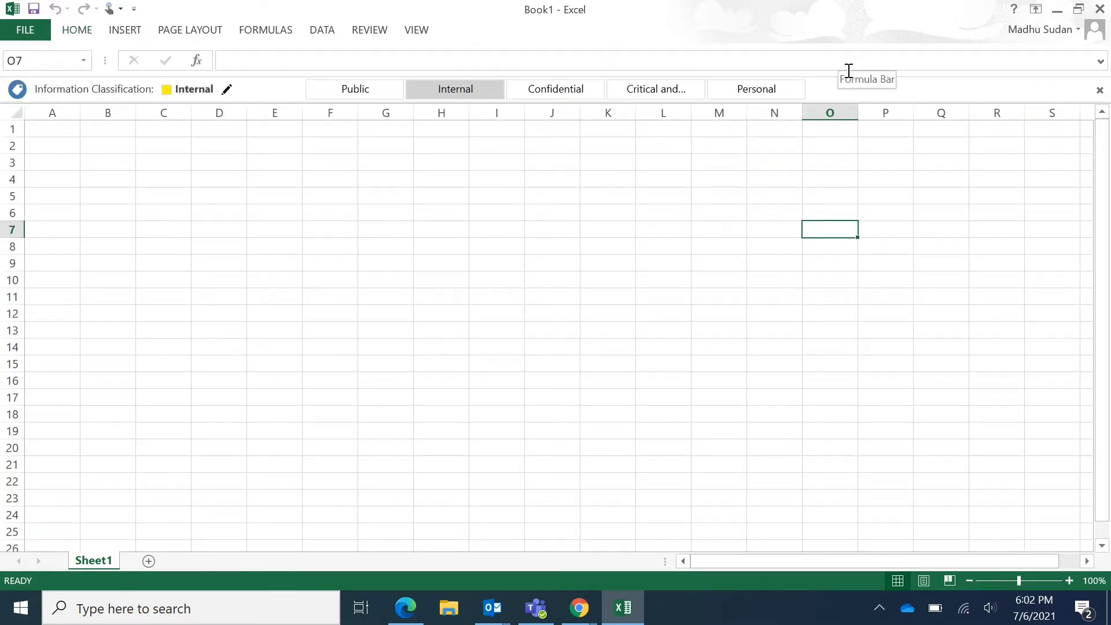
{"action": "key", "text": "ctrl+F1"}
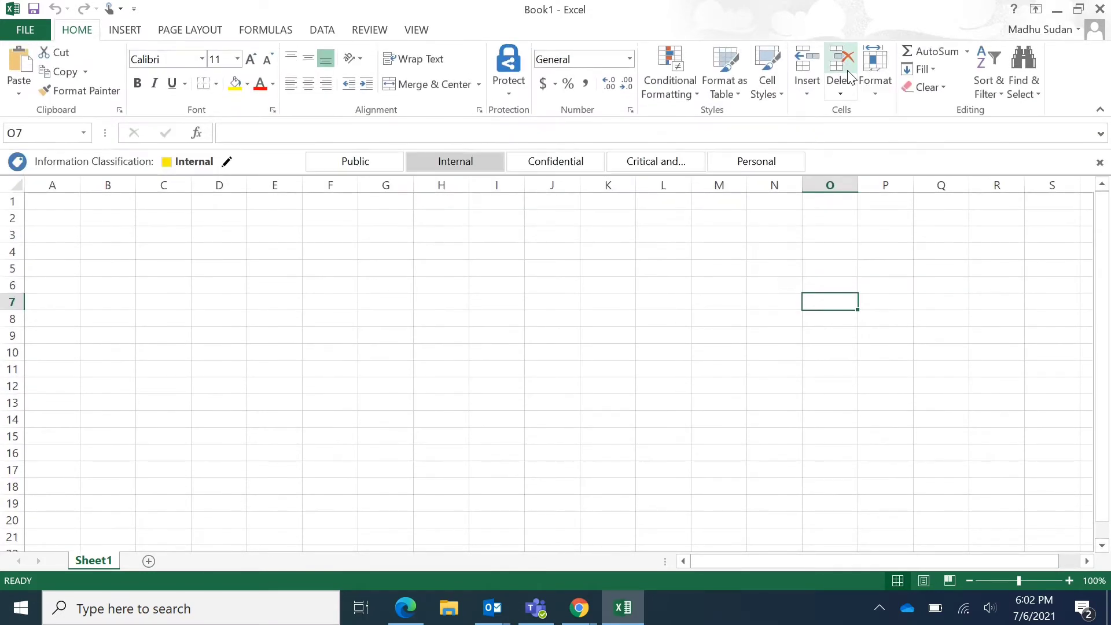
- Minimize the Book1 window and bring it back, and shrink it to a smaller window before maximizing it again
{"action": "left_click", "coordinate": [1059, 13]}
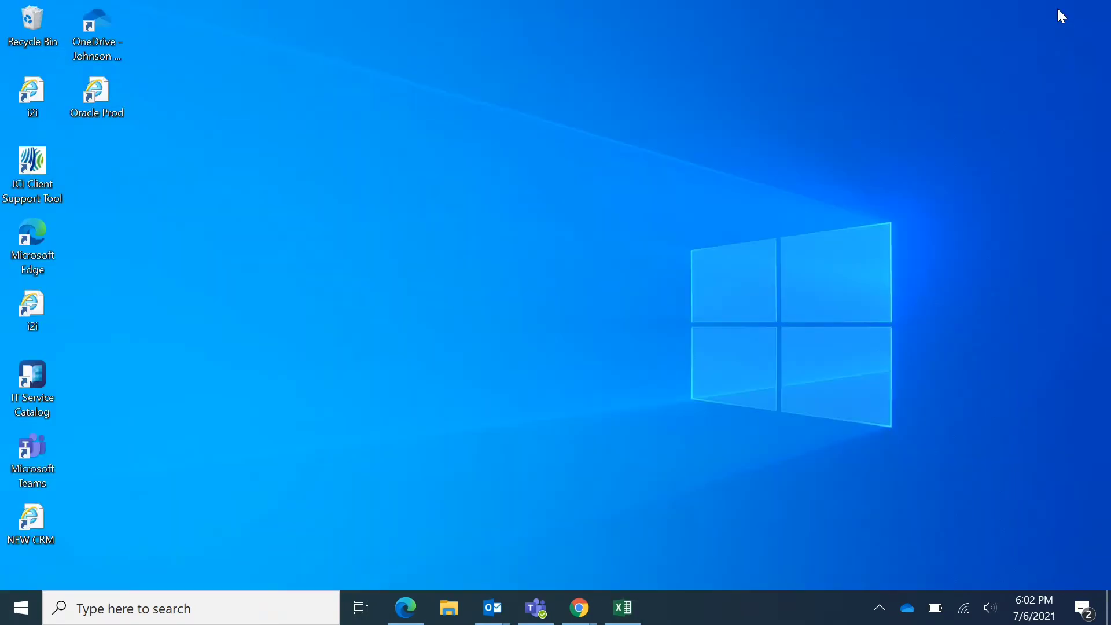
{"action": "left_click", "coordinate": [628, 620]}
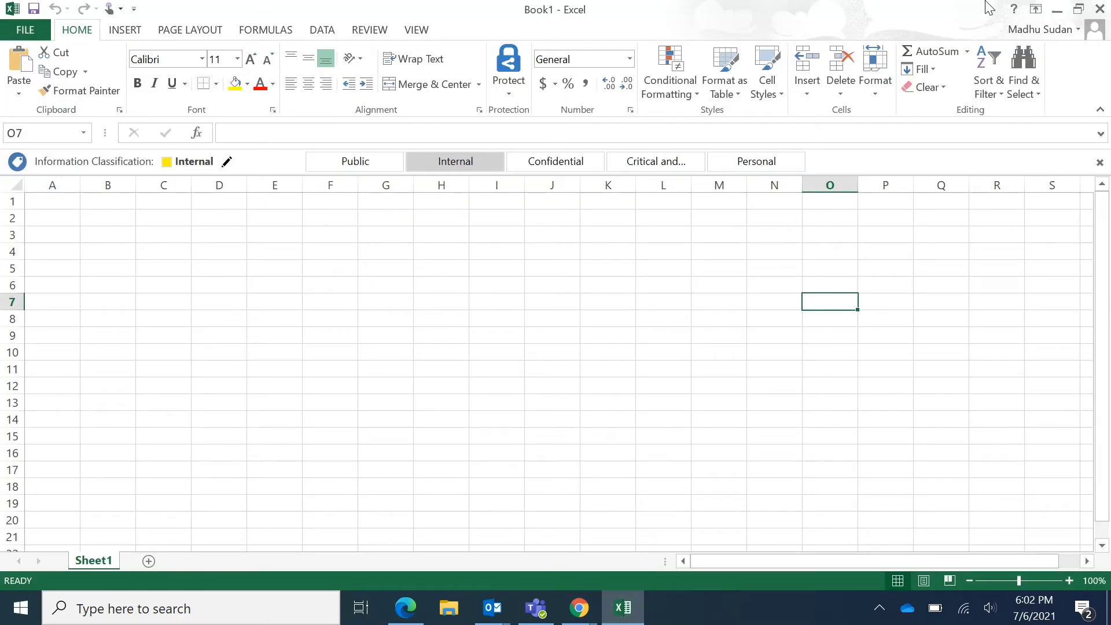
{"action": "left_click", "coordinate": [1080, 10]}
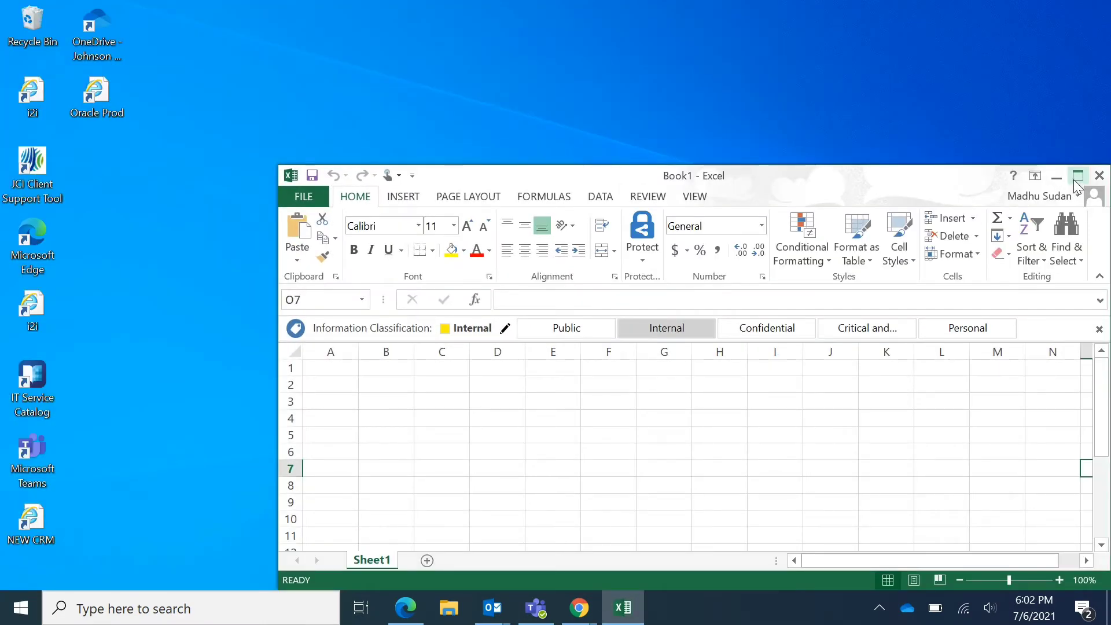
{"action": "left_click", "coordinate": [1076, 177]}
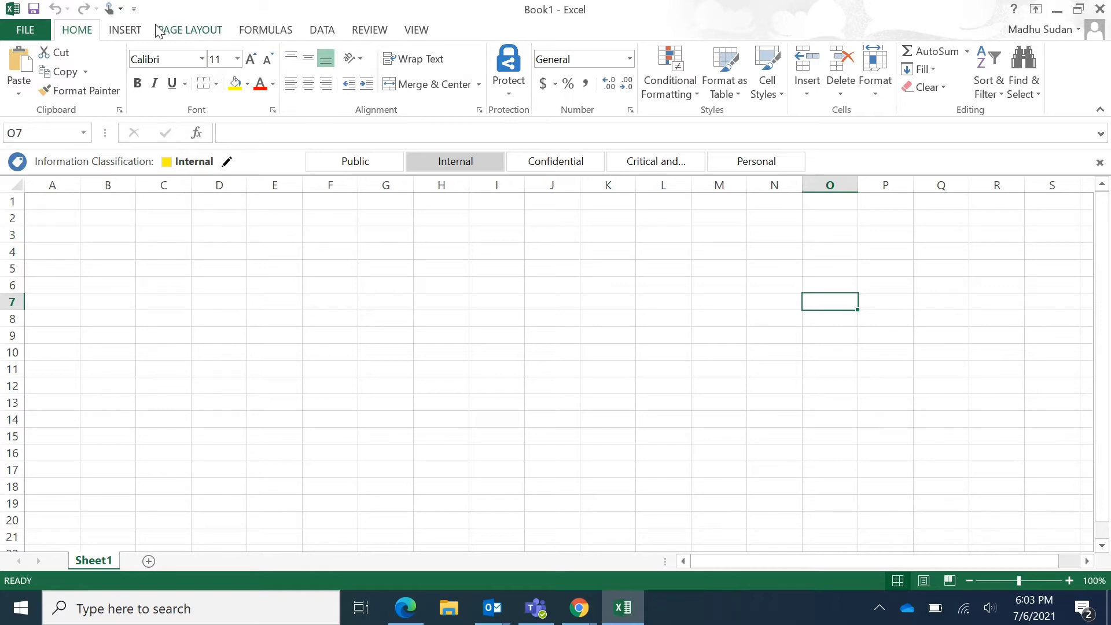
- Open the workbook's backstage view of file commands twice, returning to the worksheet each time
{"action": "left_click", "coordinate": [33, 32]}
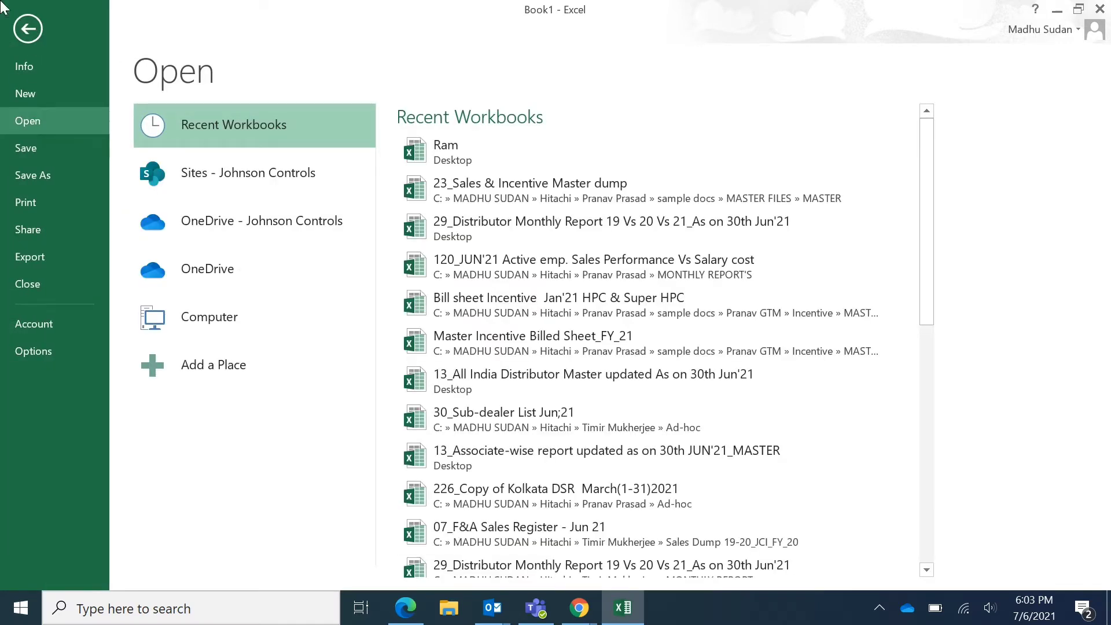
{"action": "left_click", "coordinate": [26, 30]}
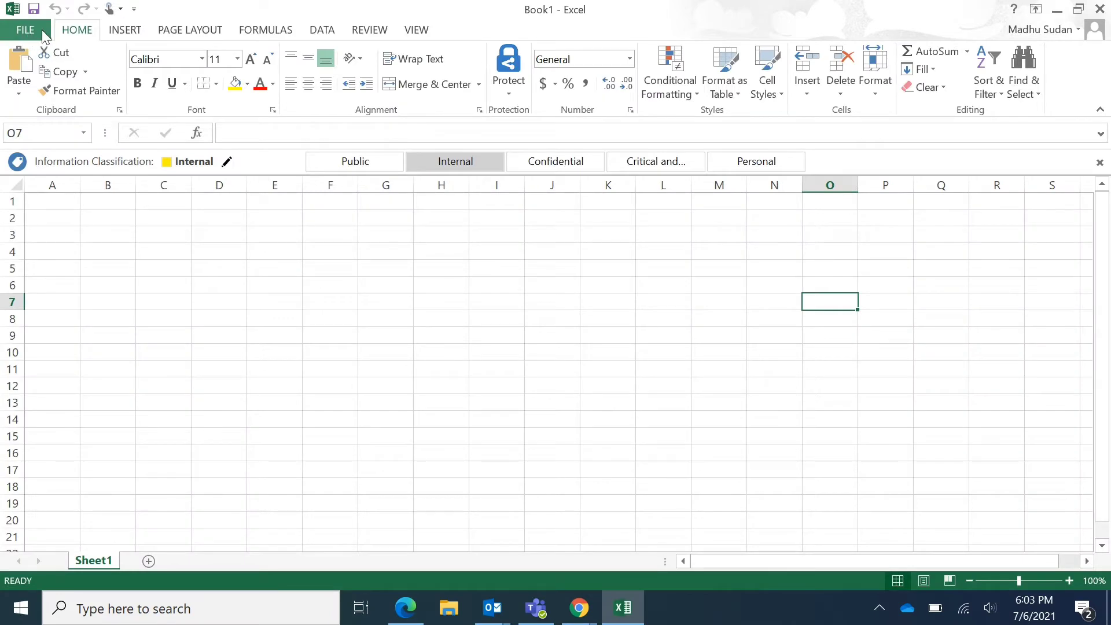
{"action": "left_click", "coordinate": [36, 31]}
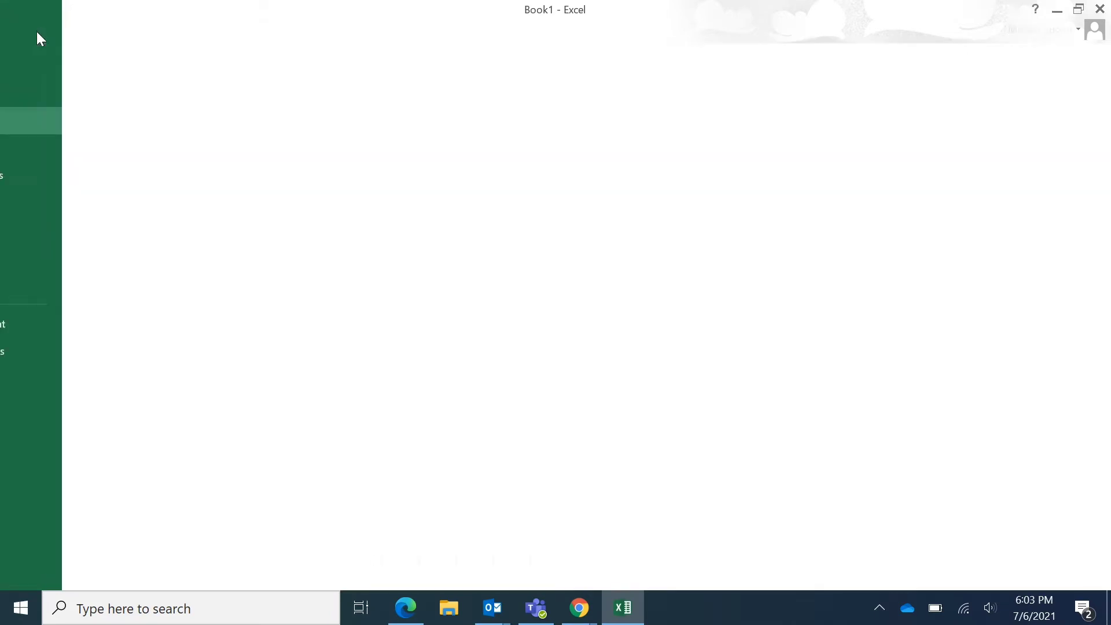
{"action": "left_click", "coordinate": [36, 32]}
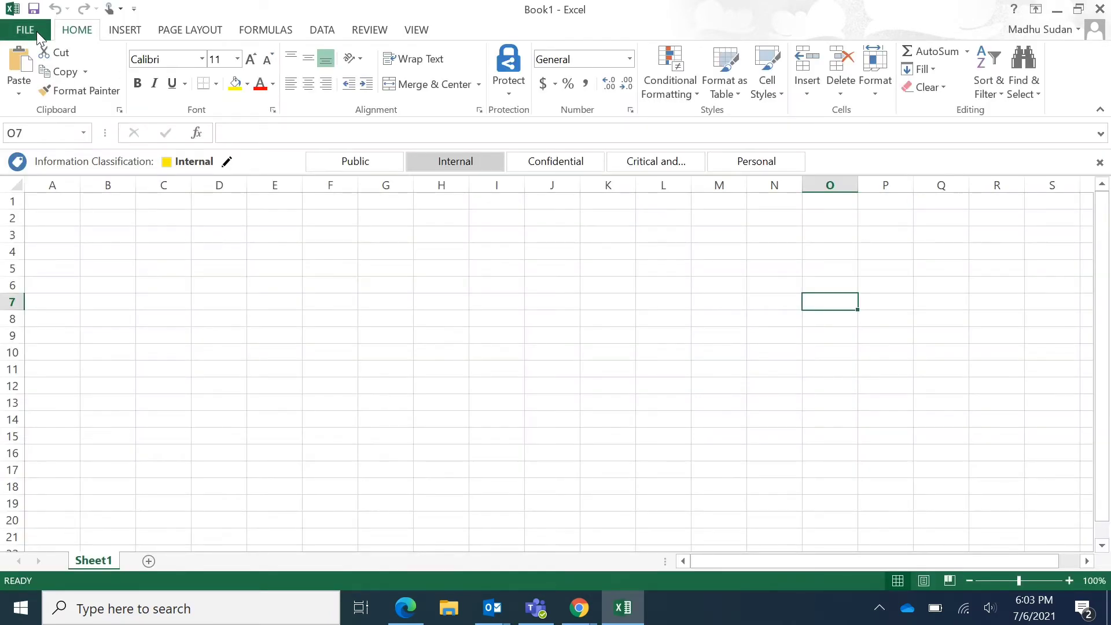
- View the workbook's Open and Save As pages, returning to the worksheet after each one
{"action": "left_click", "coordinate": [36, 31]}
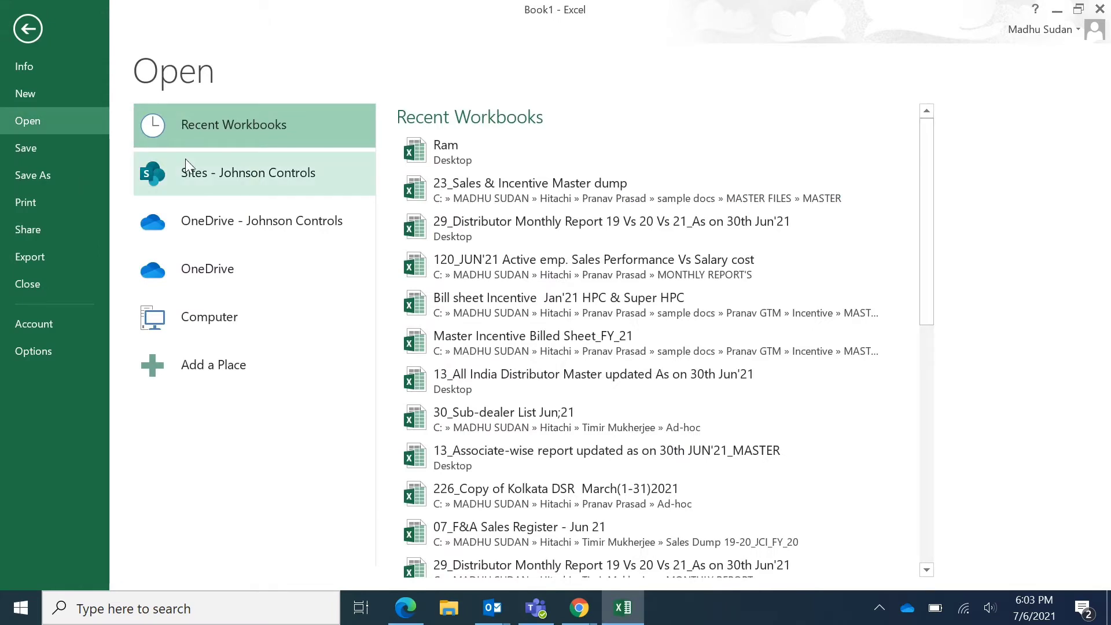
{"action": "key", "text": "Escape"}
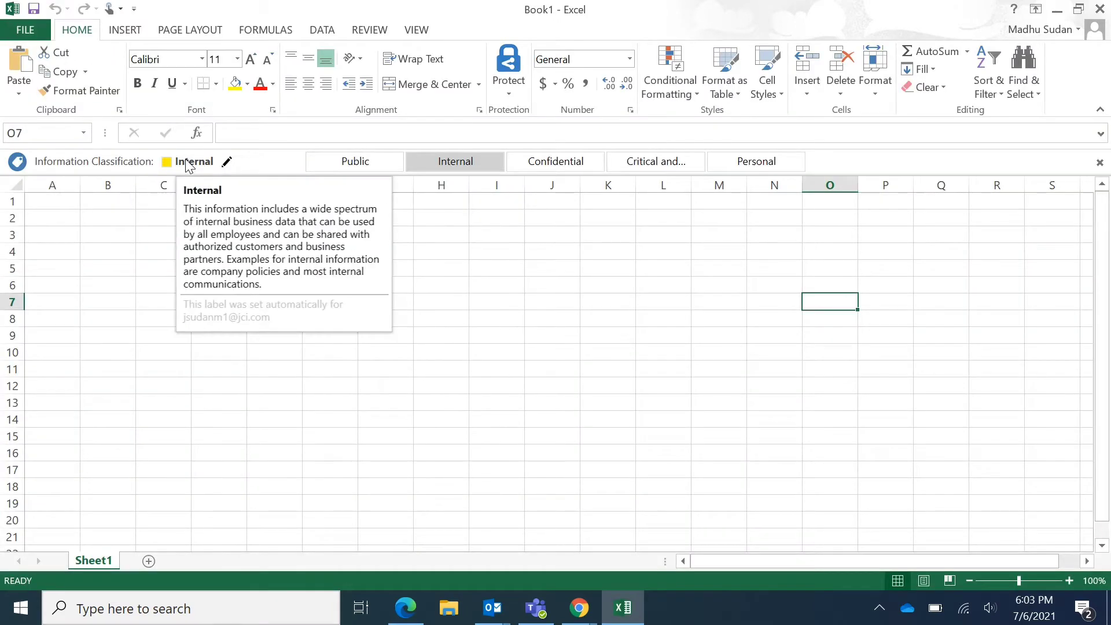
{"action": "left_click", "coordinate": [34, 10]}
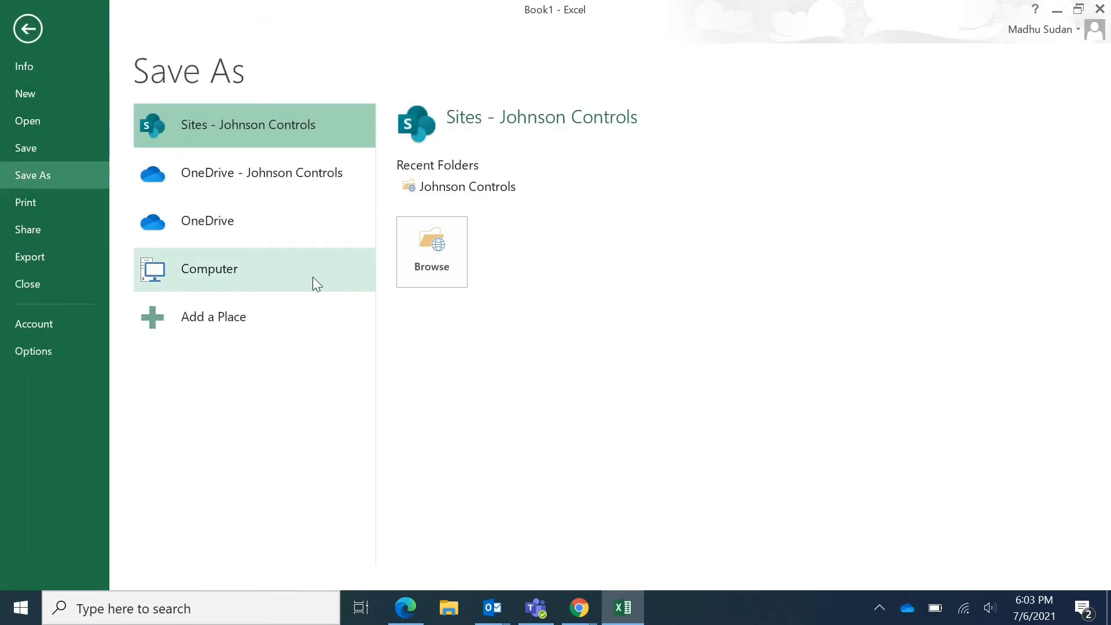
{"action": "key", "text": "Escape"}
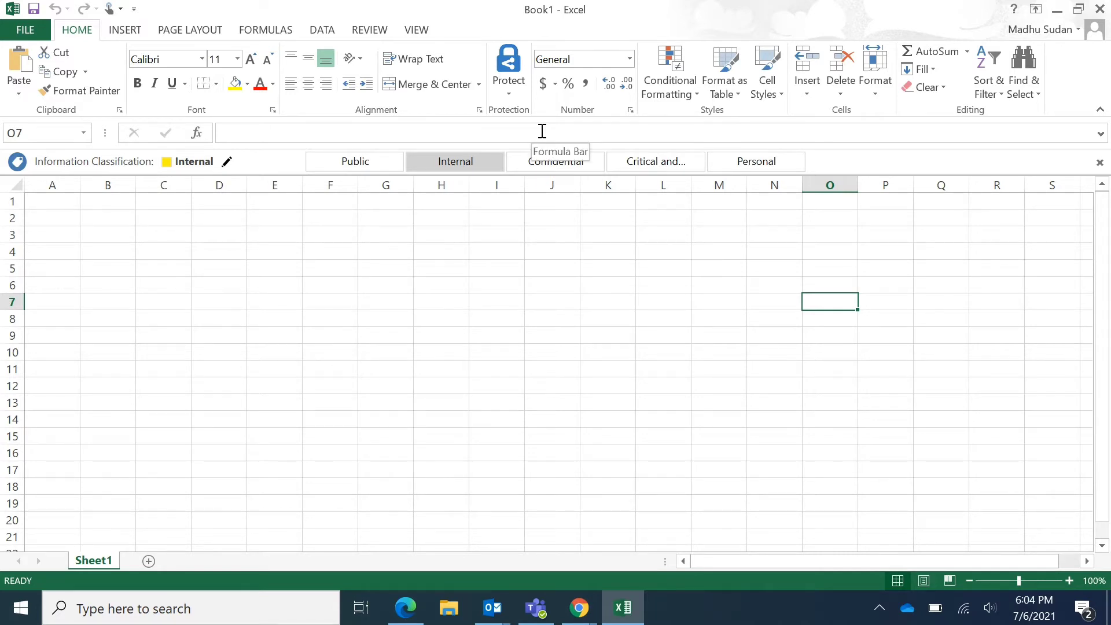
- Save the workbook to the computer's Desktop as an Excel Workbook named My First Excel File
{"action": "left_click", "coordinate": [36, 8]}
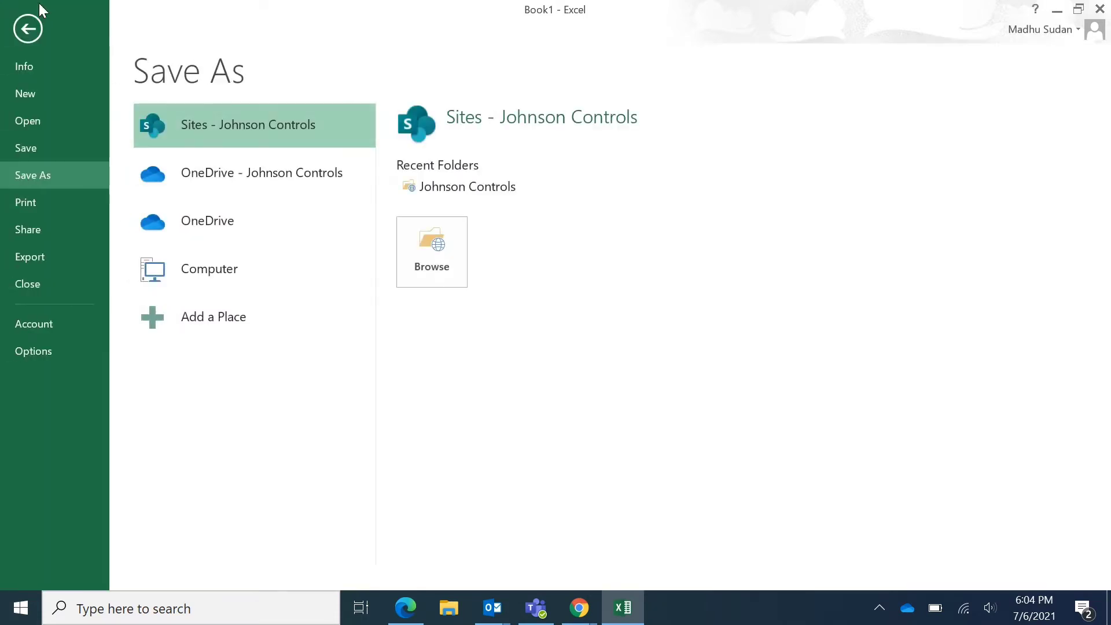
{"action": "left_click", "coordinate": [250, 270]}
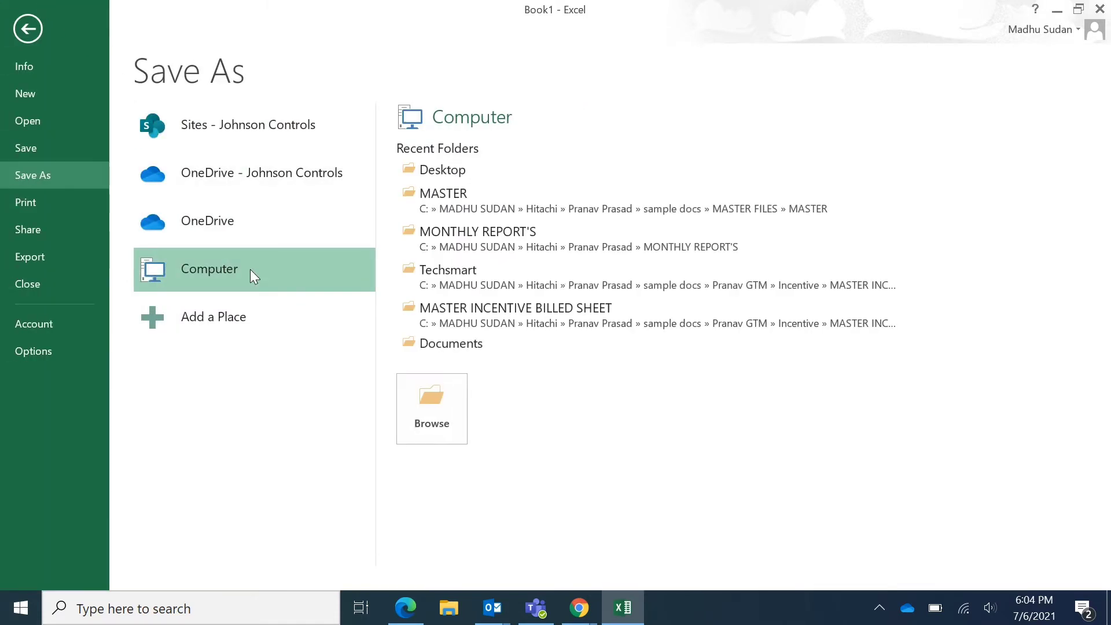
{"action": "left_click", "coordinate": [453, 416]}
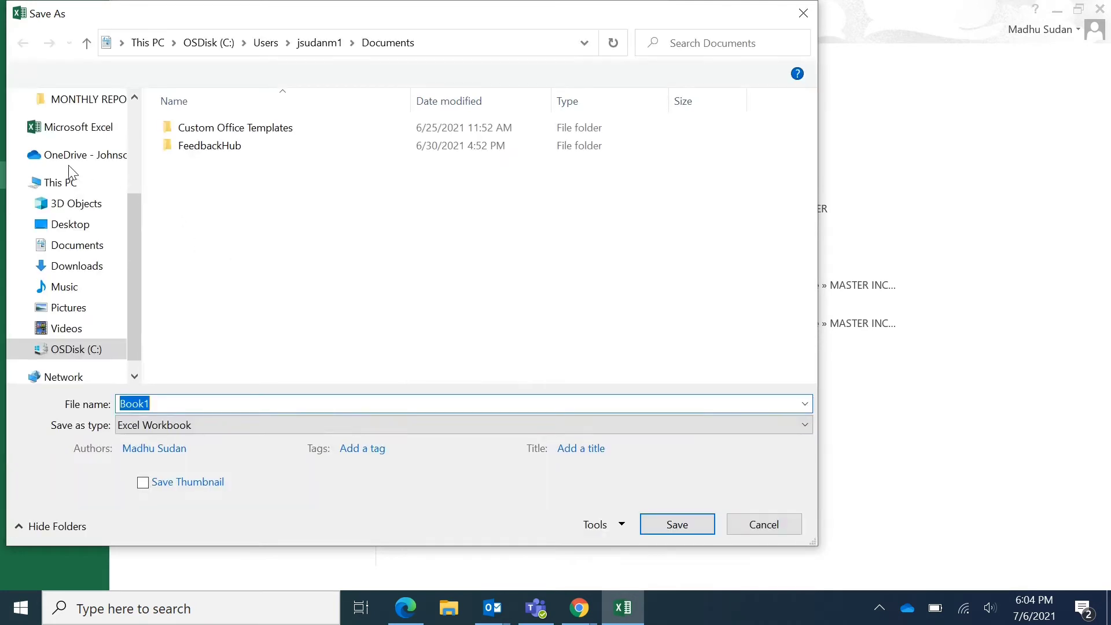
{"action": "left_click", "coordinate": [91, 233]}
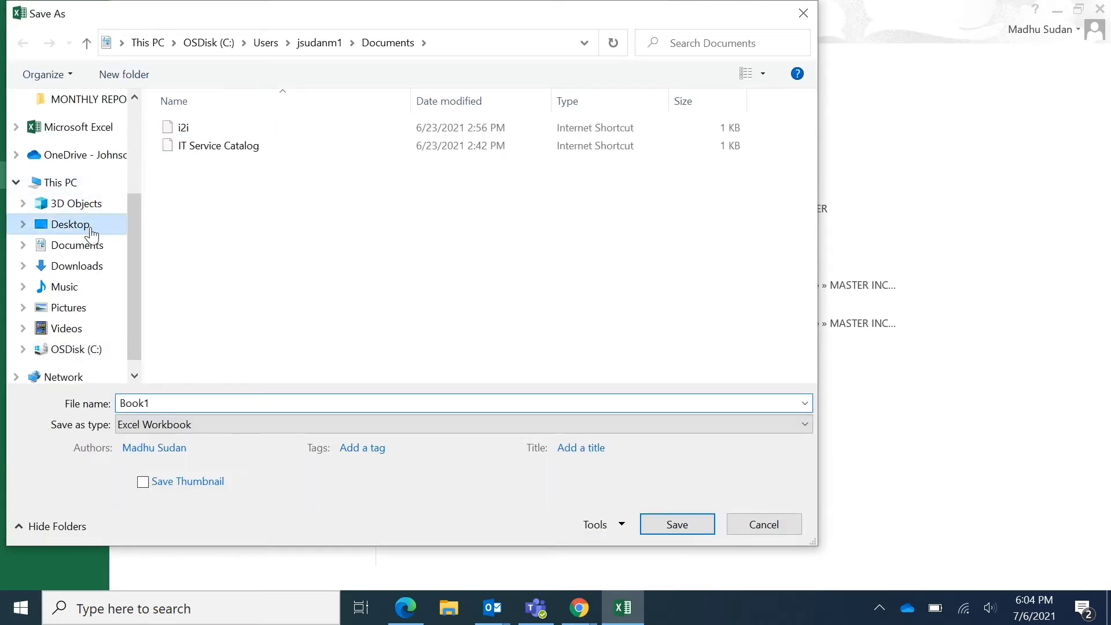
{"action": "left_click", "coordinate": [236, 400]}
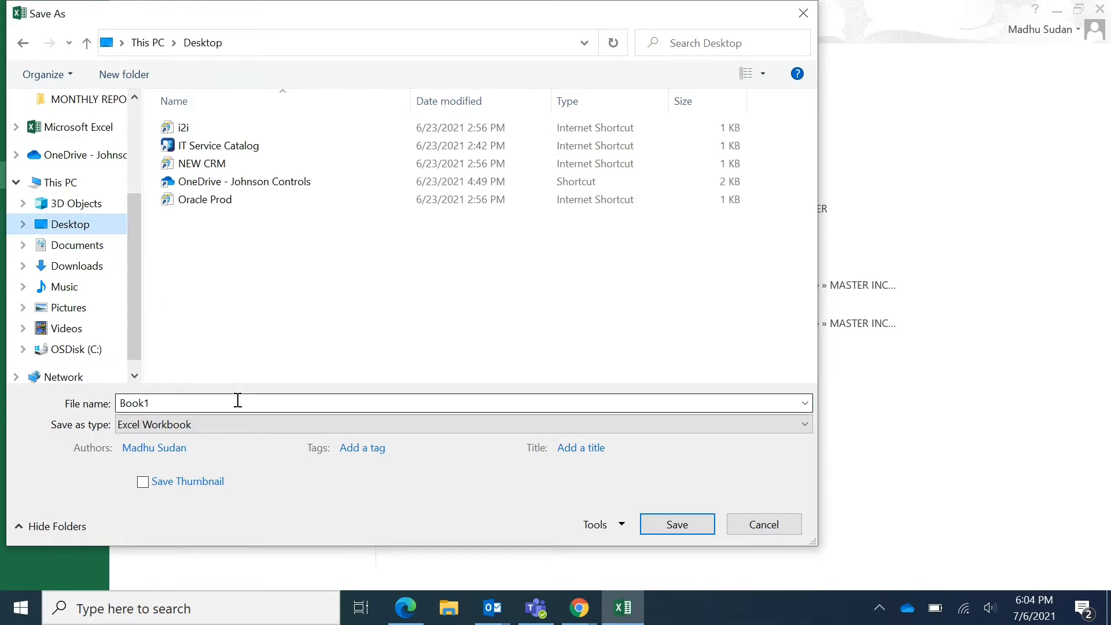
{"action": "type", "text": "My"}
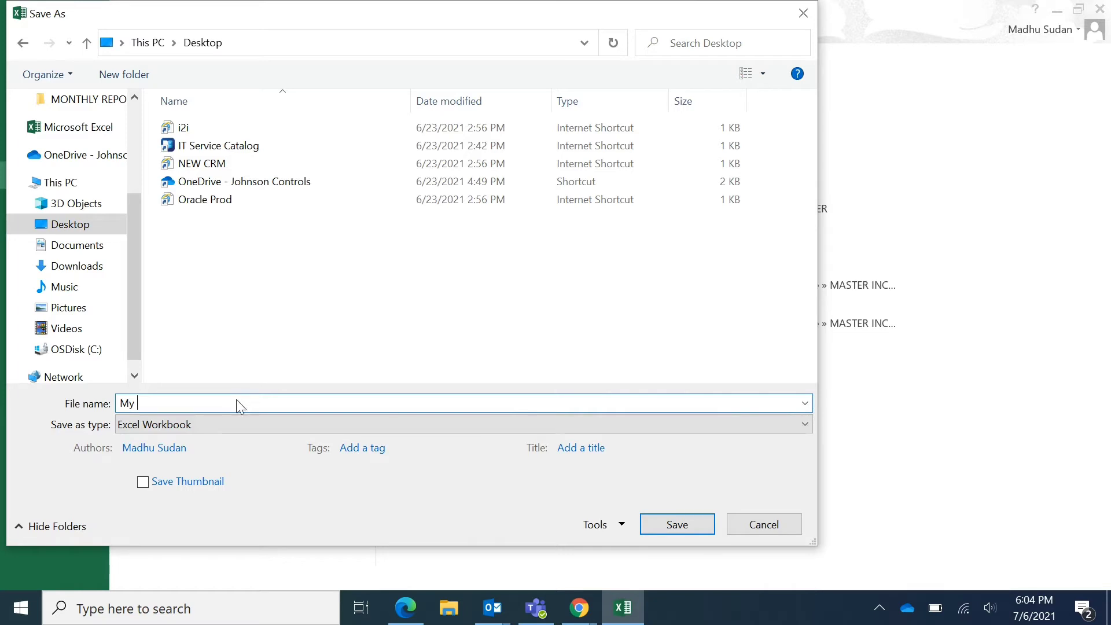
{"action": "type", "text": " First Excel File"}
{"action": "left_click", "coordinate": [679, 523]}
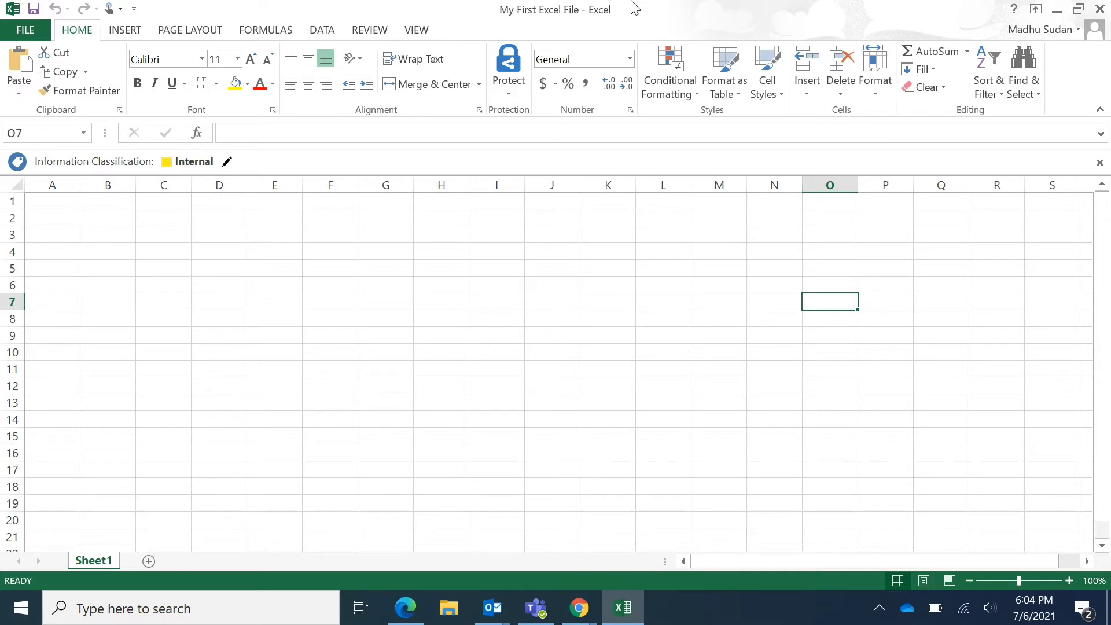
- Close the workbook and reopen My First Excel File from the desktop
{"action": "left_click", "coordinate": [1107, 10]}
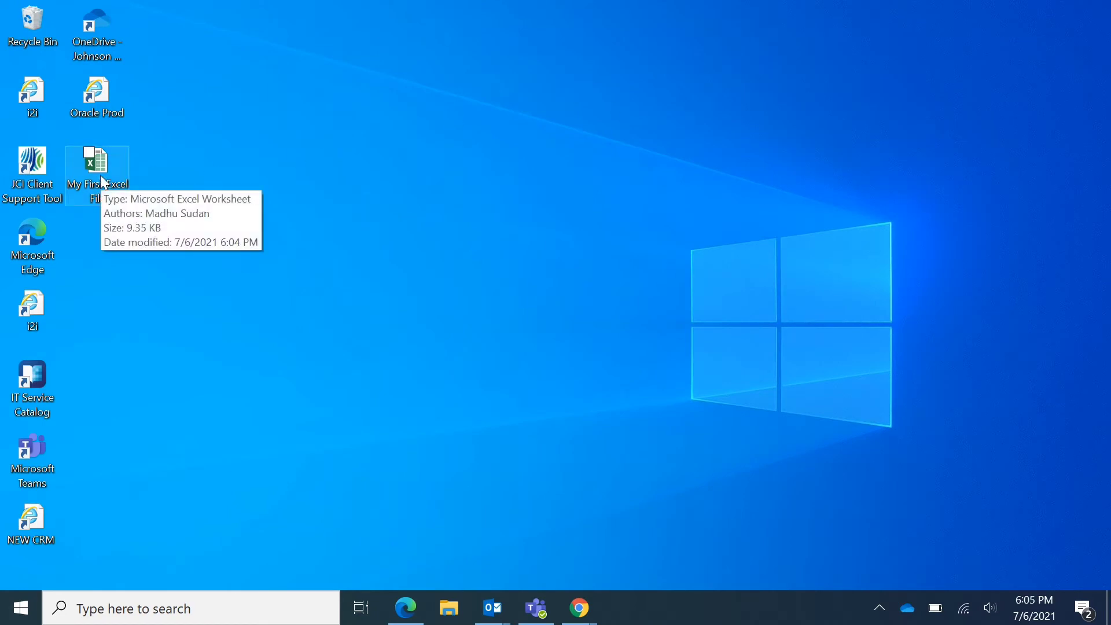
{"action": "mouse_move", "coordinate": [114, 200]}
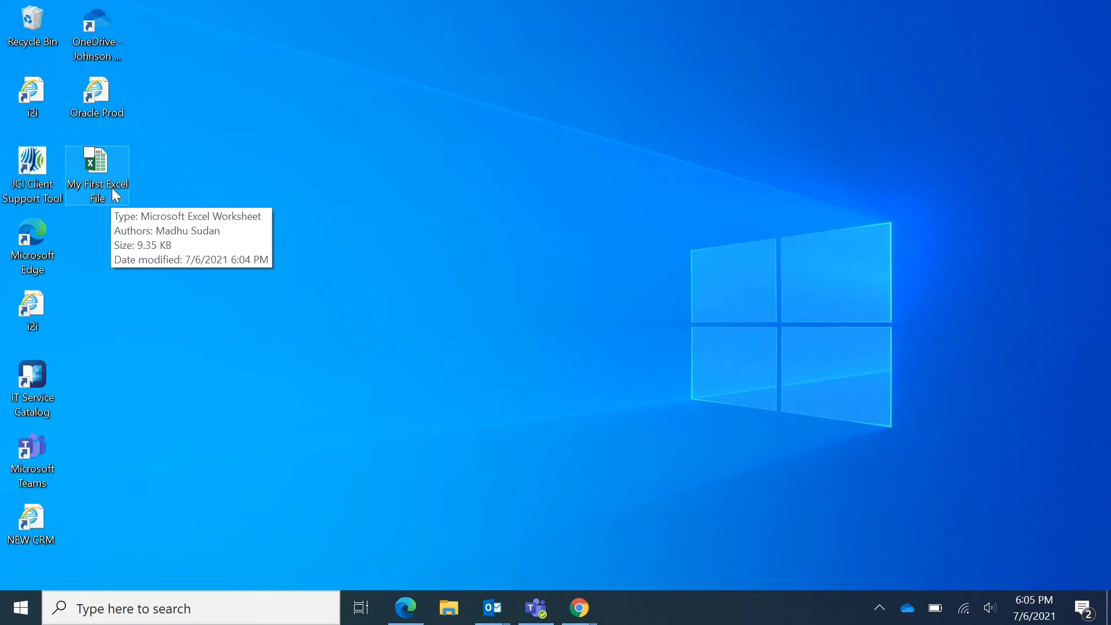
{"action": "double_click", "coordinate": [113, 191]}
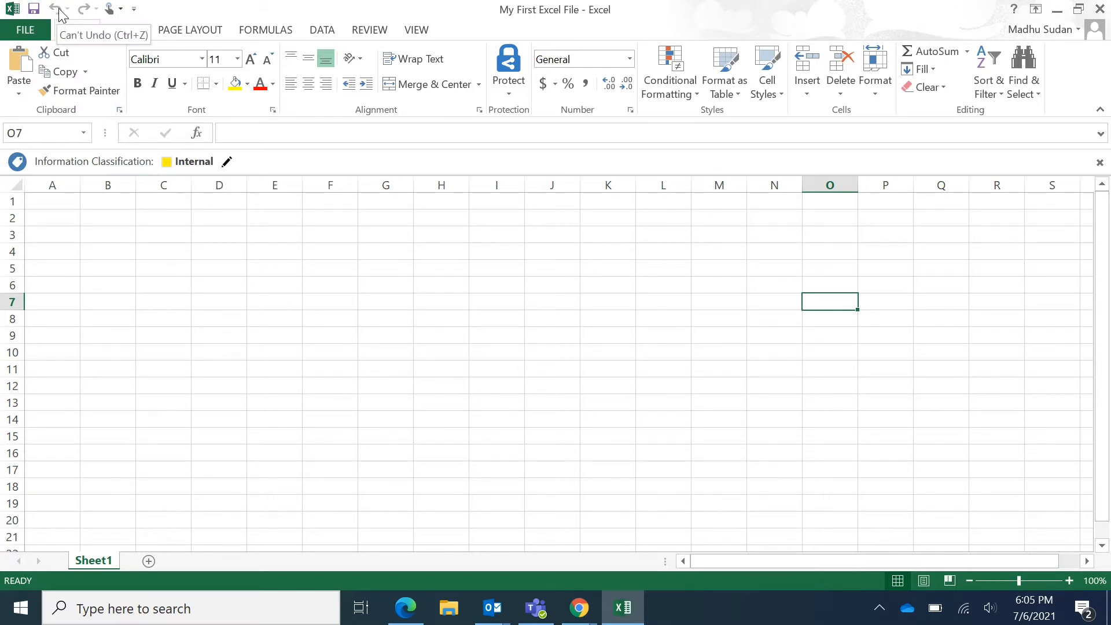
- Enter Name in cell E4 and undo the entry
{"action": "left_click", "coordinate": [278, 248]}
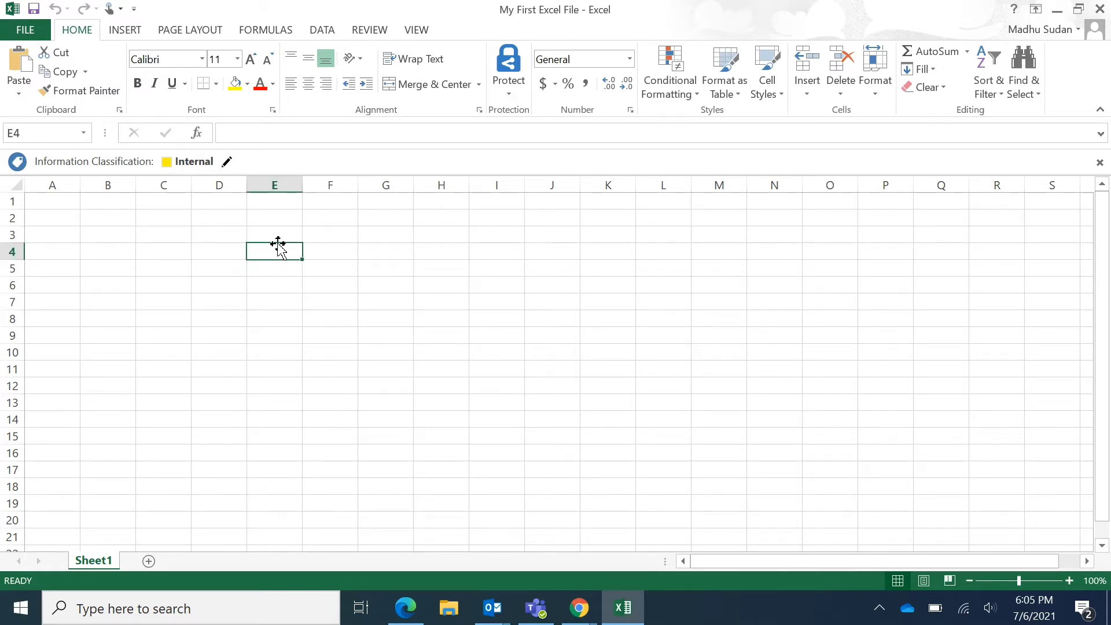
{"action": "type", "text": "Name"}
{"action": "key", "text": "Return"}
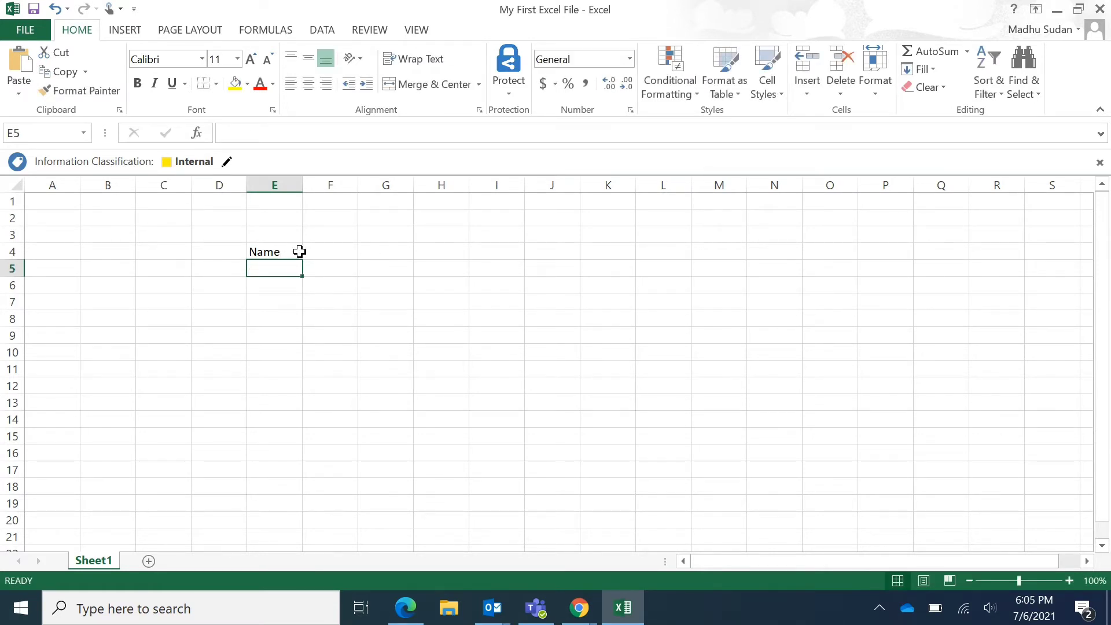
{"action": "left_click", "coordinate": [55, 197]}
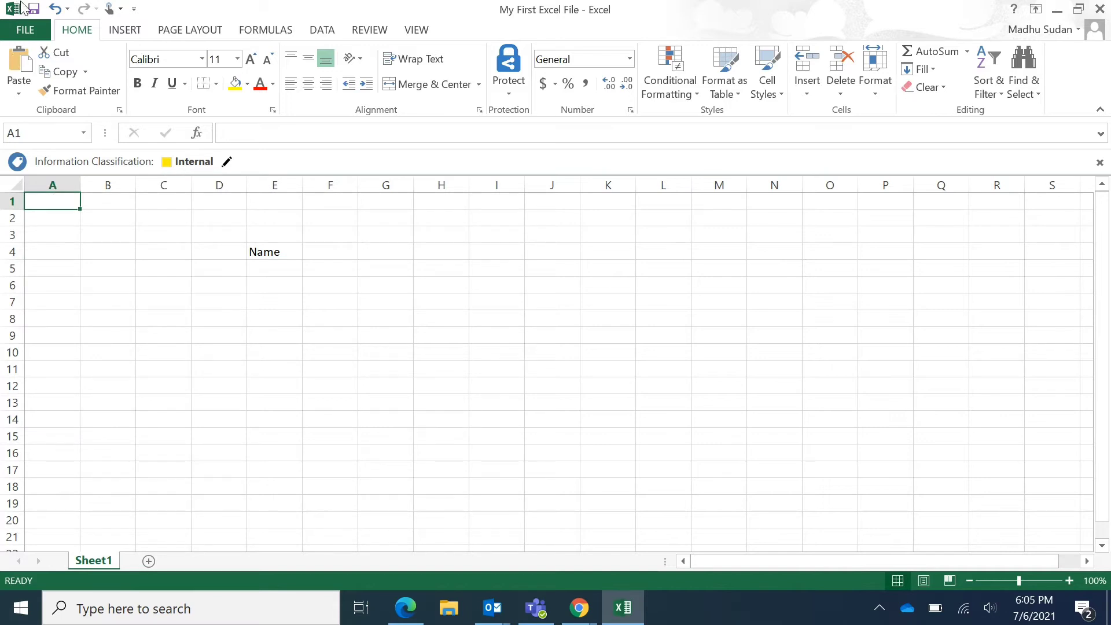
{"action": "left_click", "coordinate": [55, 9]}
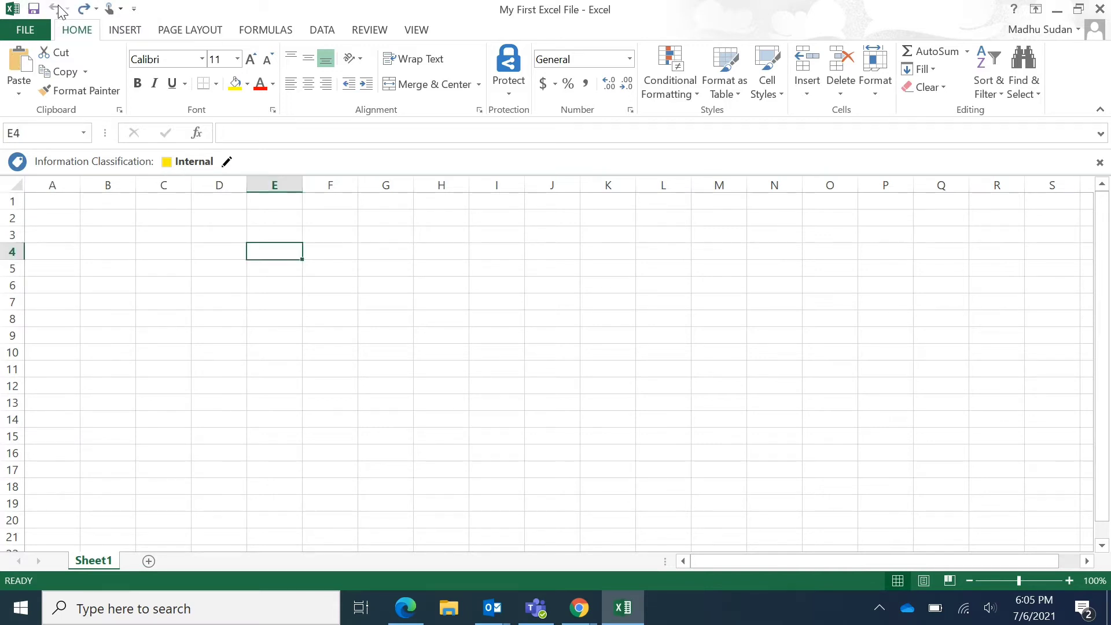
- Enter the text Name in cell A1
{"action": "left_click", "coordinate": [62, 199]}
{"action": "type", "text": "Name"}
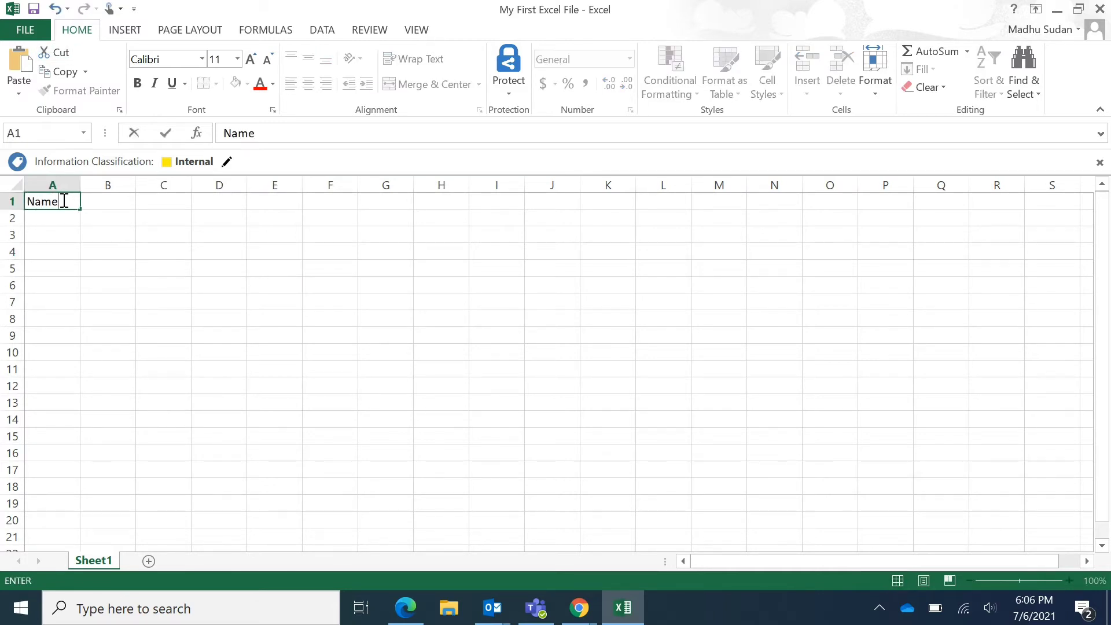
{"action": "key", "text": "Return"}
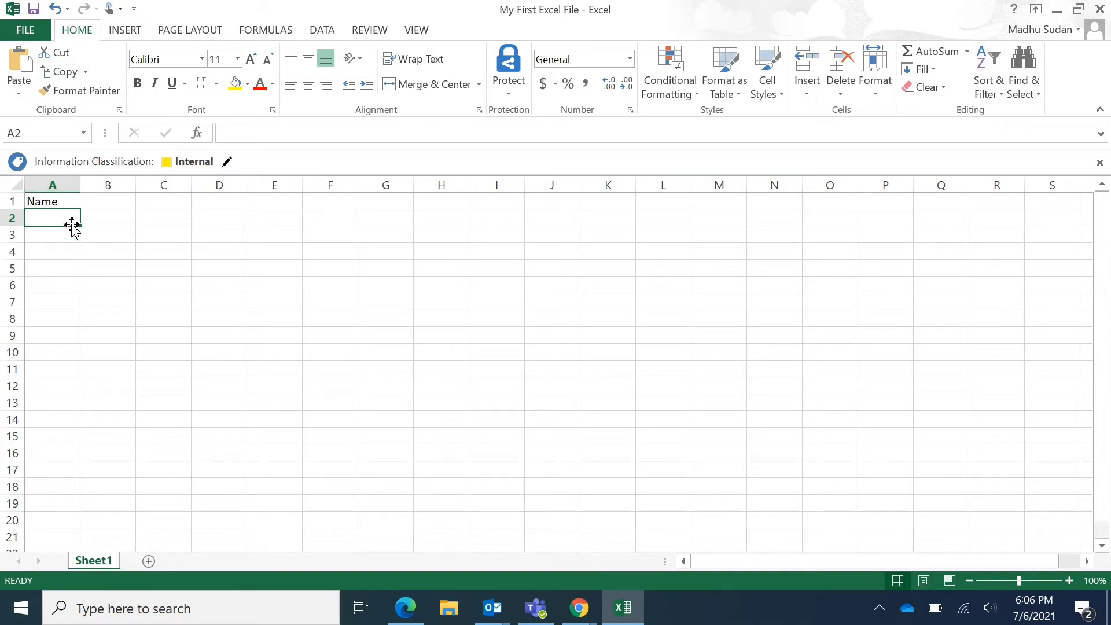
- Undo the text entry in cell A1 and redo it
{"action": "left_click", "coordinate": [92, 213]}
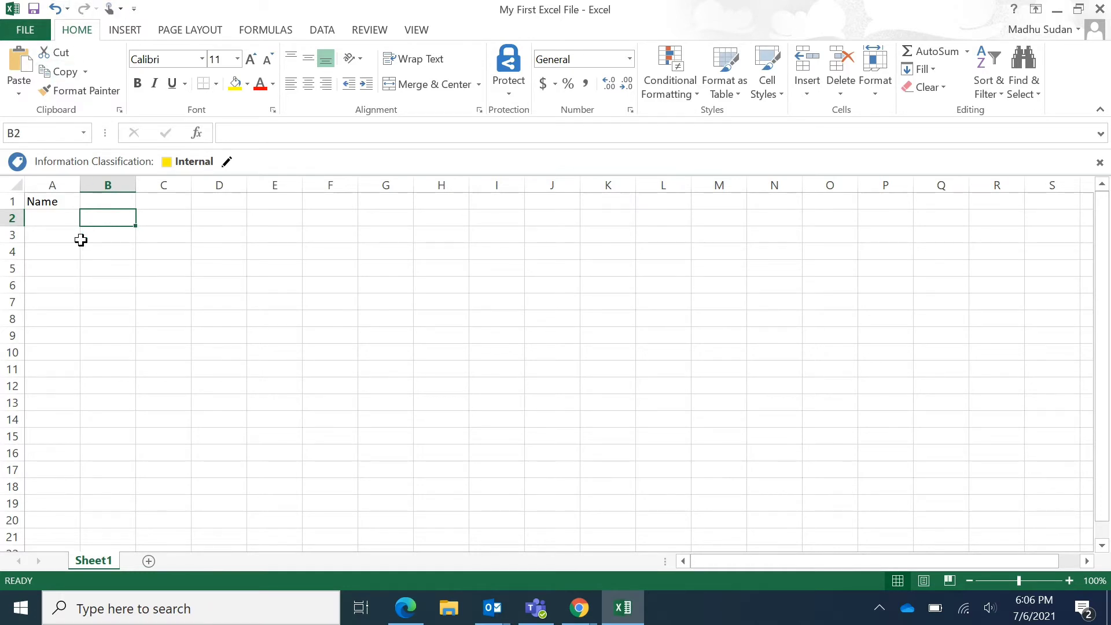
{"action": "left_click", "coordinate": [65, 204]}
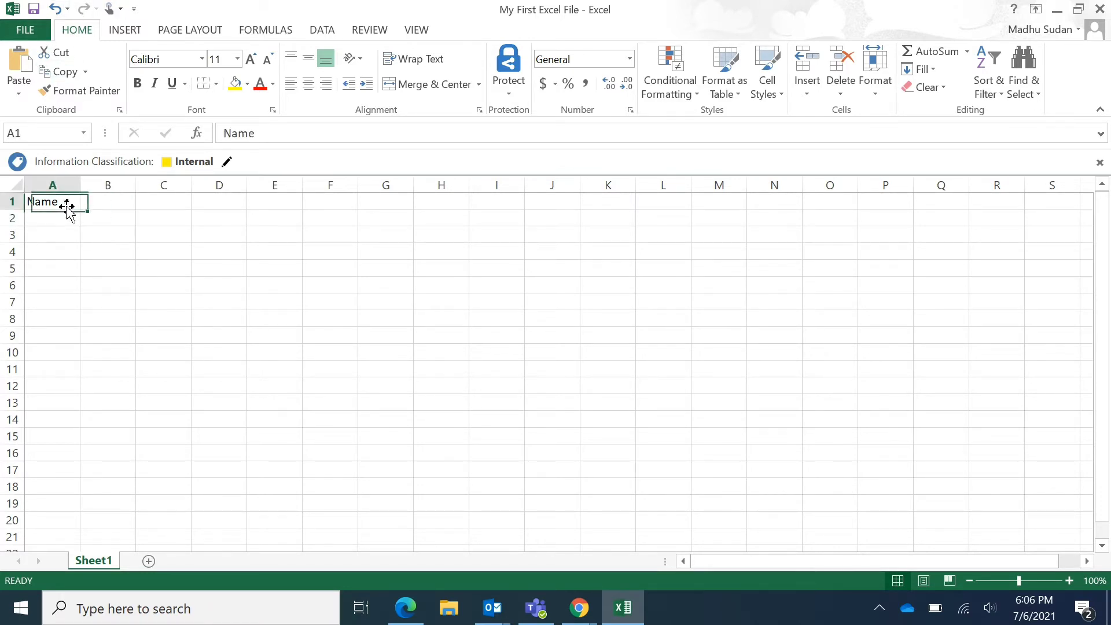
{"action": "left_click", "coordinate": [52, 14]}
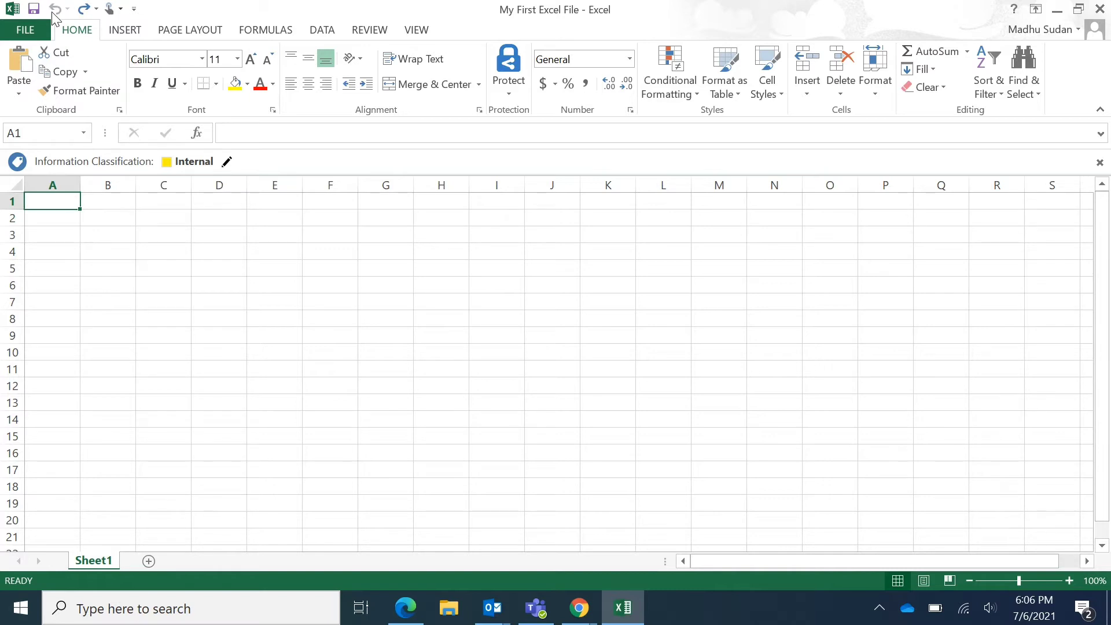
{"action": "left_click", "coordinate": [85, 9]}
- Add Print Preview and Print to the Quick Access Toolbar and use it to preview the sheet, returning to the worksheet without printing
{"action": "left_click", "coordinate": [134, 11]}
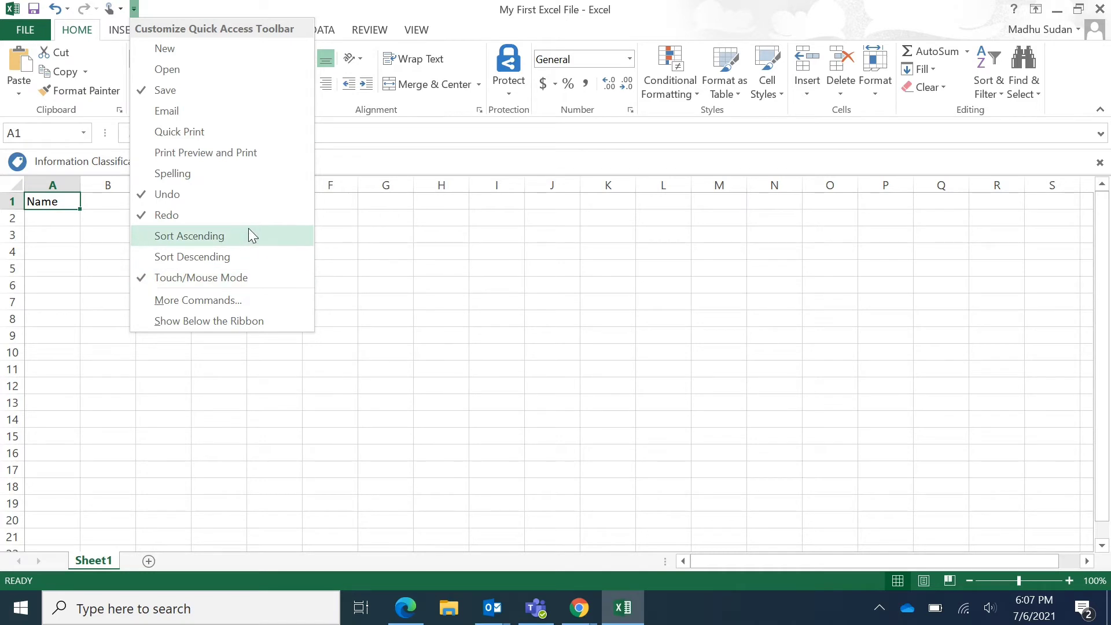
{"action": "left_click", "coordinate": [280, 153]}
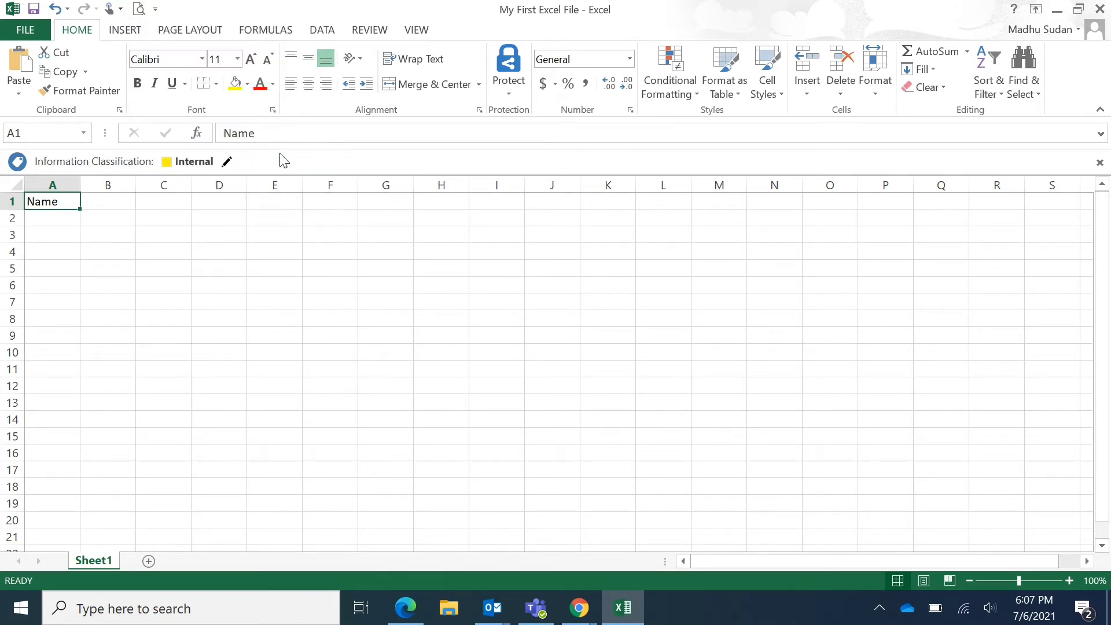
{"action": "left_click", "coordinate": [155, 9]}
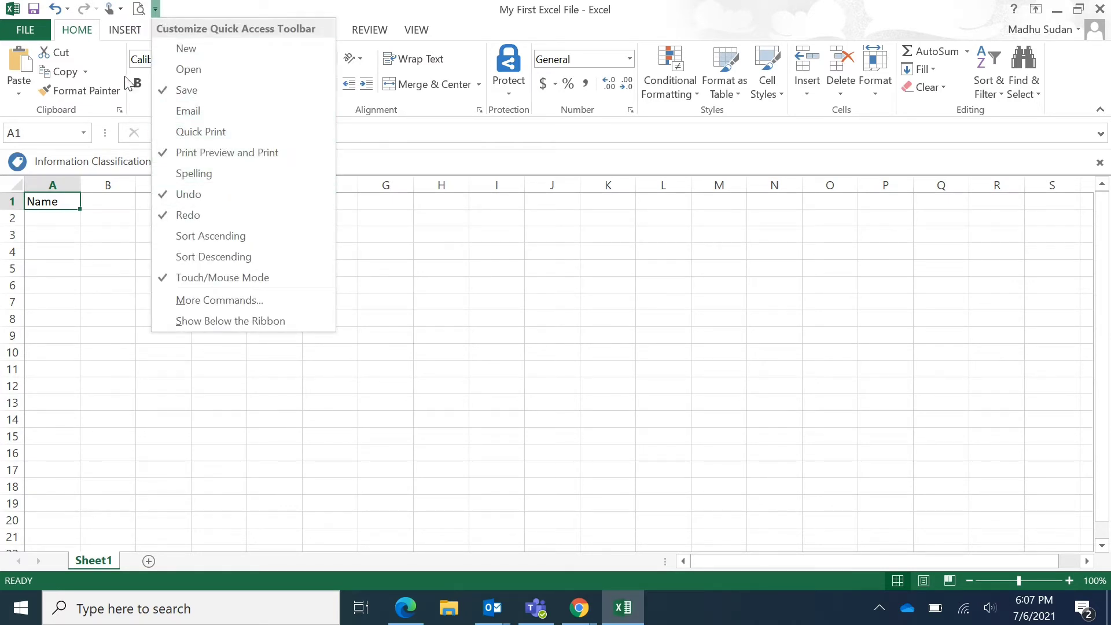
{"action": "left_click", "coordinate": [140, 9]}
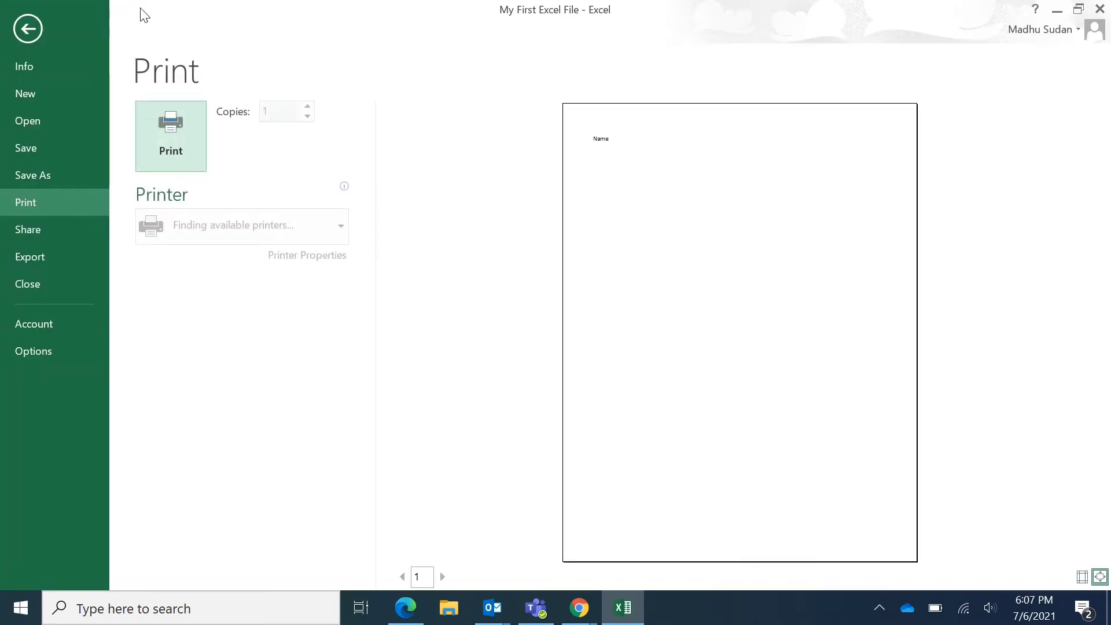
{"action": "key", "text": "Escape"}
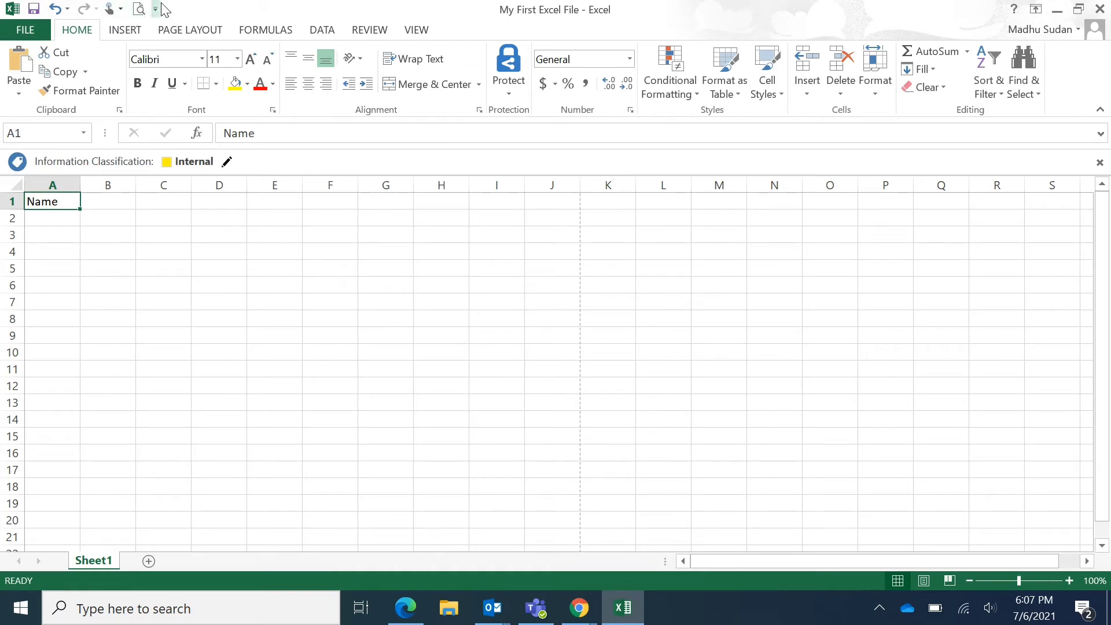
- Remove the Save, Undo, and Print Preview and Print commands from the Quick Access Toolbar
{"action": "left_click", "coordinate": [156, 8]}
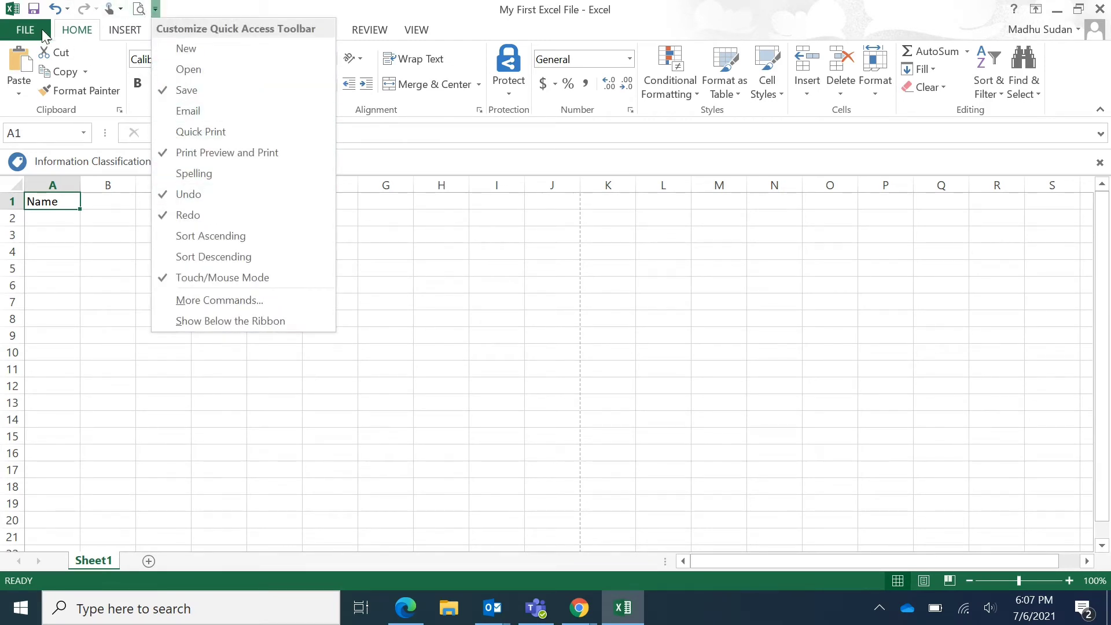
{"action": "left_click", "coordinate": [245, 89]}
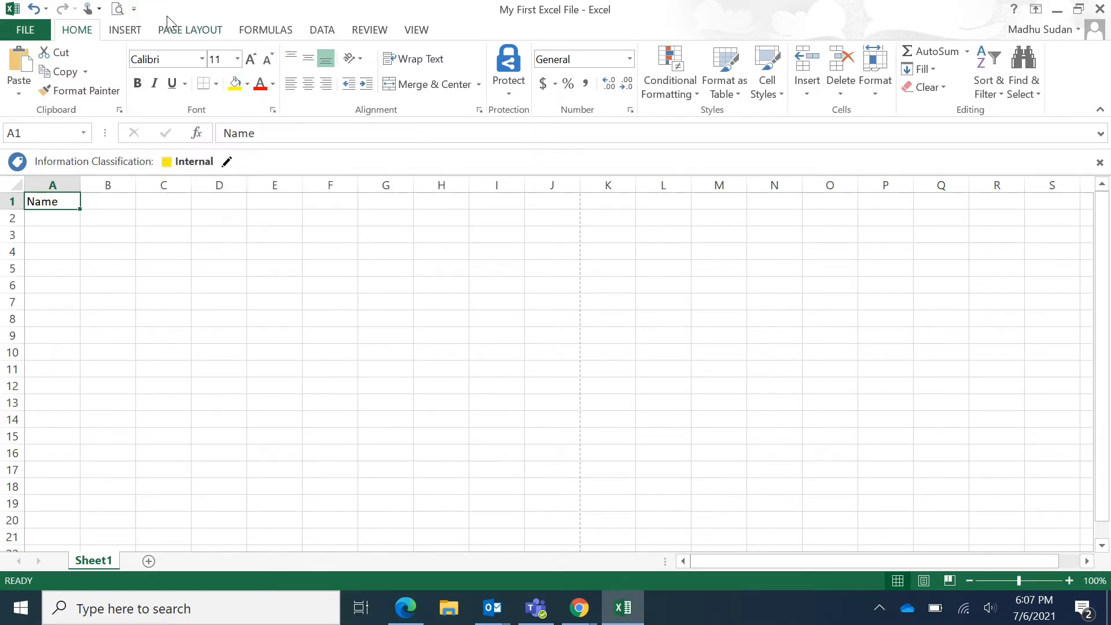
{"action": "left_click", "coordinate": [135, 9]}
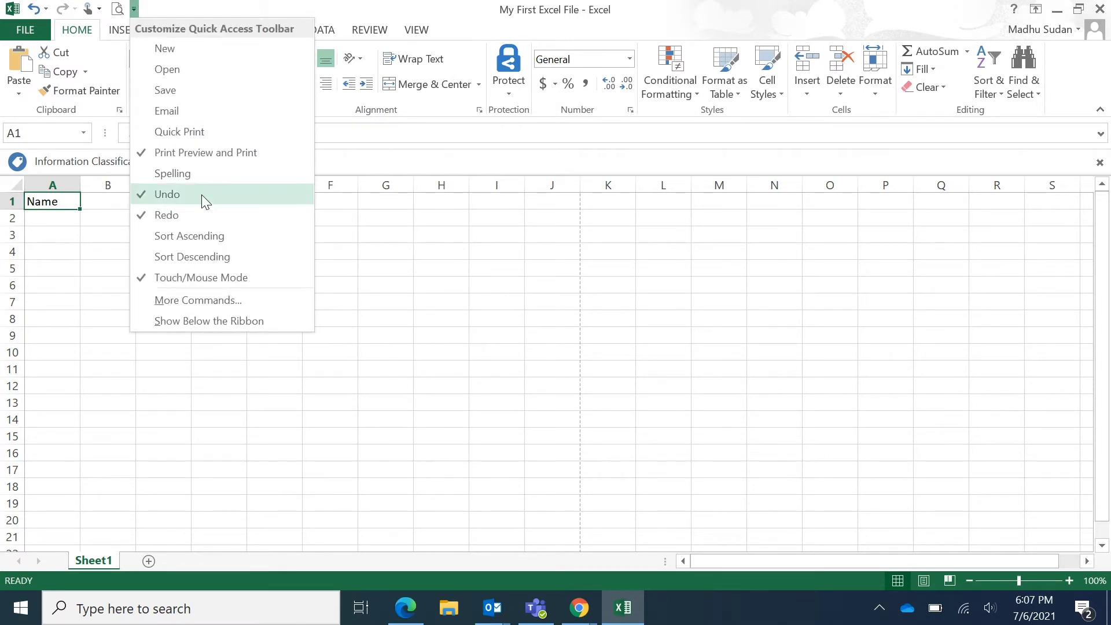
{"action": "left_click", "coordinate": [202, 194]}
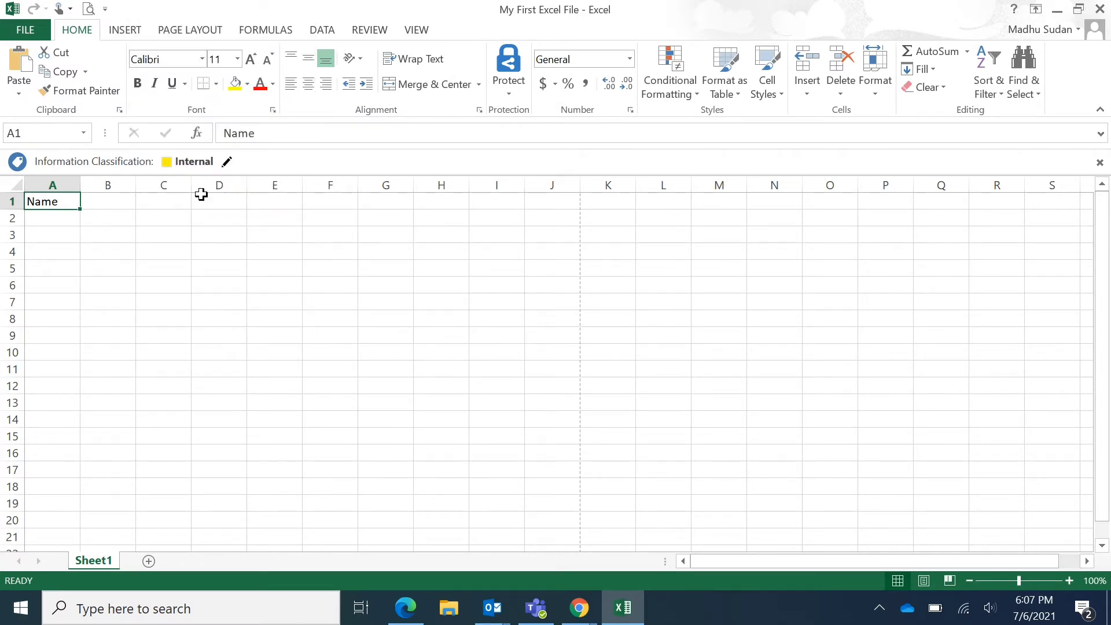
{"action": "left_click", "coordinate": [106, 8]}
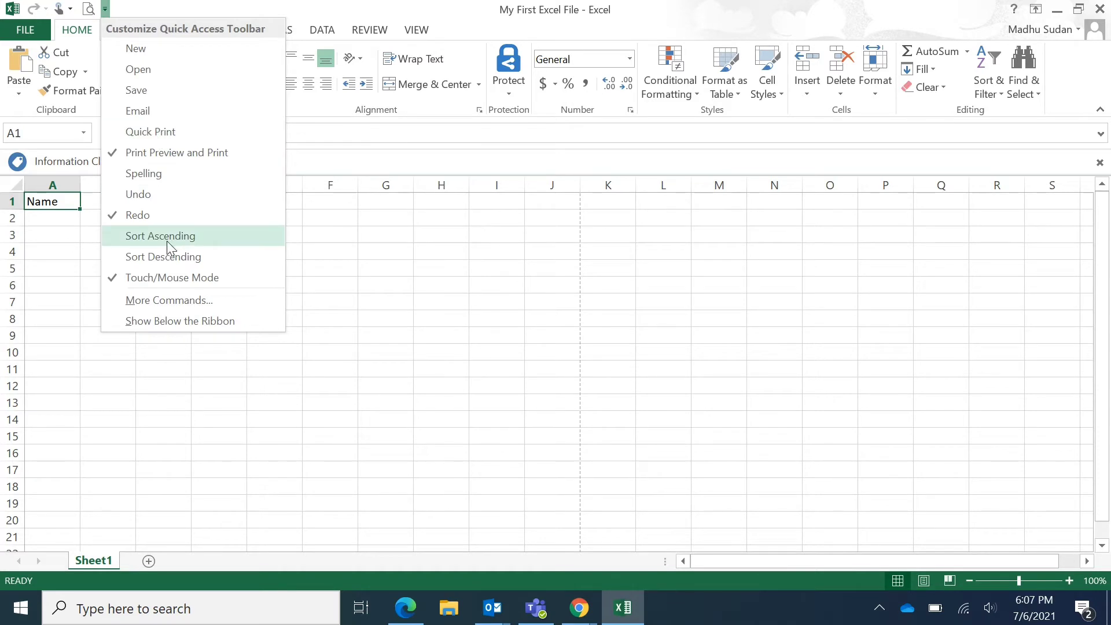
{"action": "left_click", "coordinate": [198, 157]}
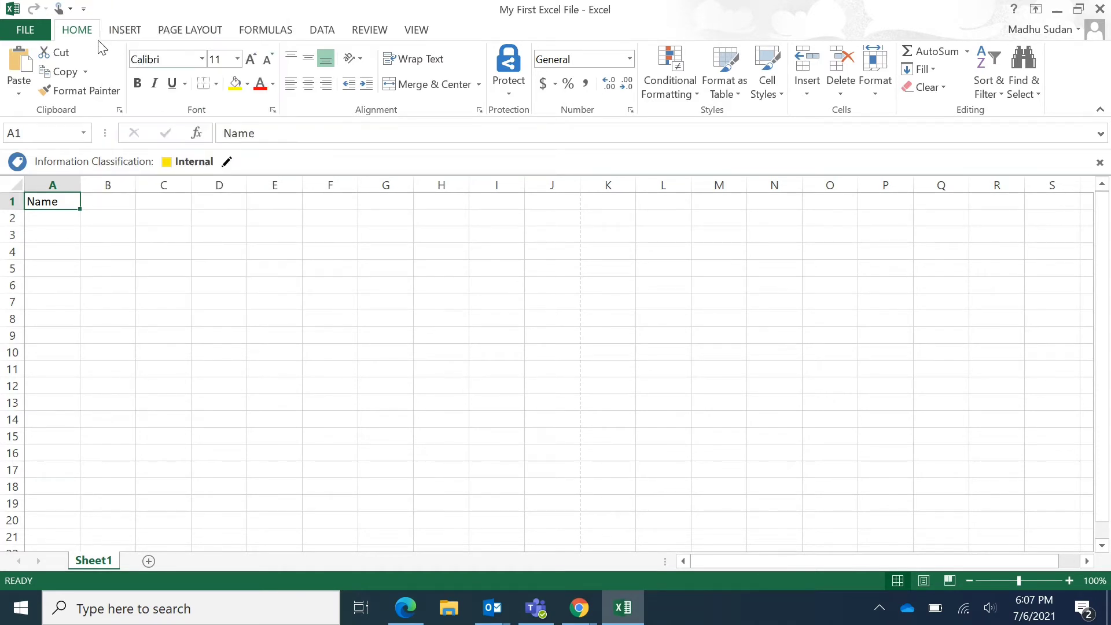
- Add the Print Preview and Print command and the Save command to the Quick Access Toolbar
{"action": "left_click", "coordinate": [84, 9]}
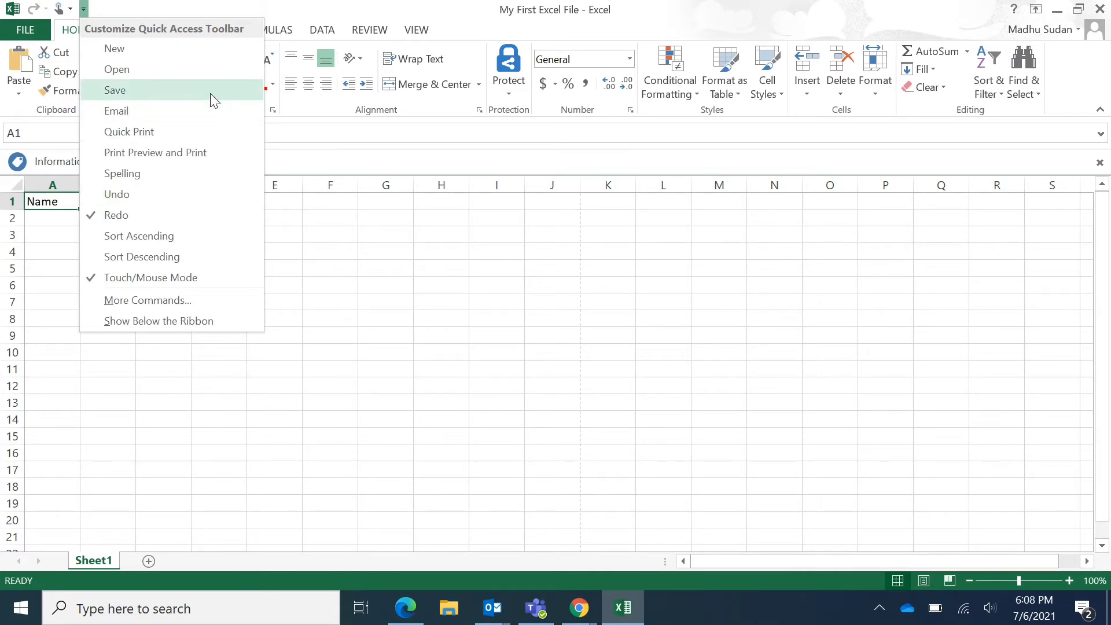
{"action": "left_click", "coordinate": [218, 154]}
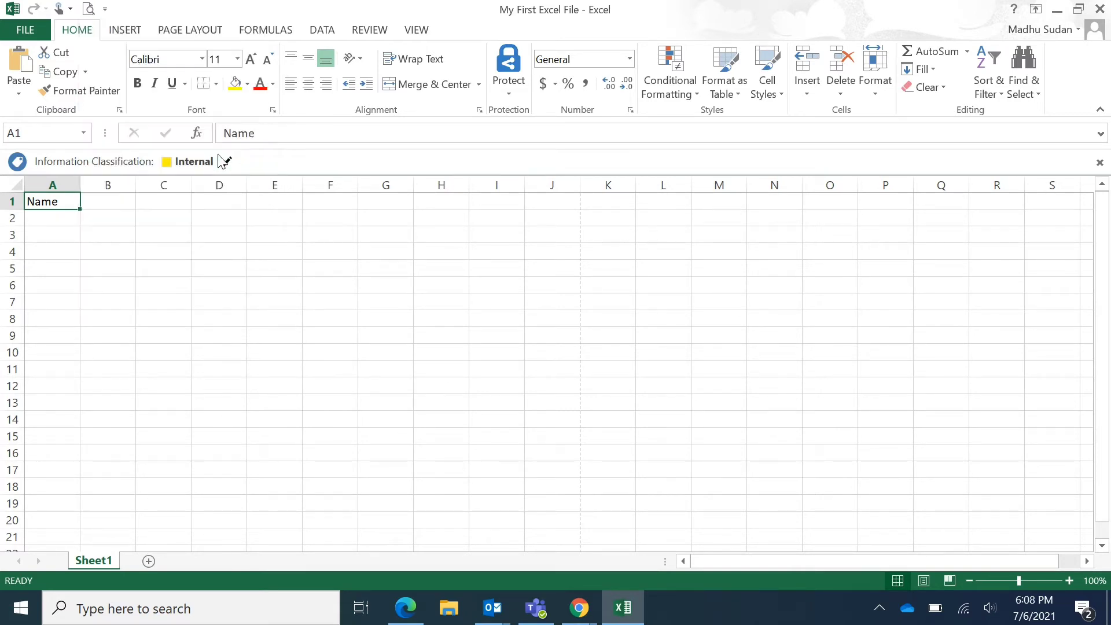
{"action": "left_click", "coordinate": [108, 8]}
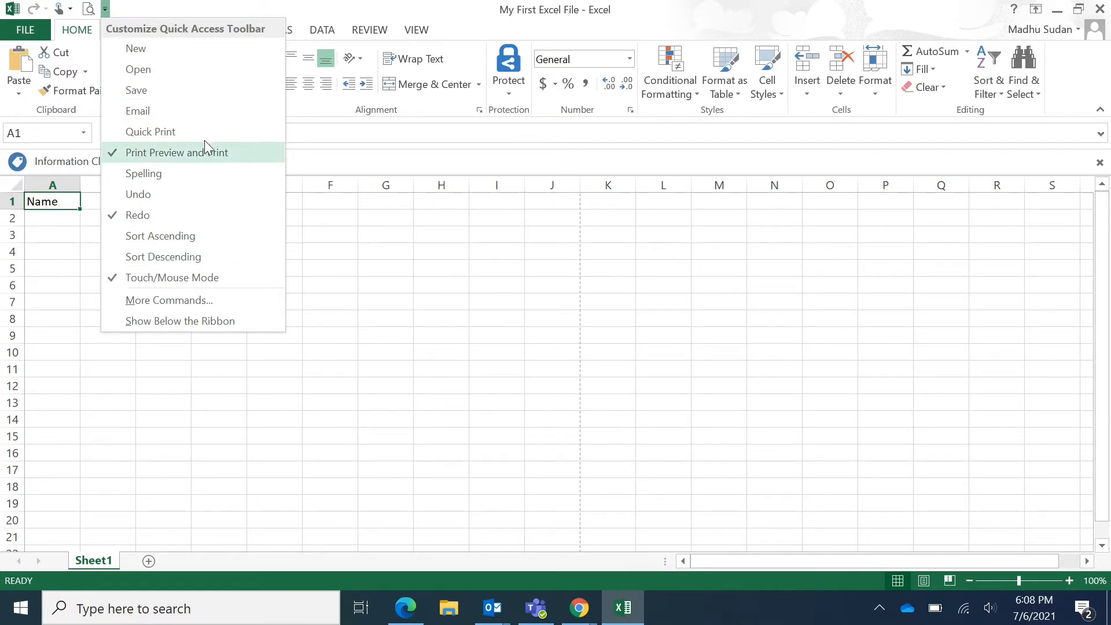
{"action": "left_click", "coordinate": [222, 88]}
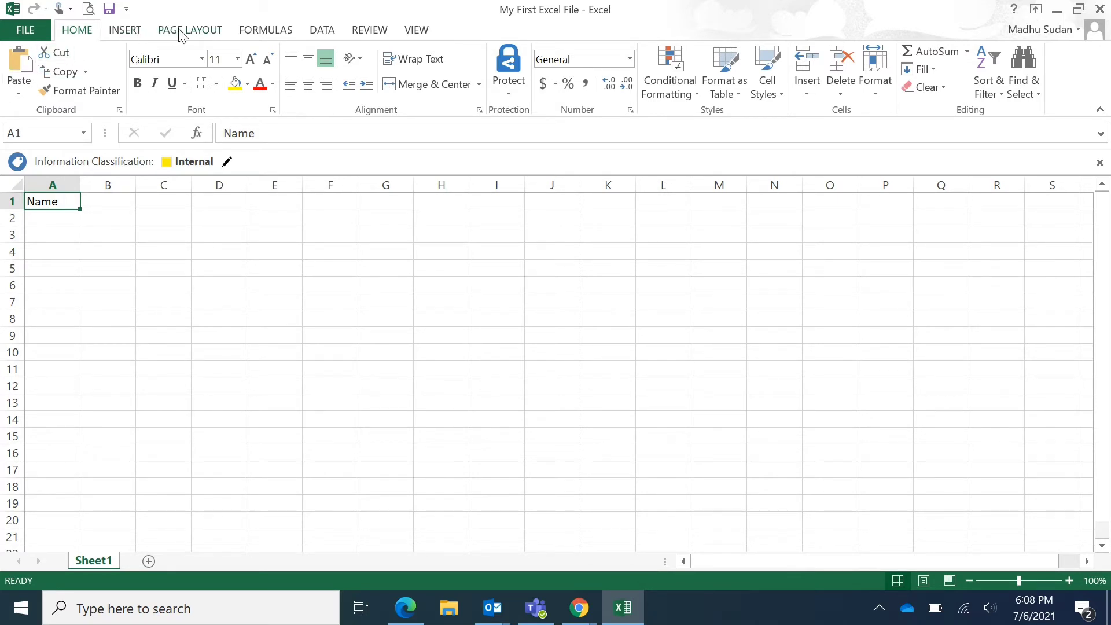
- Look through the Insert, Data and Home command groups on the ribbon, finishing on the Data commands
{"action": "left_click", "coordinate": [132, 35]}
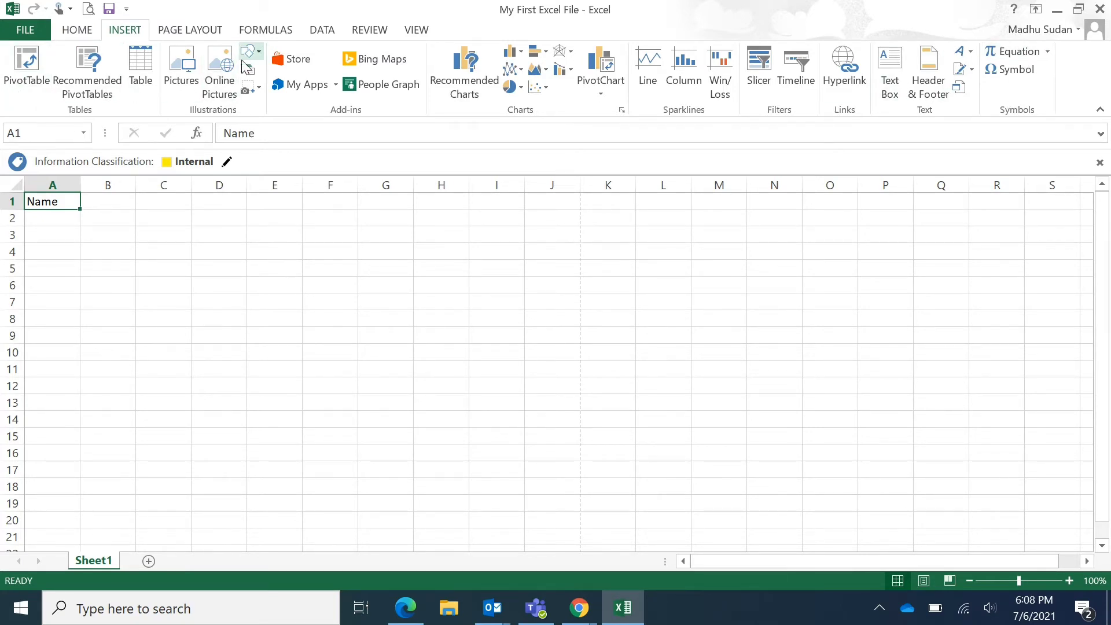
{"action": "left_click", "coordinate": [321, 30]}
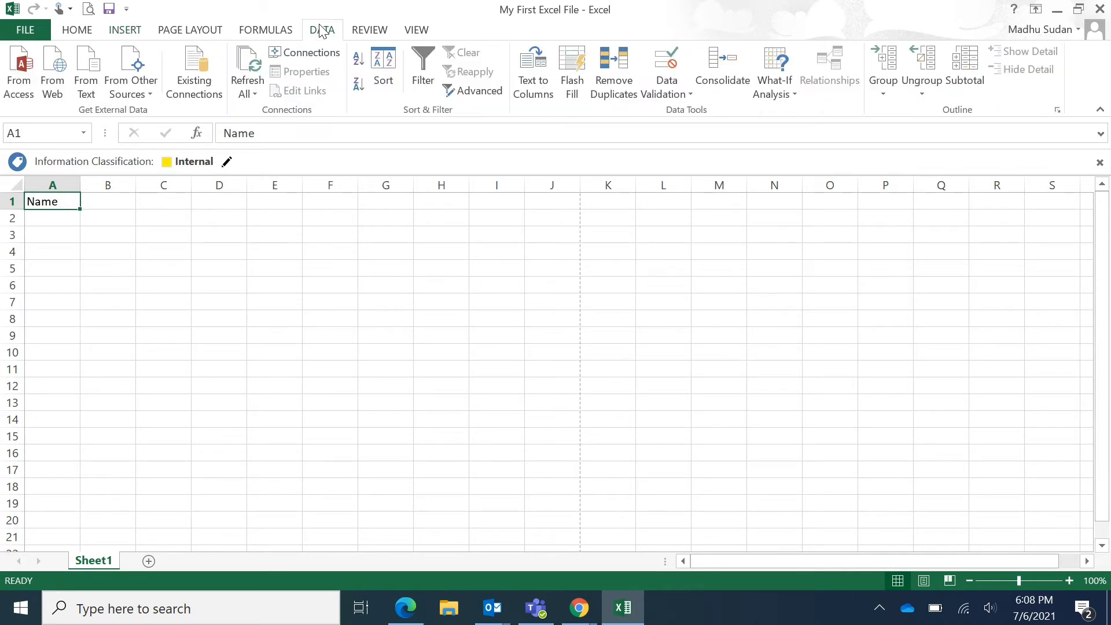
{"action": "left_click", "coordinate": [77, 32]}
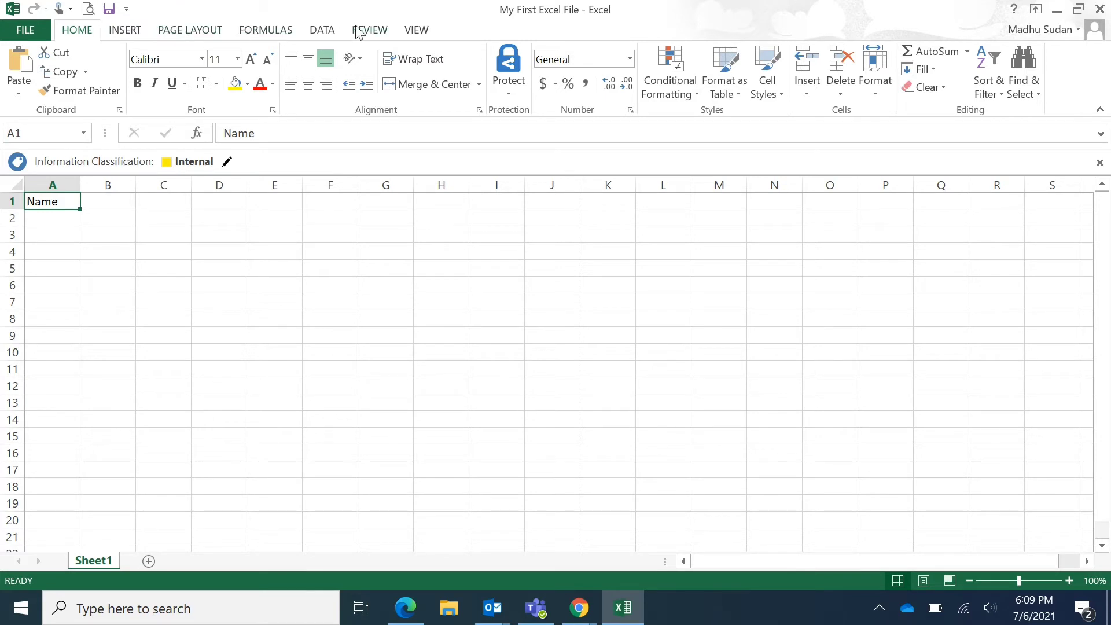
{"action": "left_click", "coordinate": [328, 32]}
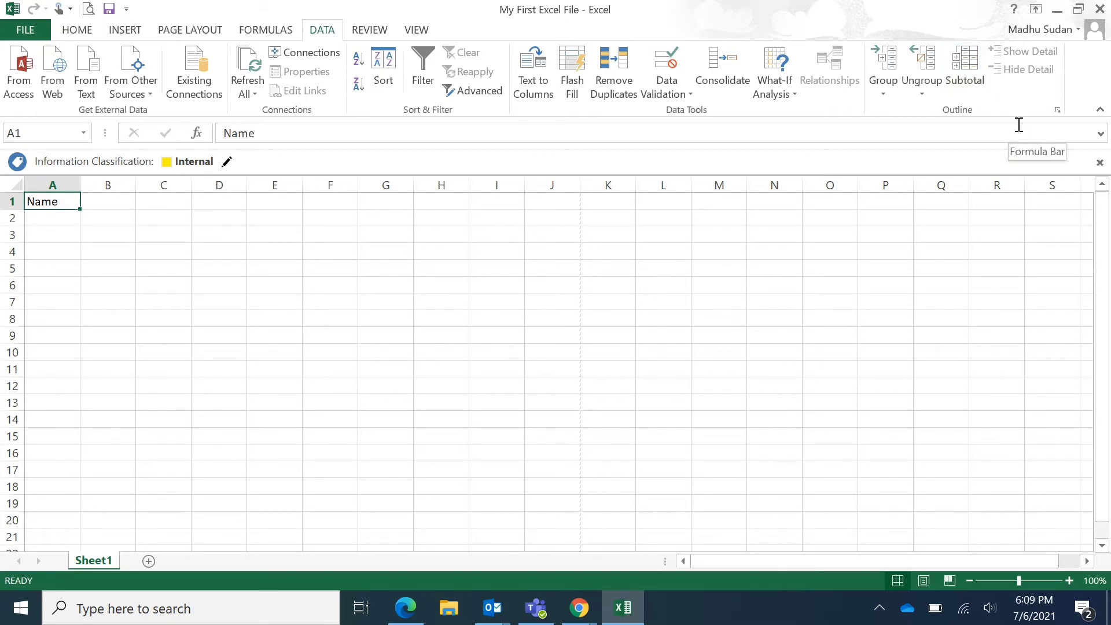
- Collapse the ribbon to its headings and expand it again, doing this twice
{"action": "key", "text": "ctrl+F1"}
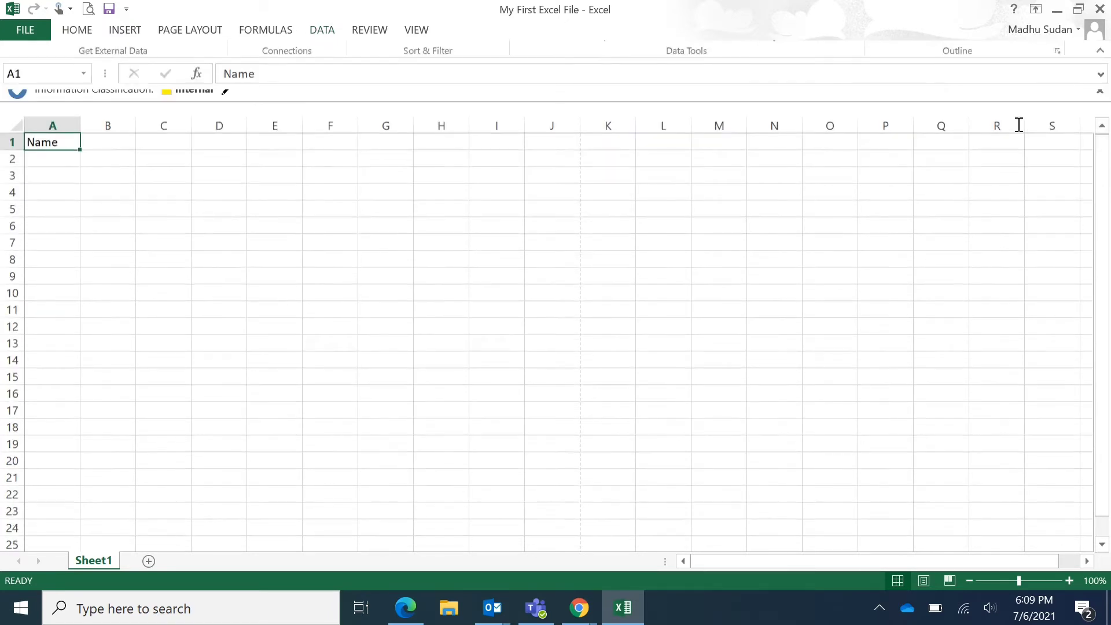
{"action": "key", "text": "ctrl+F1"}
{"action": "key", "text": "ctrl+F1"}
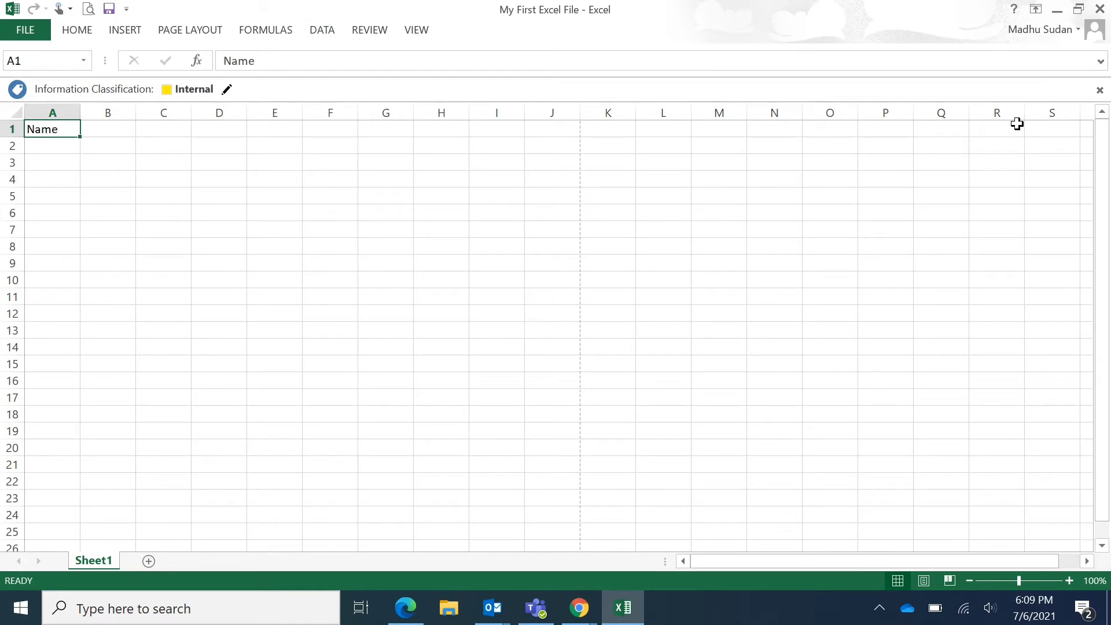
{"action": "key", "text": "ctrl+F1"}
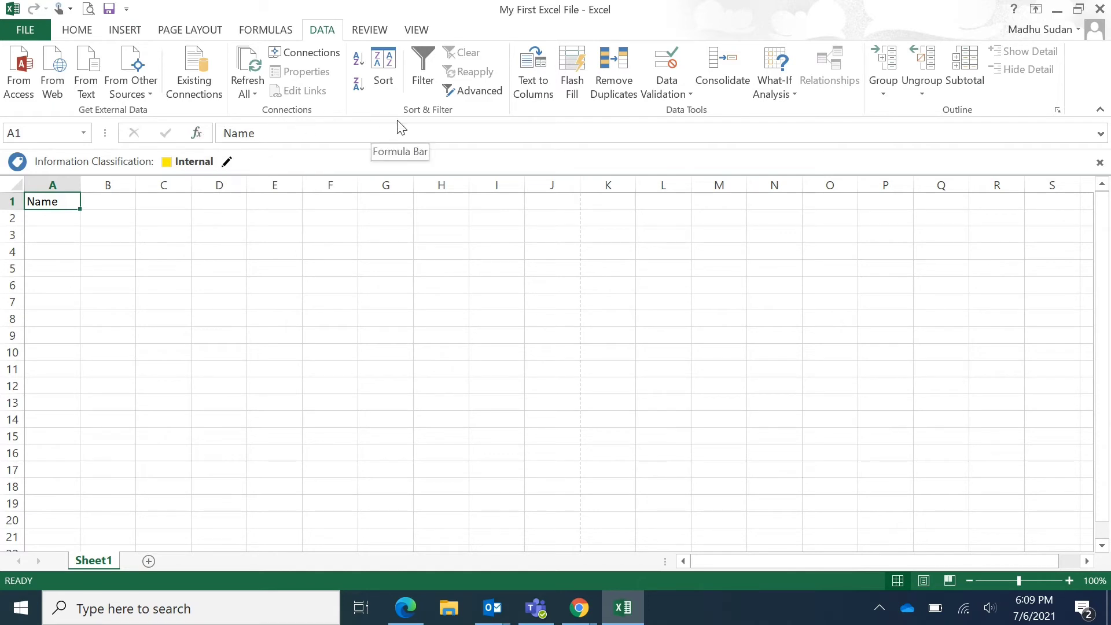
- Open cell A1's text for editing in the formula bar and leave it by selecting cell F1
{"action": "left_click", "coordinate": [513, 128]}
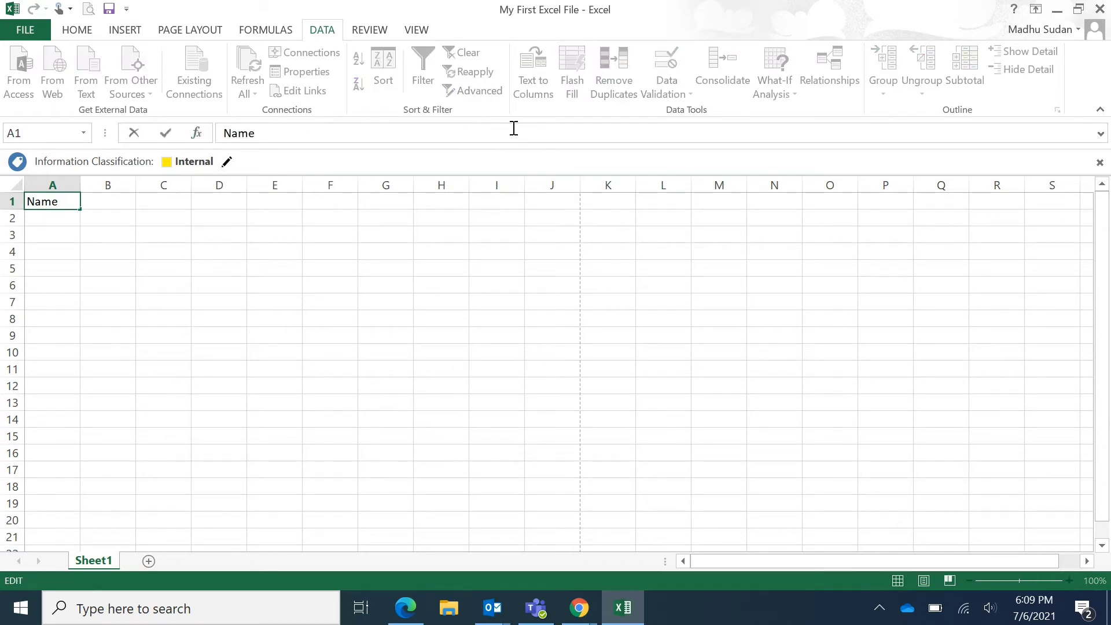
{"action": "left_click", "coordinate": [356, 209]}
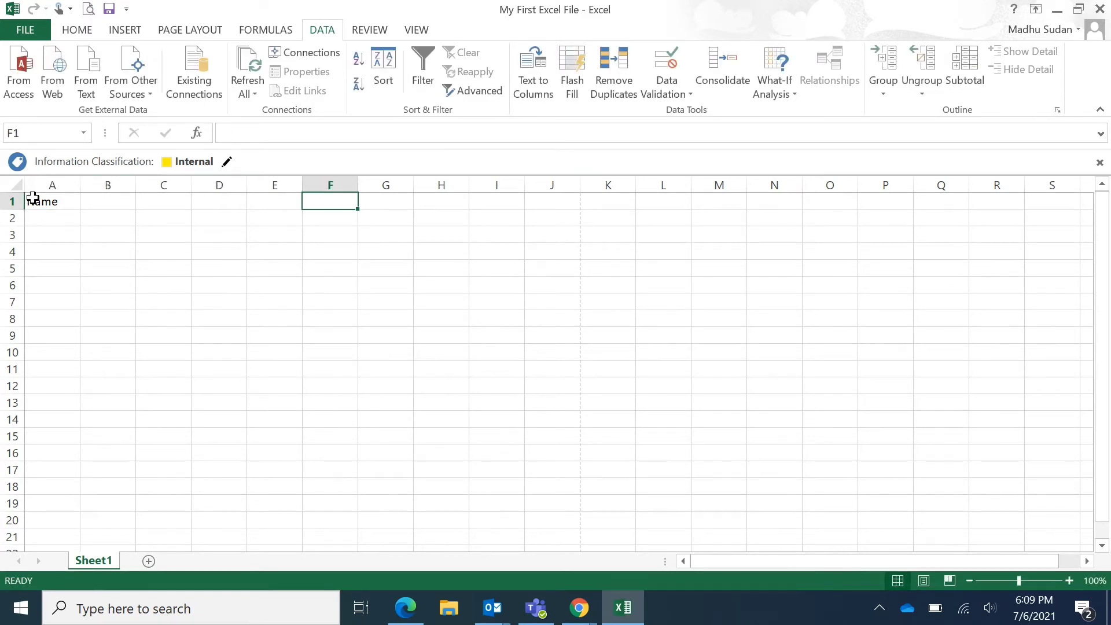
- Select columns A through C, then select column F and extend the selection across the columns to its right
{"action": "left_click_drag", "start_coordinate": [54, 185], "coordinate": [184, 198]}
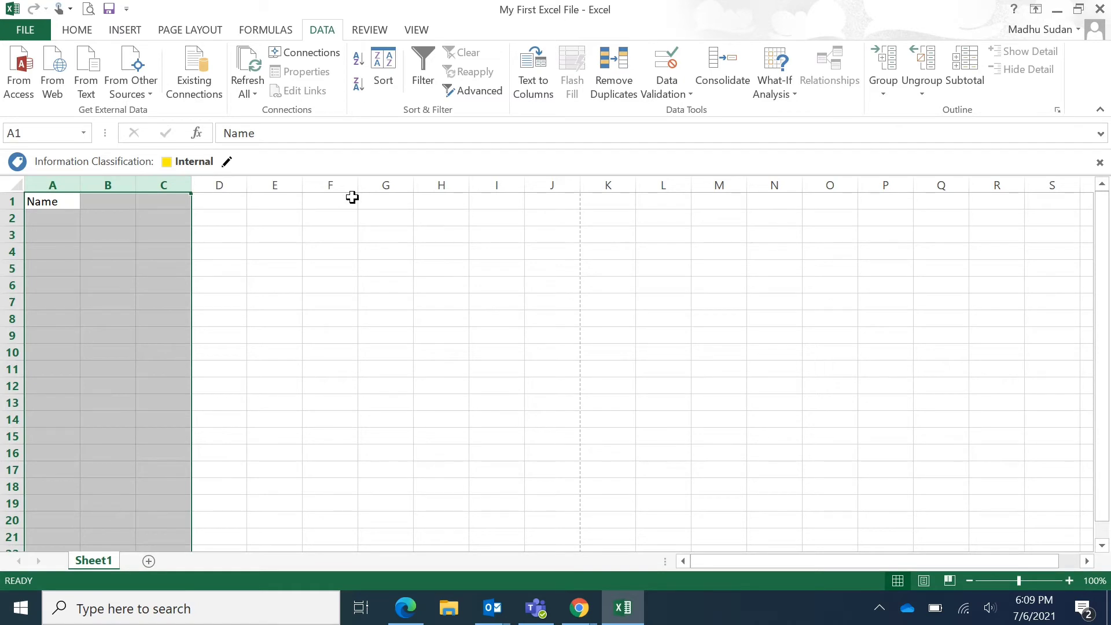
{"action": "left_click", "coordinate": [352, 198]}
{"action": "key", "text": "ctrl+space"}
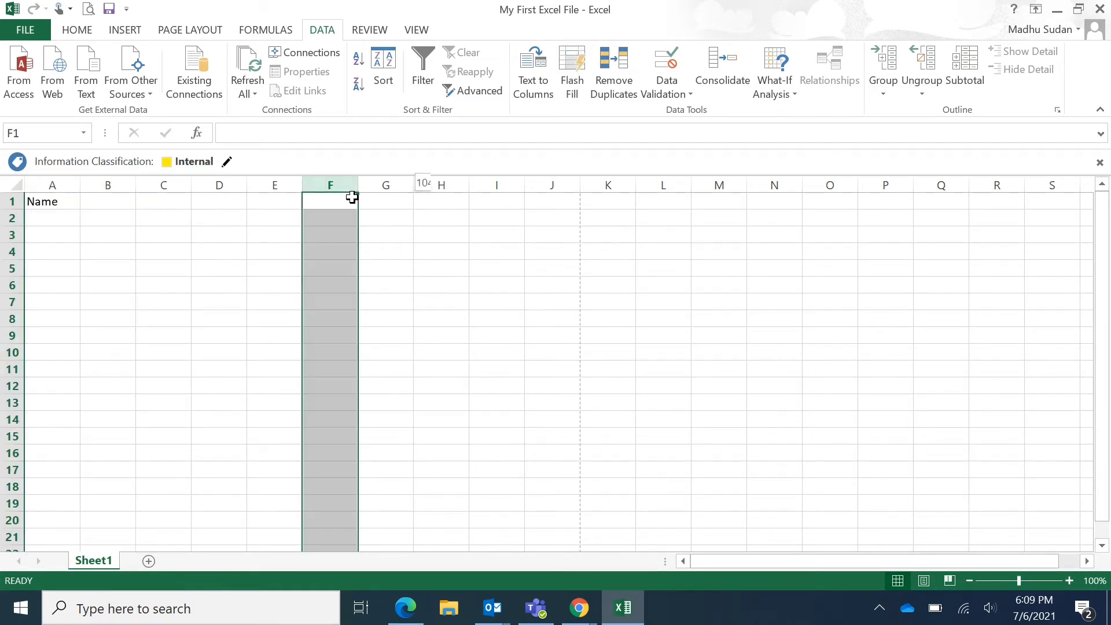
{"action": "key", "text": "shift+Right"}
{"action": "key", "text": "shift+Right"}
{"action": "key", "text": "shift+Right"}
{"action": "key", "text": "shift+Right"}
{"action": "key", "text": "shift+Right"}
{"action": "key", "text": "shift+Right"}
- Go to cell A3 and select the entire rows 3 through 10
{"action": "key", "text": "ctrl+Home"}
{"action": "key", "text": "Down"}
{"action": "key", "text": "Down"}
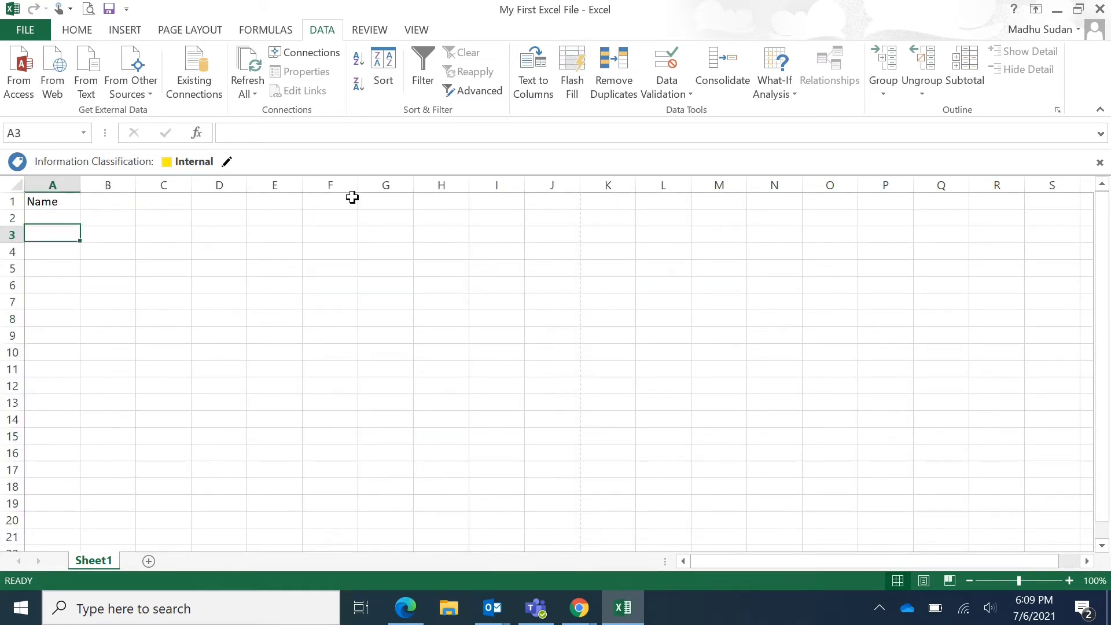
{"action": "key", "text": "shift+space"}
{"action": "key", "text": "shift+Down"}
{"action": "key", "text": "shift+Down"}
{"action": "key", "text": "shift+Down"}
{"action": "key", "text": "shift+Down"}
{"action": "key", "text": "shift+Down"}
{"action": "key", "text": "shift+Down"}
{"action": "key", "text": "shift+Down"}
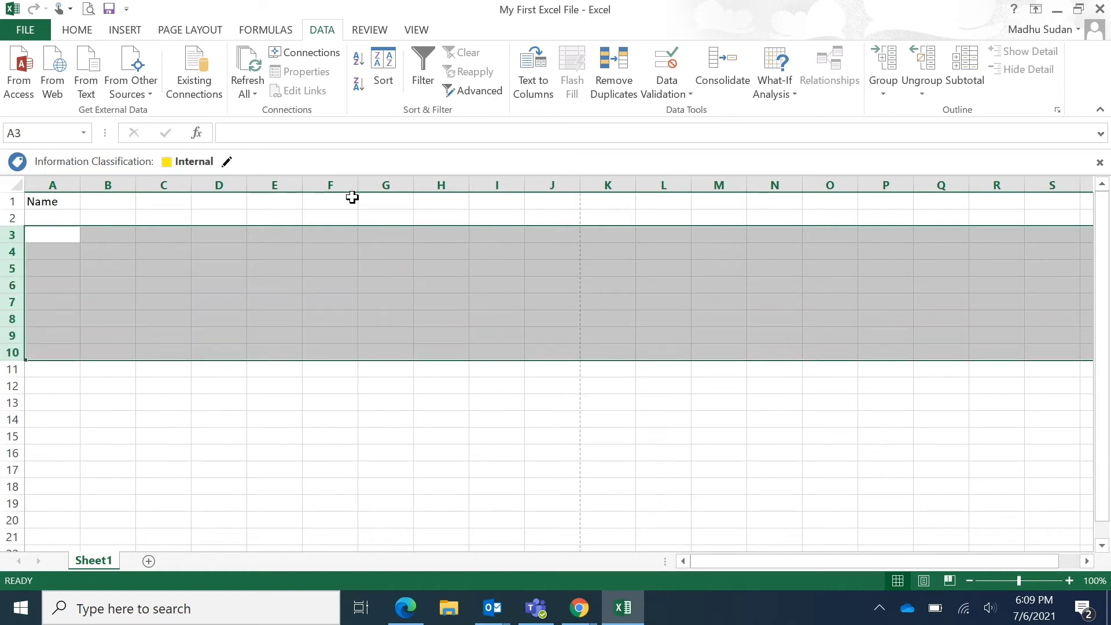
- Select individual cells one after another, starting with C3 and ending on K8
{"action": "key", "text": "Right"}
{"action": "key", "text": "Right"}
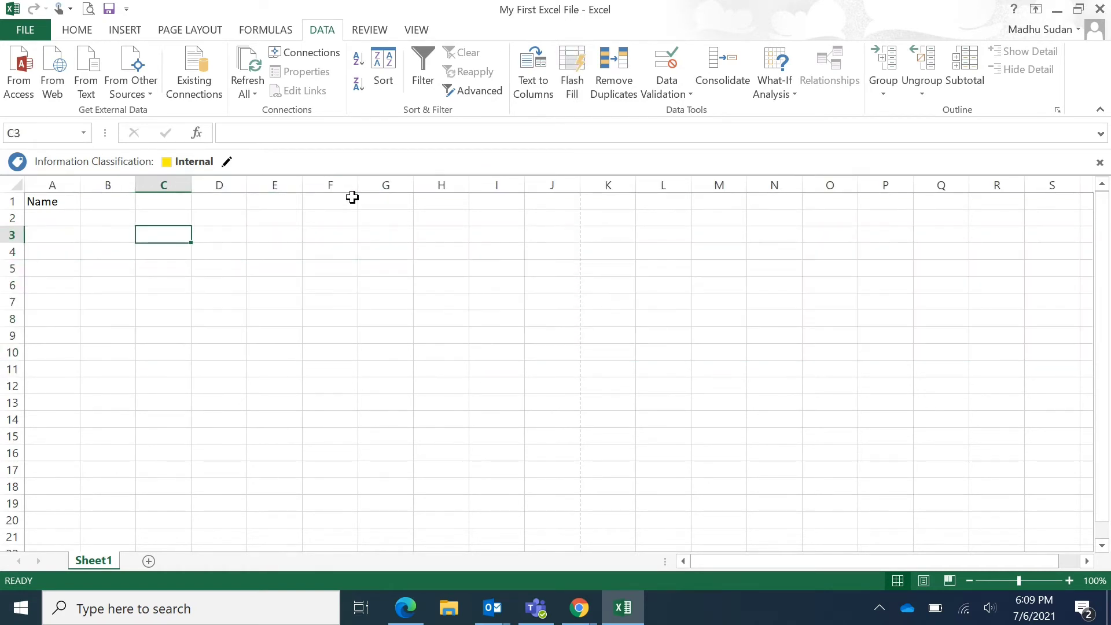
{"action": "left_click", "coordinate": [415, 250]}
{"action": "left_click", "coordinate": [608, 217]}
{"action": "left_click", "coordinate": [610, 318]}
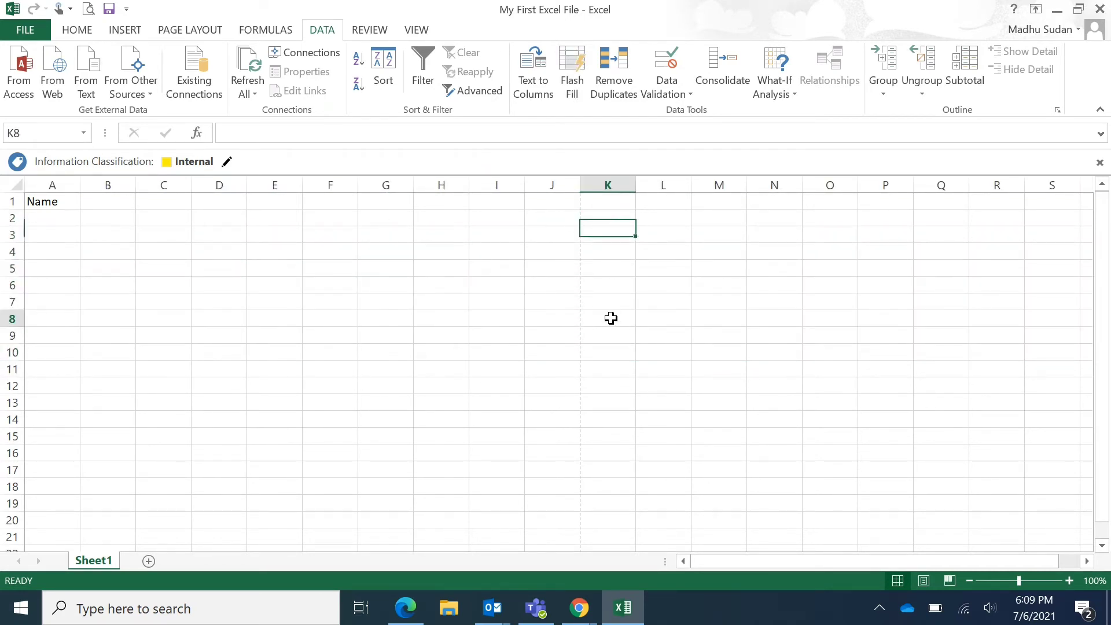
- Select column G and row 6 together, then select only their intersecting cell G6
{"action": "left_click", "coordinate": [396, 177]}
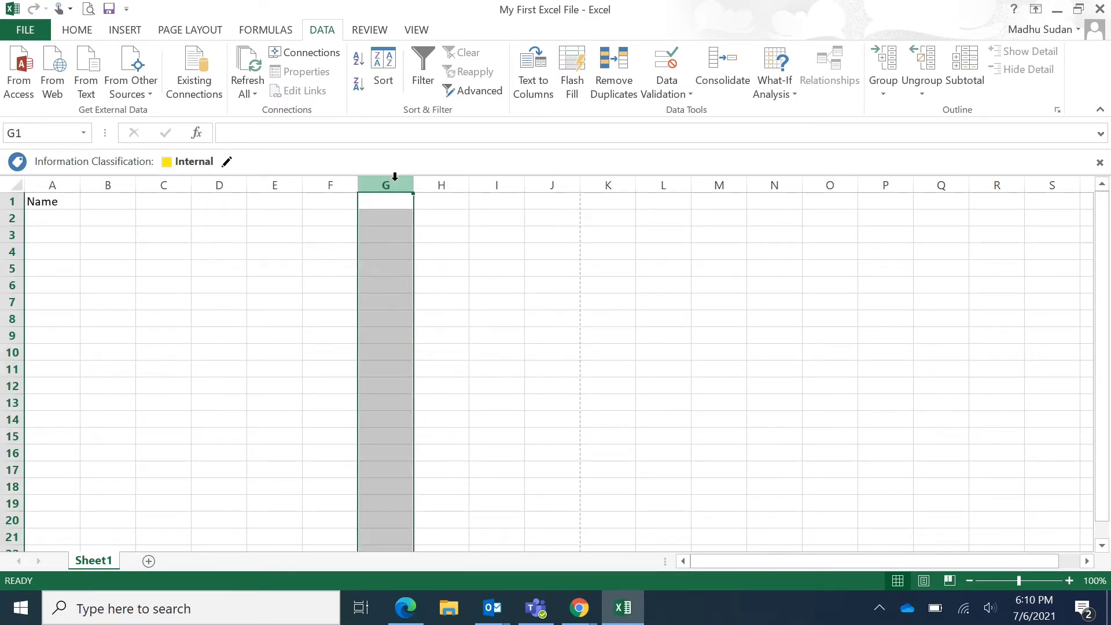
{"action": "left_click", "coordinate": [7, 285], "text": "ctrl"}
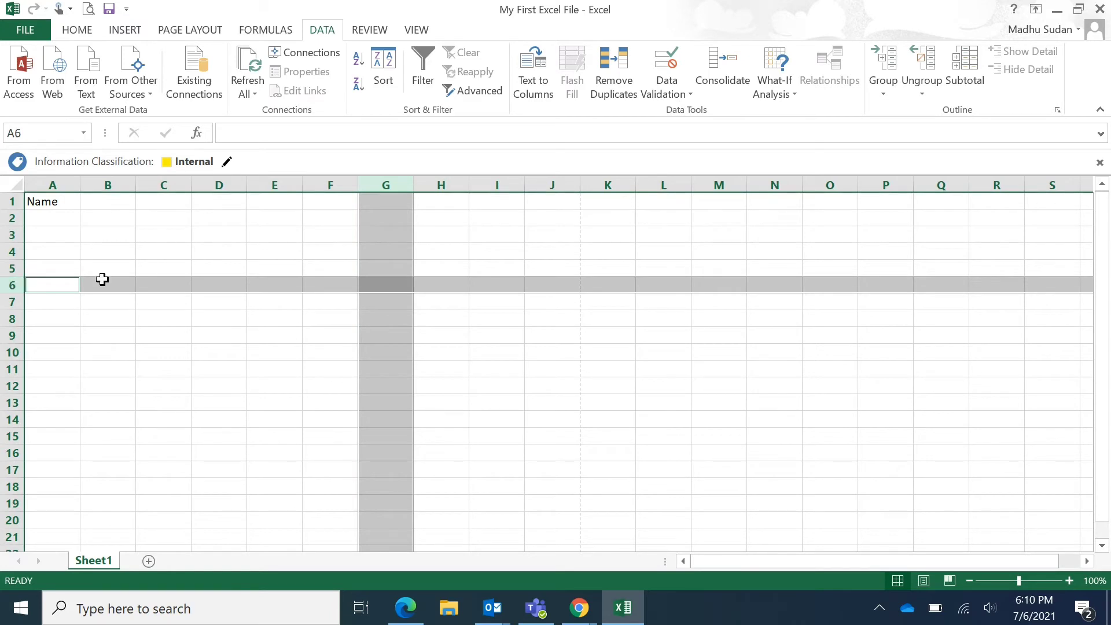
{"action": "left_click", "coordinate": [405, 285]}
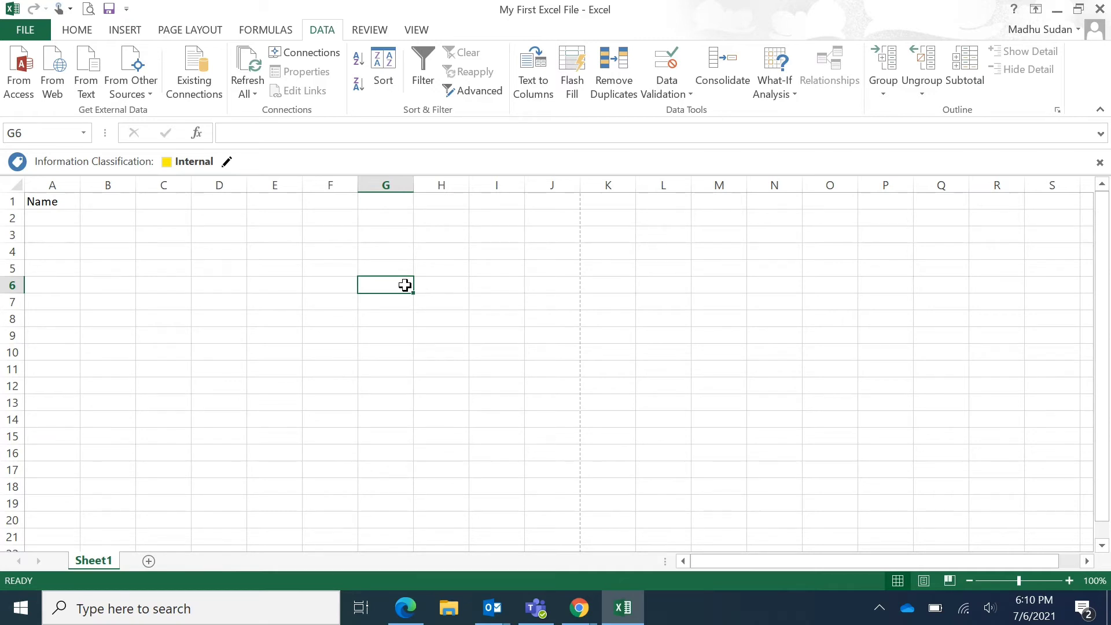
- Go to cell A1 and select all cells through the sheet's last row and column, then clear the selection by moving to B1
{"action": "key", "text": "ctrl+Up"}
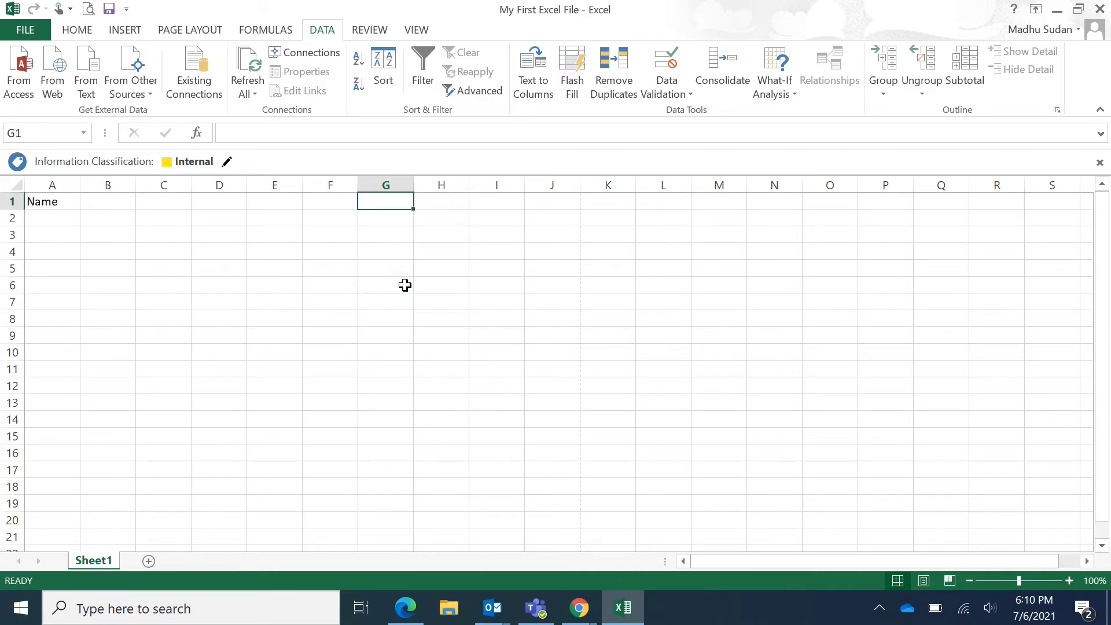
{"action": "key", "text": "ctrl+Left"}
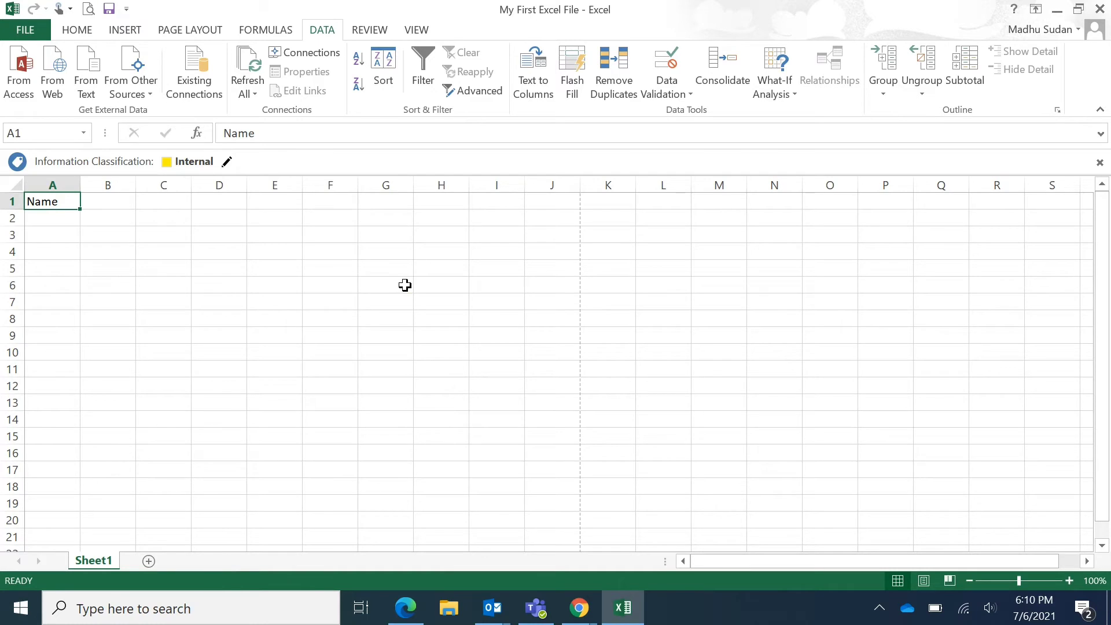
{"action": "key", "text": "ctrl+shift+Down"}
{"action": "key", "text": "ctrl+shift+Right"}
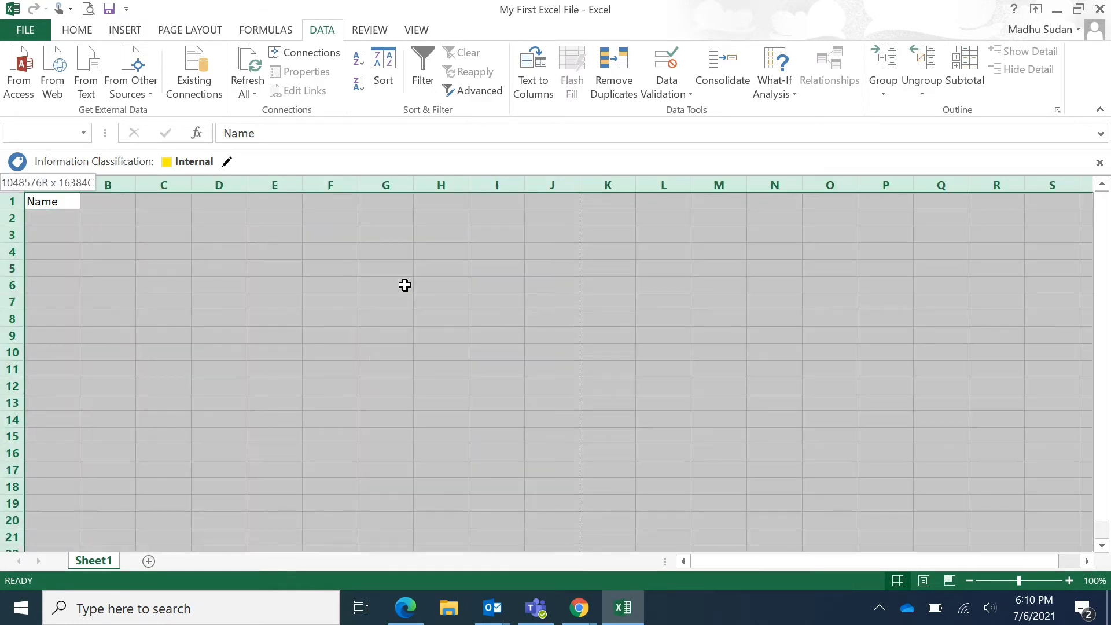
{"action": "key", "text": "Right"}
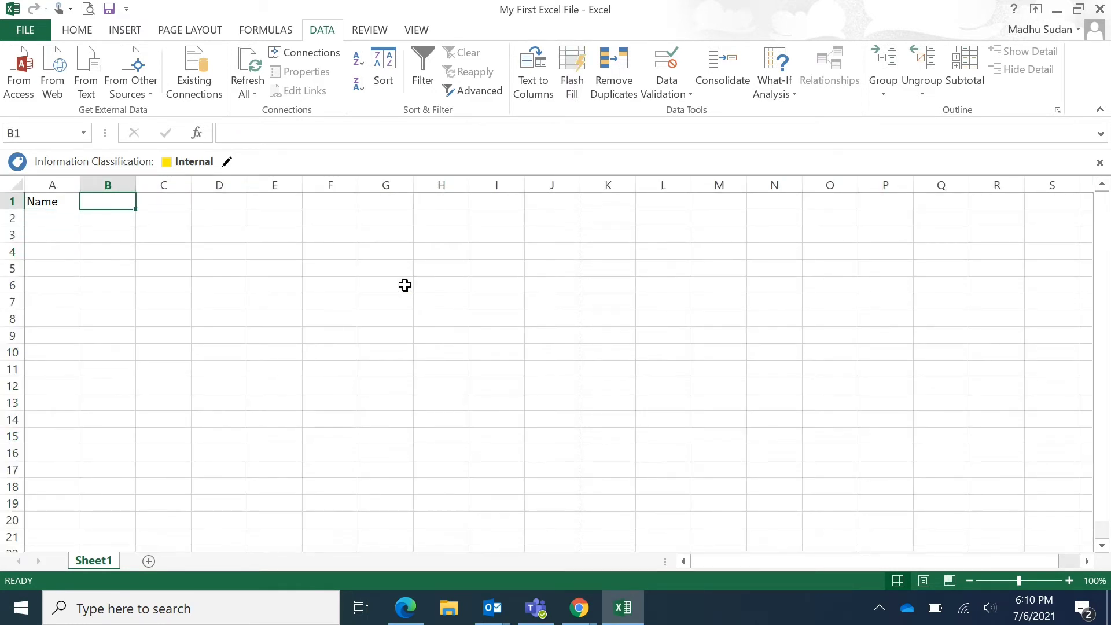
- Jump to the far end of row 1 and the last row of column A, returning to cell A1 each time
{"action": "key", "text": "ctrl+Right"}
{"action": "key", "text": "ctrl+Left"}
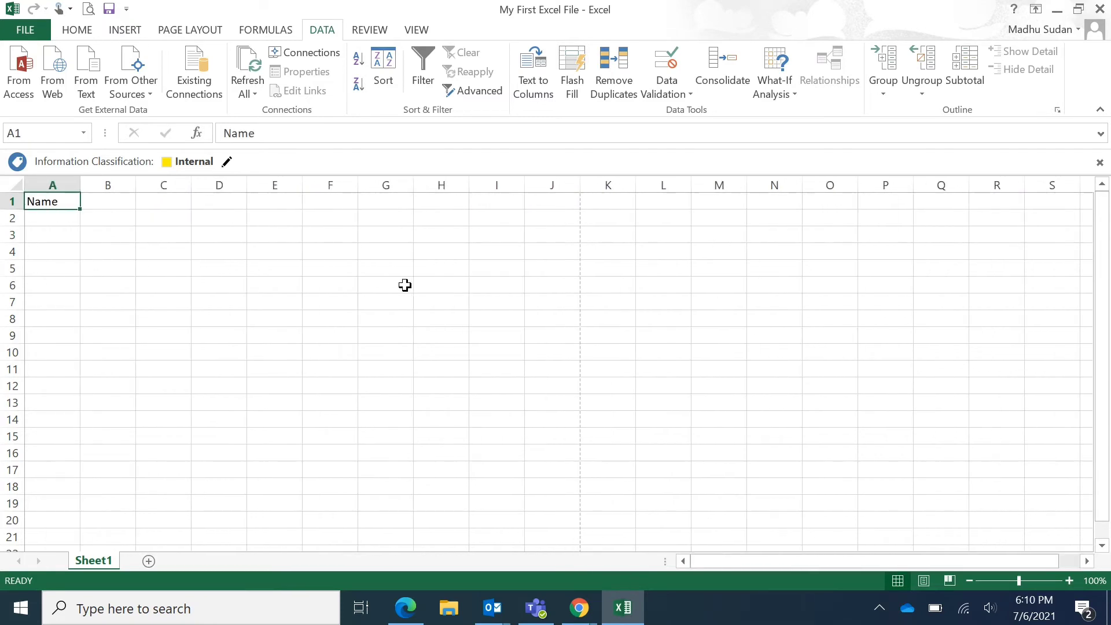
{"action": "key", "text": "ctrl+Down"}
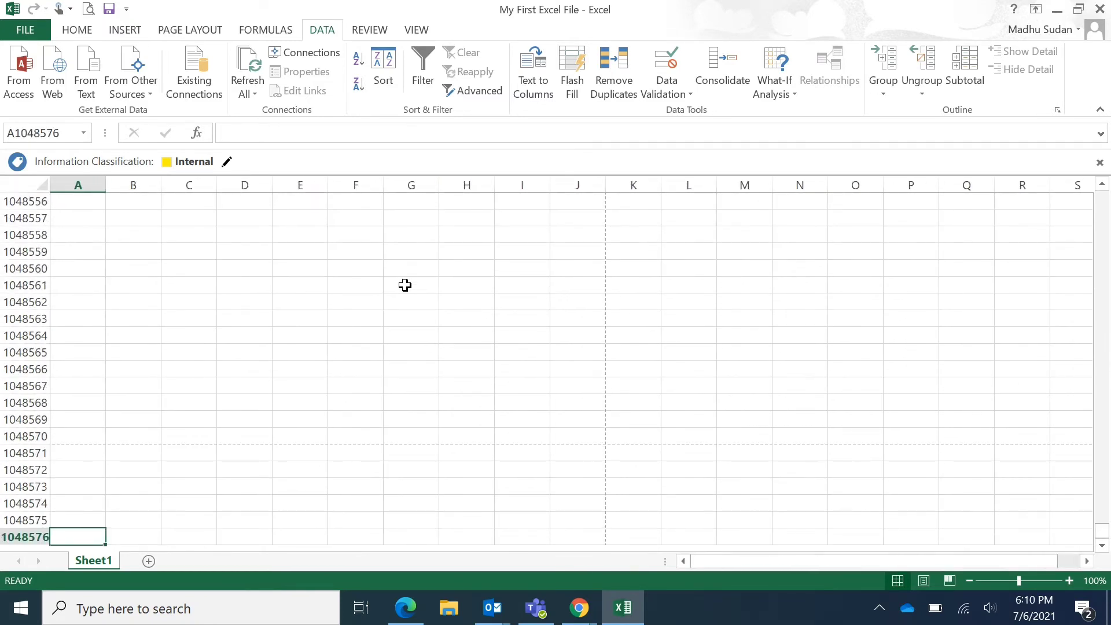
{"action": "key", "text": "ctrl+Up"}
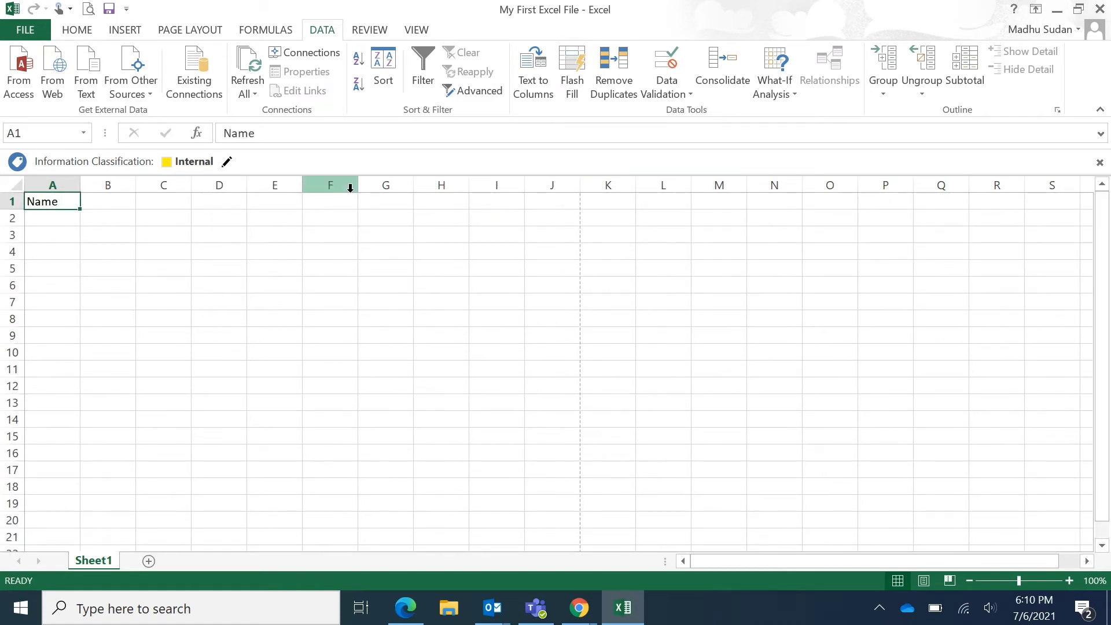
- Extend the selection from cell A1 to a block of 22 rows by 20 columns, then return to A1
{"action": "key", "text": "shift+Right"}
{"action": "key", "text": "shift+Right"}
{"action": "key", "text": "shift+Right"}
{"action": "key", "text": "shift+Right"}
{"action": "key", "text": "shift+Right"}
{"action": "key", "text": "shift+Right"}
{"action": "key", "text": "shift+Right"}
{"action": "key", "text": "shift+Right"}
{"action": "key", "text": "shift+Right"}
{"action": "key", "text": "shift+Down"}
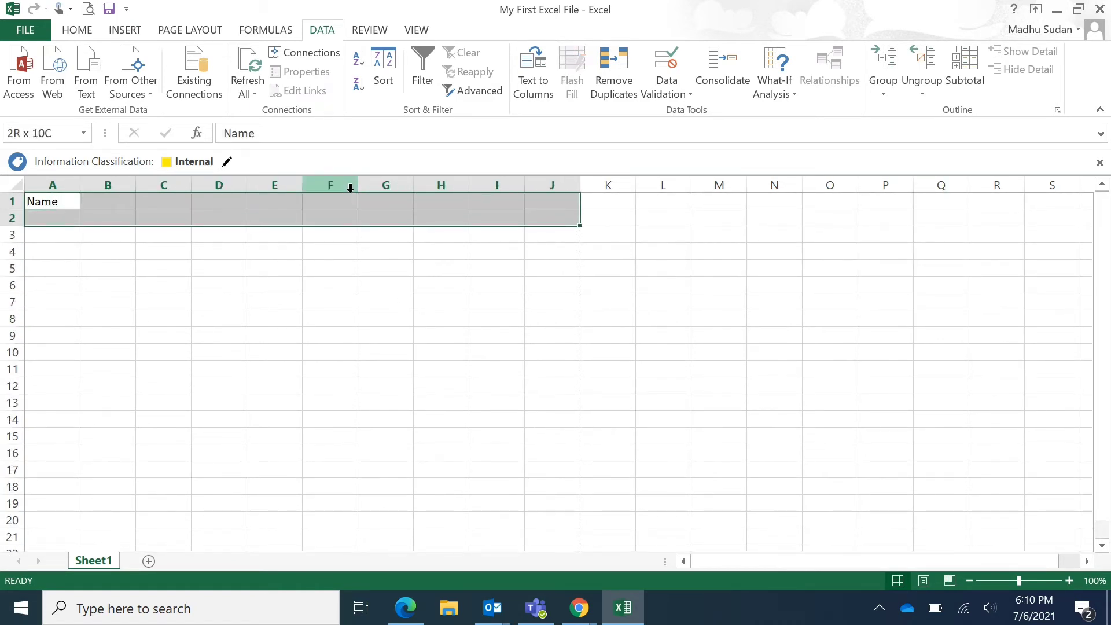
{"action": "key", "text": "shift+Down"}
{"action": "key", "text": "shift+Down"}
{"action": "key", "text": "shift+Down"}
{"action": "key", "text": "shift+Down"}
{"action": "key", "text": "shift+Down"}
{"action": "key", "text": "shift+Down"}
{"action": "key", "text": "shift+Down"}
{"action": "key", "text": "shift+Down"}
{"action": "key", "text": "shift+Down"}
{"action": "key", "text": "shift+Down"}
{"action": "key", "text": "shift+Down"}
{"action": "key", "text": "shift+Down"}
{"action": "key", "text": "shift+Down"}
{"action": "key", "text": "shift+Down"}
{"action": "key", "text": "shift+Down"}
{"action": "key", "text": "shift+Down"}
{"action": "key", "text": "shift+Down"}
{"action": "key", "text": "shift+Down"}
{"action": "key", "text": "shift+Down"}
{"action": "key", "text": "shift+Down"}
{"action": "key", "text": "shift+Right"}
{"action": "key", "text": "shift+Right"}
{"action": "key", "text": "shift+Right"}
{"action": "key", "text": "shift+Right"}
{"action": "key", "text": "shift+Right"}
{"action": "key", "text": "shift+Right"}
{"action": "key", "text": "shift+Right"}
{"action": "key", "text": "shift+Right"}
{"action": "key", "text": "shift+Right"}
{"action": "key", "text": "shift+Right"}
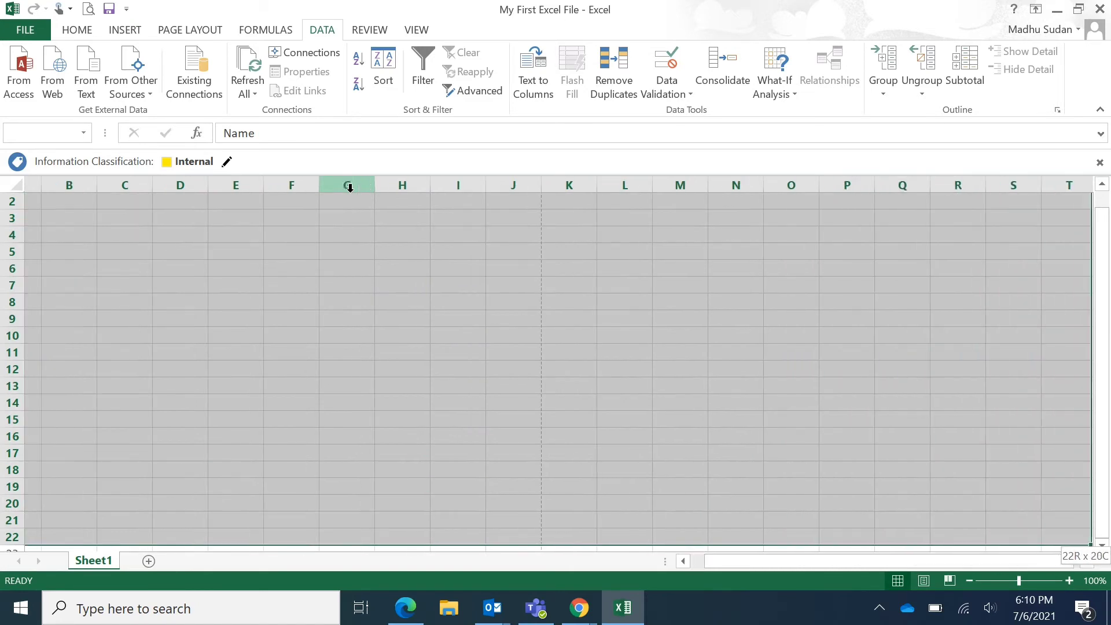
{"action": "key", "text": "ctrl+Home"}
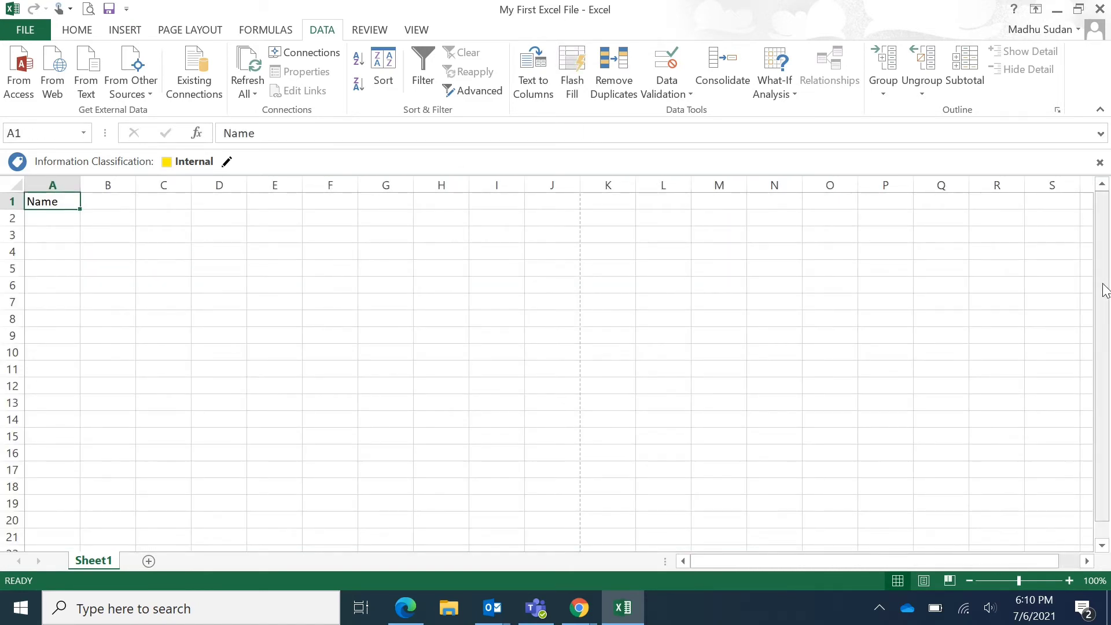
{"action": "left_click_drag", "start_coordinate": [1103, 304], "coordinate": [1101, 239]}
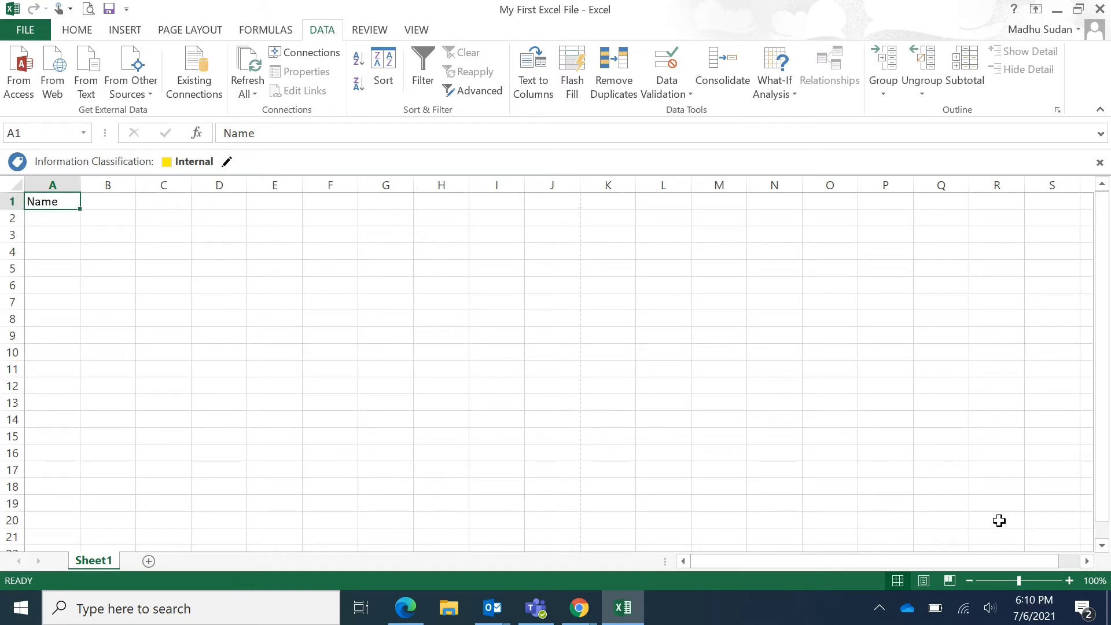
{"action": "left_click_drag", "start_coordinate": [994, 559], "coordinate": [942, 560]}
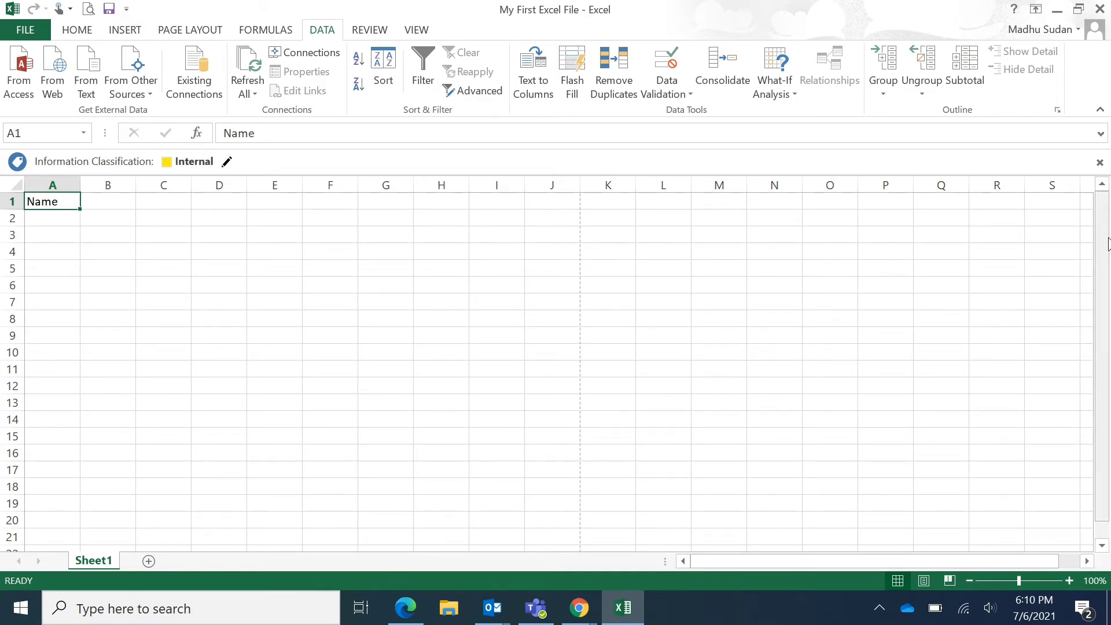
{"action": "left_click_drag", "start_coordinate": [1107, 259], "coordinate": [1087, 231]}
{"action": "left_click_drag", "start_coordinate": [874, 556], "coordinate": [846, 567]}
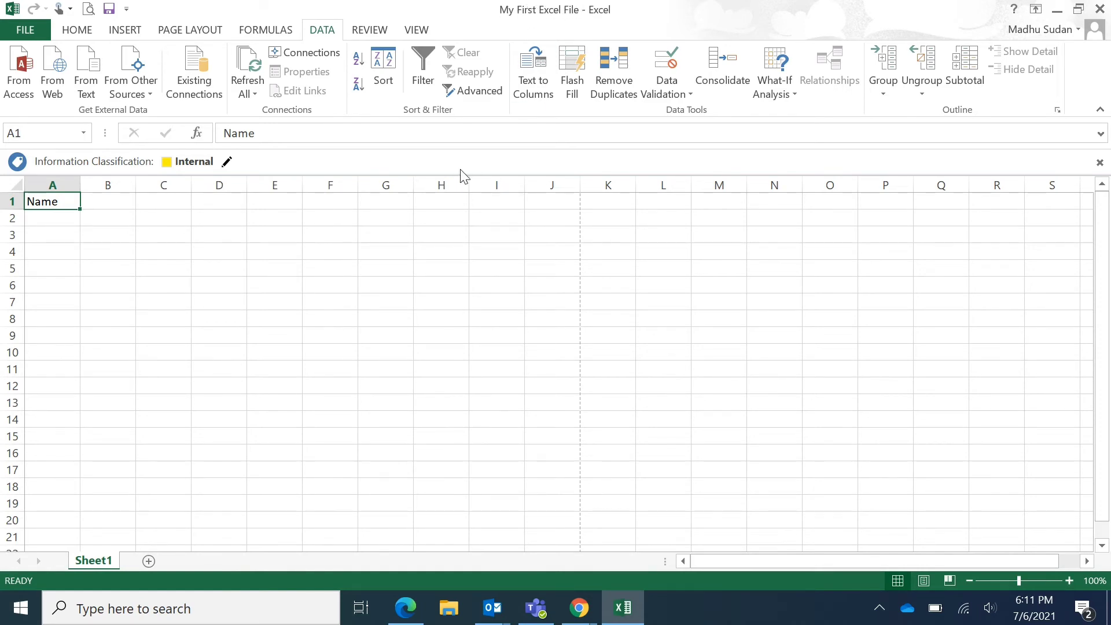
- Add six new worksheets to the workbook, three after Sheet1 and three more before Sheet4
{"action": "left_click", "coordinate": [152, 561]}
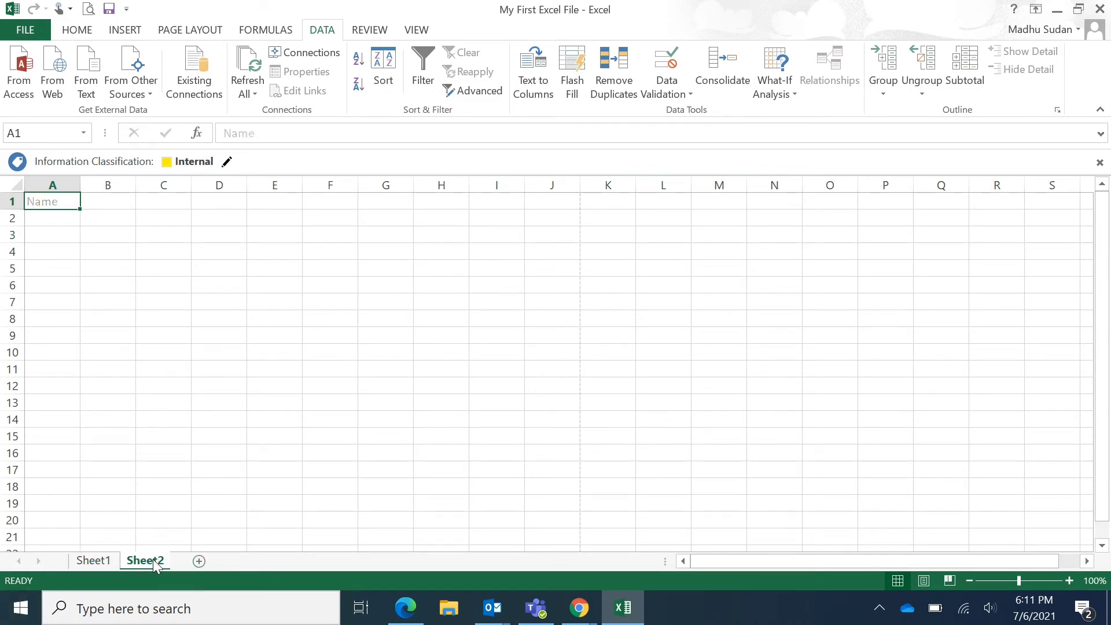
{"action": "left_click", "coordinate": [201, 560]}
{"action": "left_click", "coordinate": [251, 560]}
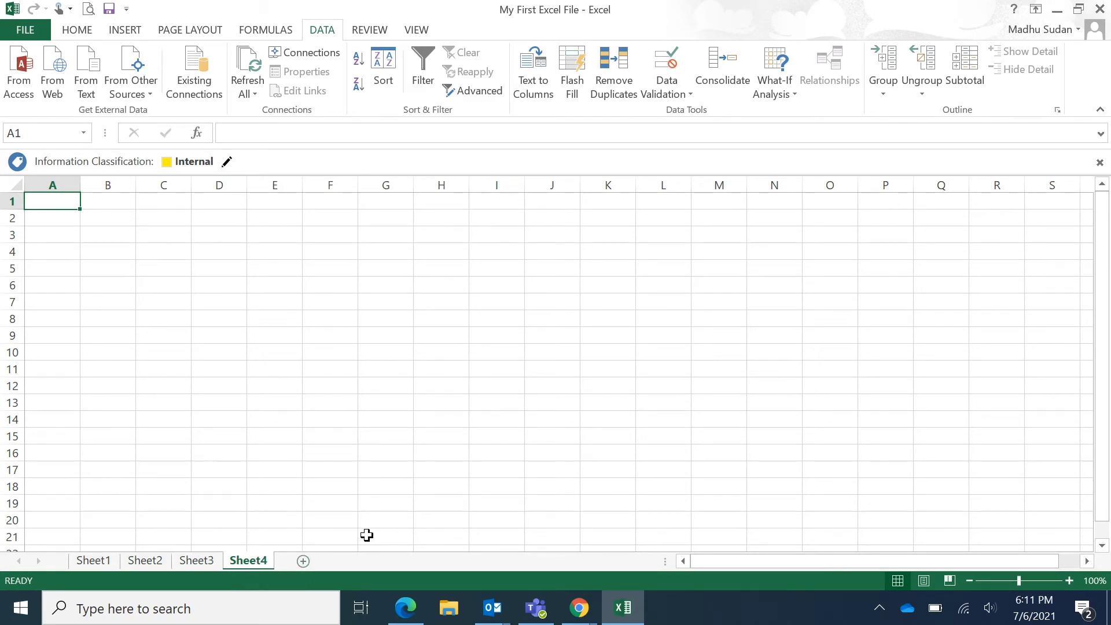
{"action": "key", "text": "shift+F11"}
{"action": "key", "text": "shift+F11"}
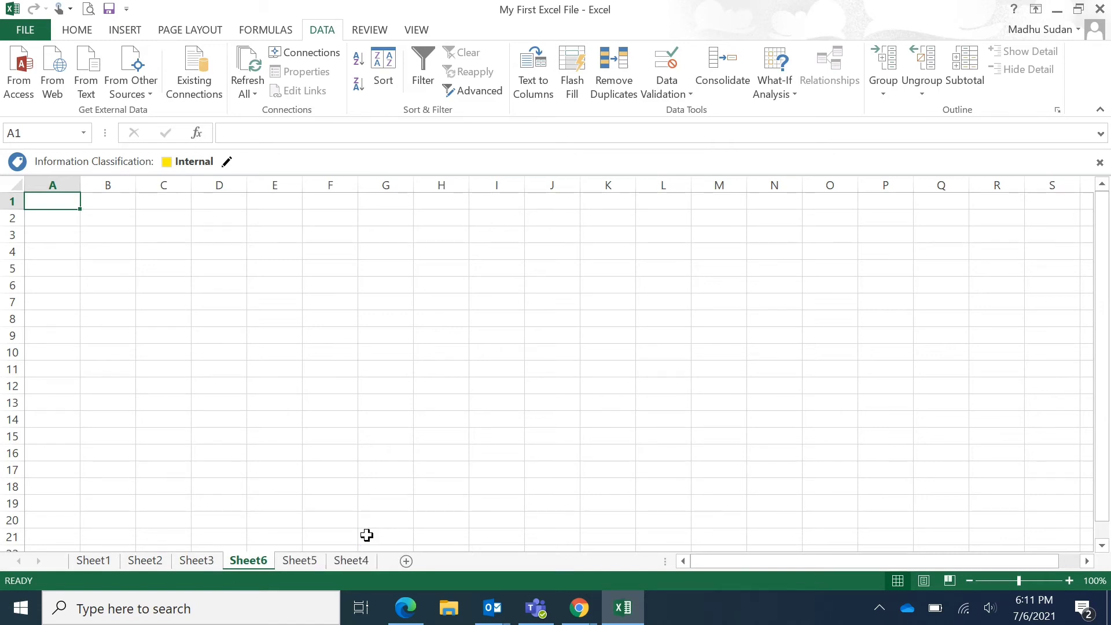
{"action": "key", "text": "shift+F11"}
- Rename Sheet1 as Financial year 21
{"action": "left_click", "coordinate": [98, 561]}
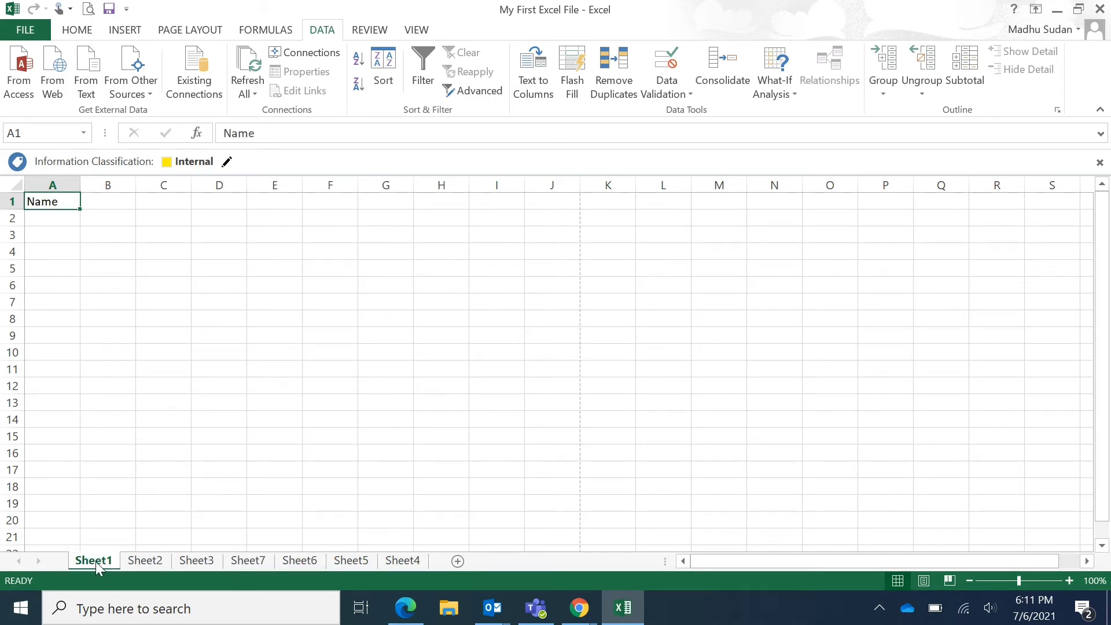
{"action": "right_click", "coordinate": [101, 563]}
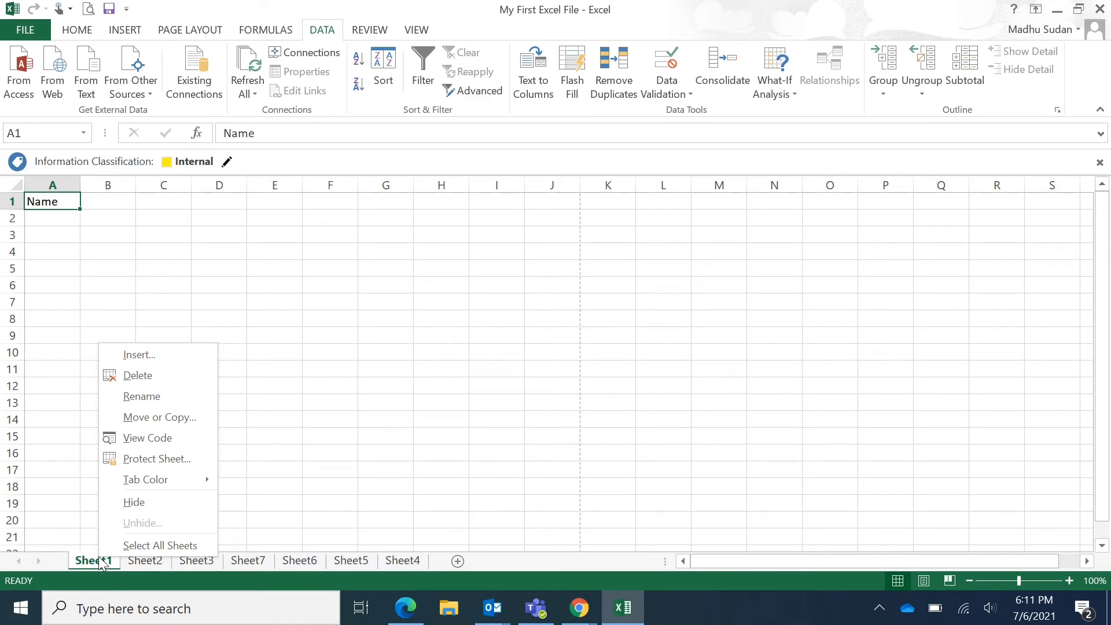
{"action": "left_click", "coordinate": [176, 401]}
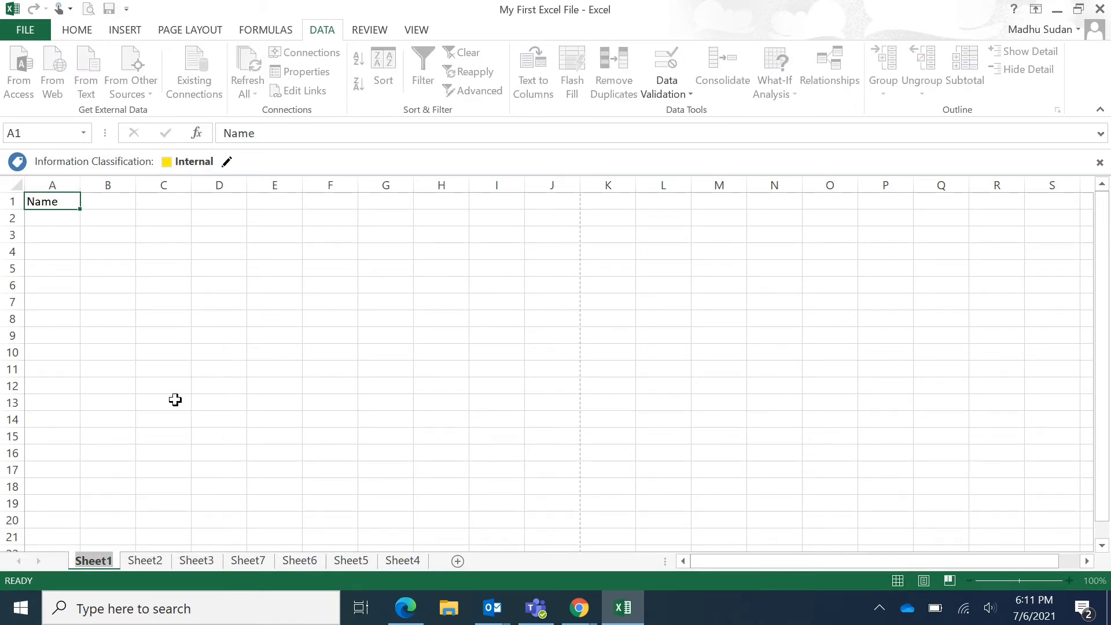
{"action": "type", "text": "Fi"}
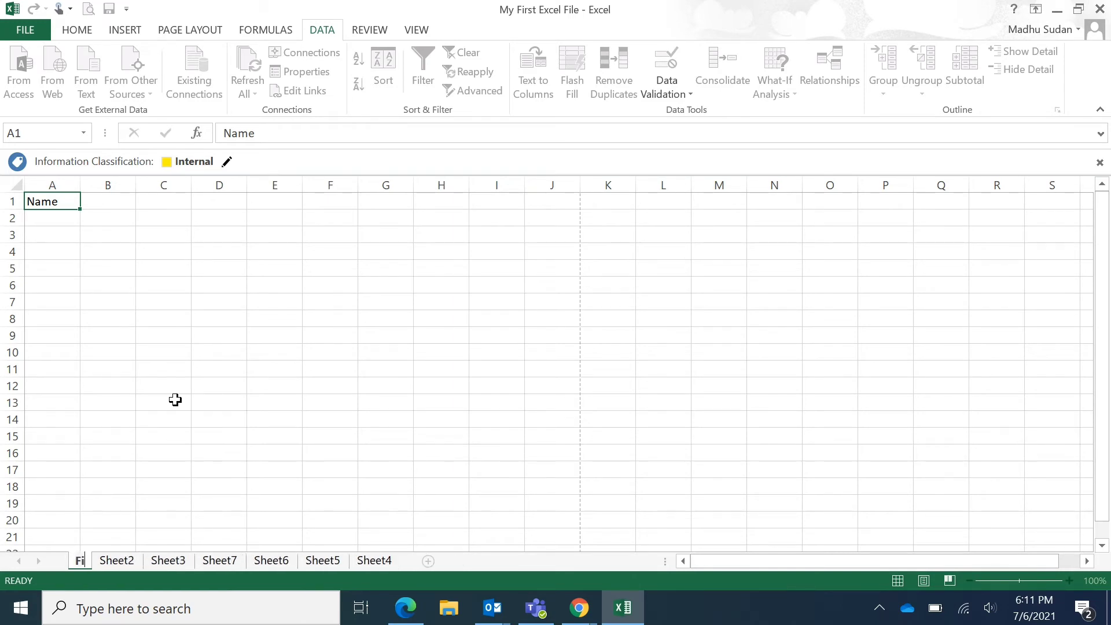
{"action": "type", "text": "nancial year"}
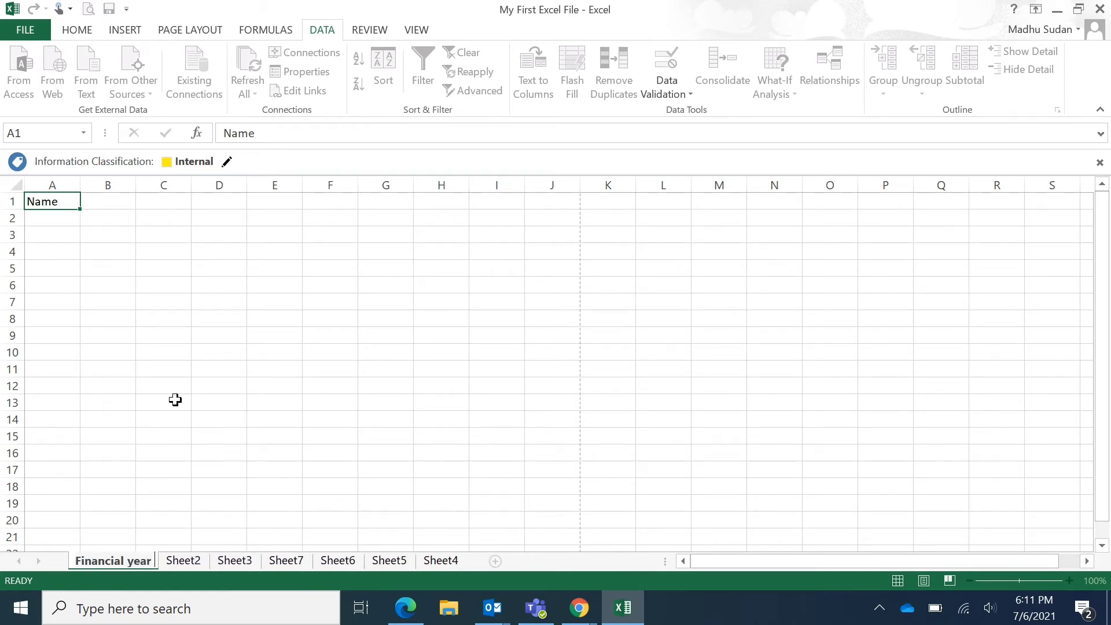
{"action": "key", "text": "Return"}
{"action": "key", "text": "Return"}
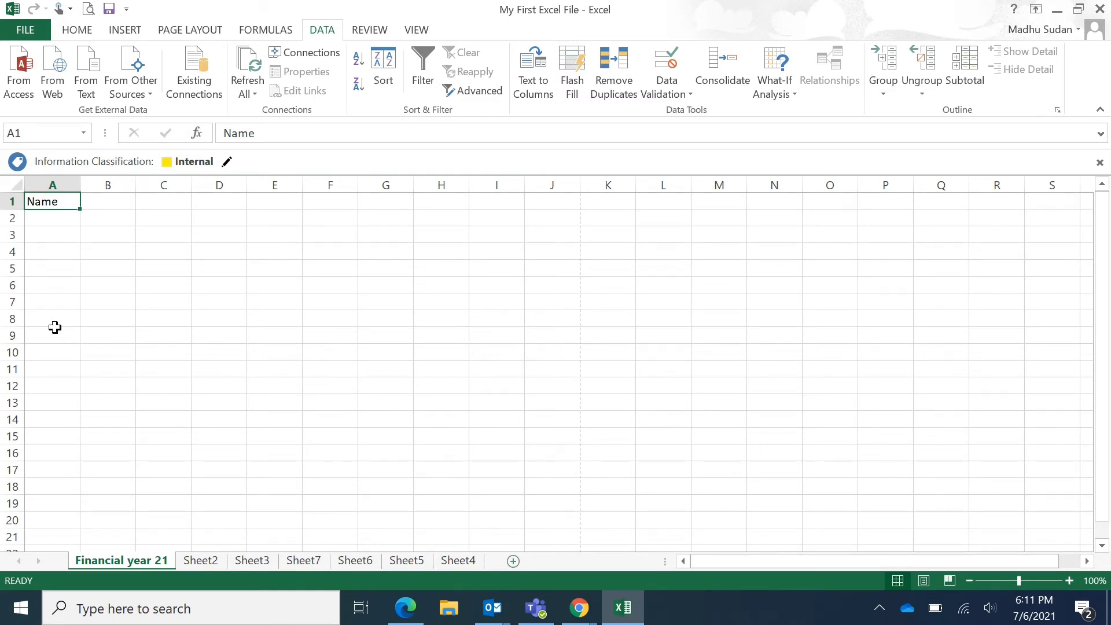
- Replace the heading in cell A1 with Marks and enter 2, 4, 6, 8 and 9 in cells A2 to A6
{"action": "type", "text": "Ma"}
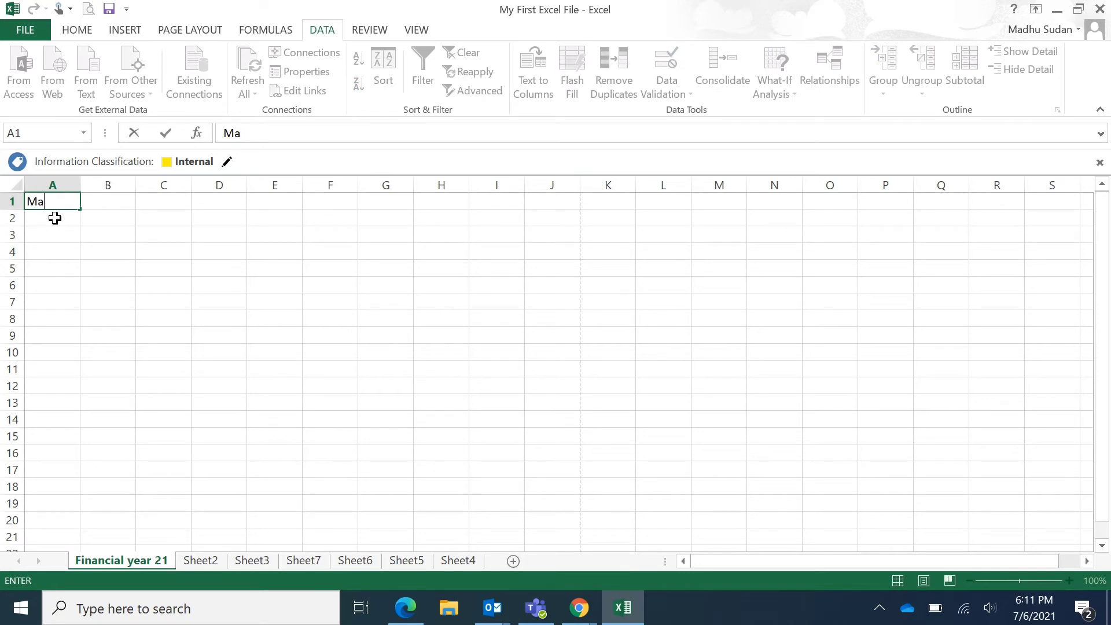
{"action": "type", "text": "rks"}
{"action": "key", "text": "Return"}
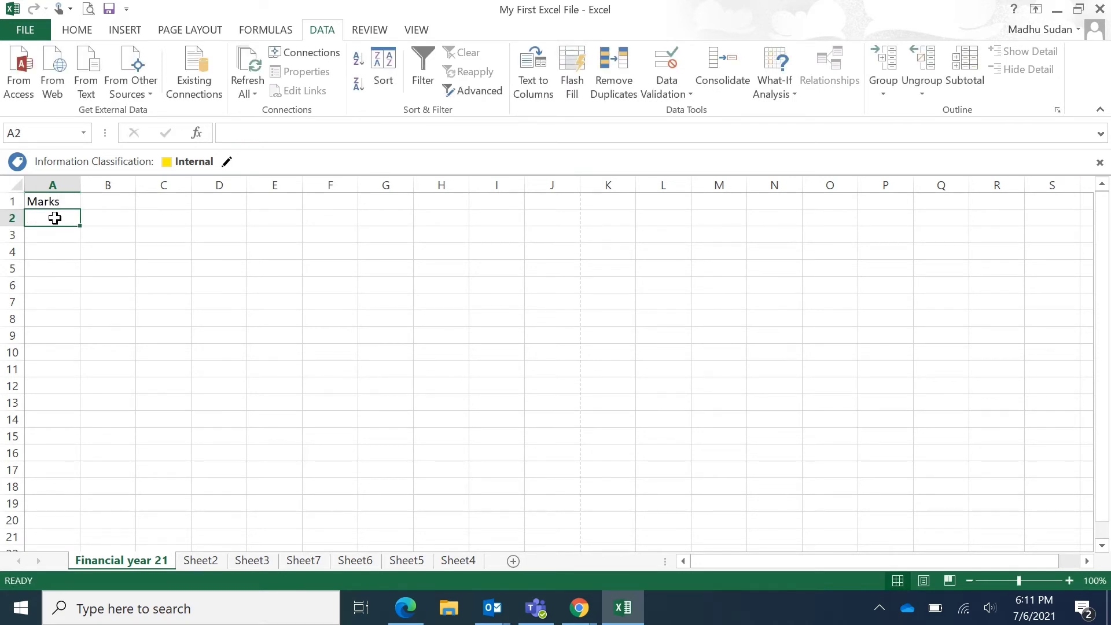
{"action": "type", "text": "2"}
{"action": "key", "text": "Return"}
{"action": "type", "text": "4"}
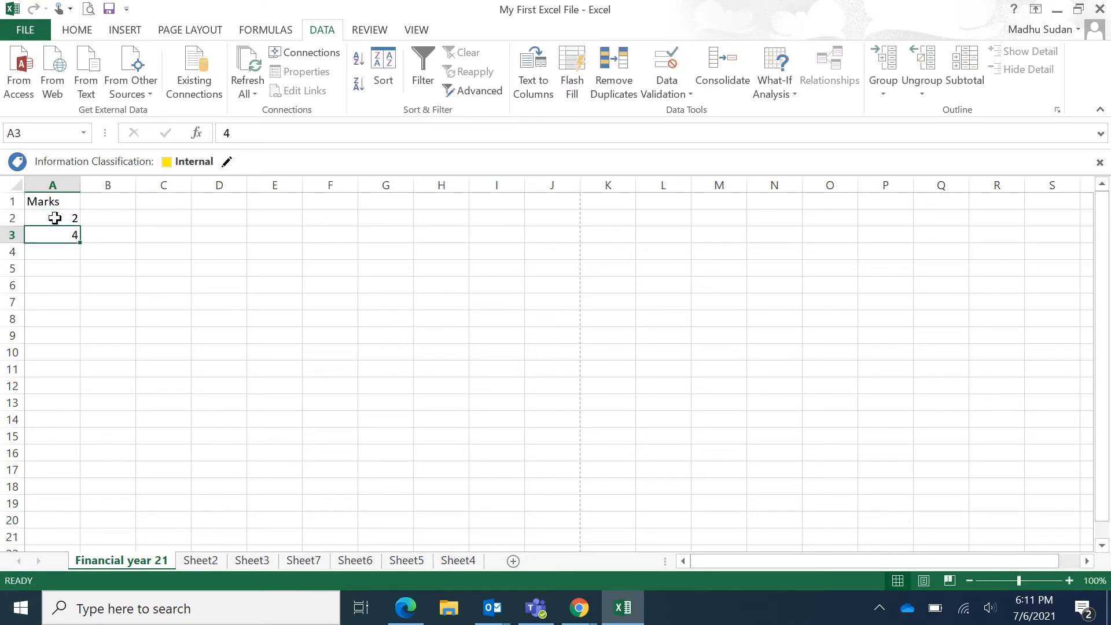
{"action": "key", "text": "Return"}
{"action": "type", "text": "6"}
{"action": "key", "text": "Return"}
{"action": "type", "text": "8"}
{"action": "key", "text": "Return"}
{"action": "type", "text": "9"}
{"action": "key", "text": "Return"}
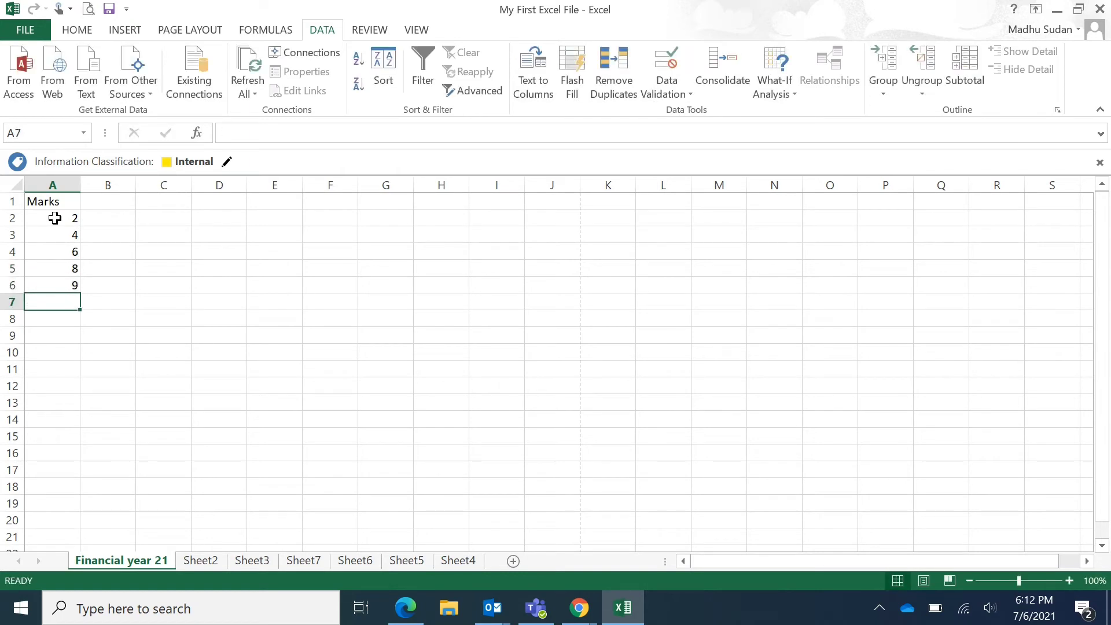
- Add up the marks in cell A7 with the formula =SUM(A2:A6) and return to that cell
{"action": "type", "text": "=sum"}
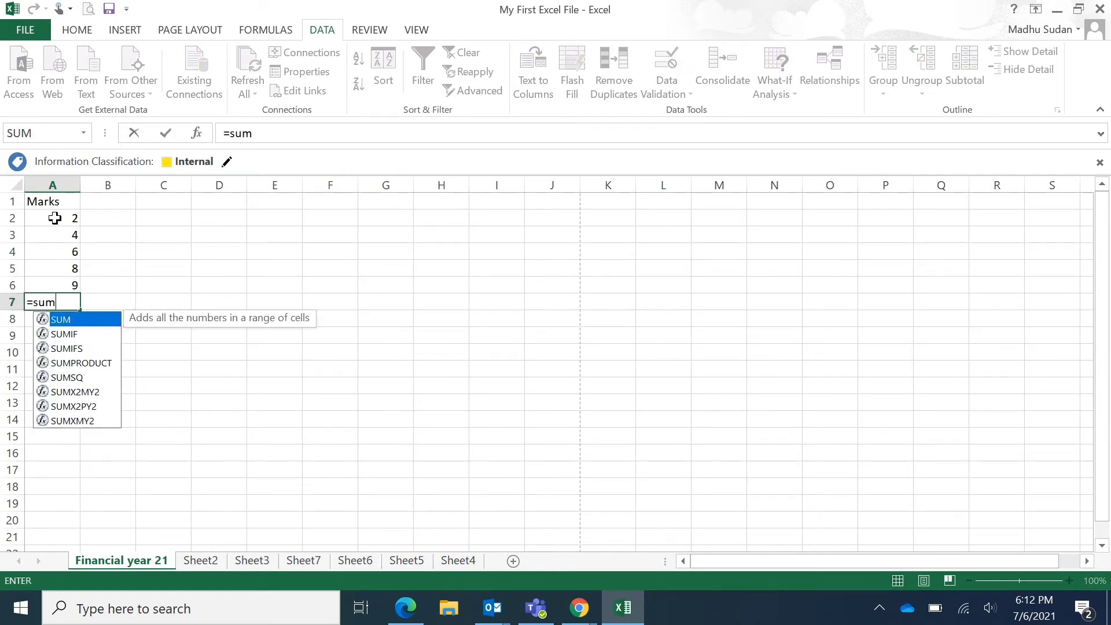
{"action": "key", "text": "Tab"}
{"action": "key", "text": "Up"}
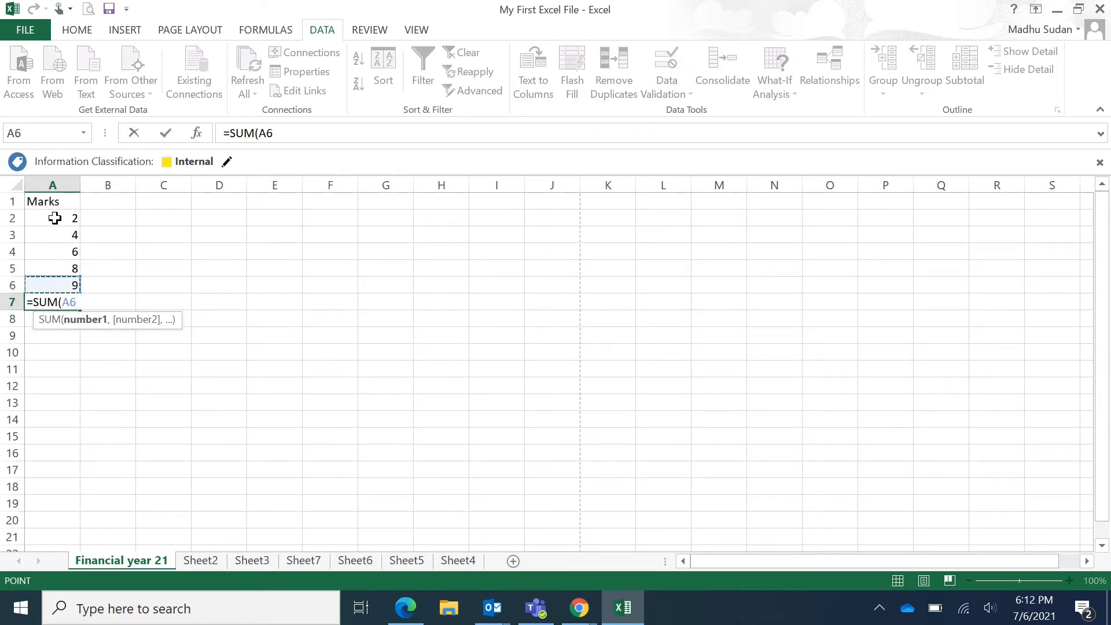
{"action": "key", "text": "shift+Up"}
{"action": "key", "text": "shift+Up"}
{"action": "key", "text": "shift+Up"}
{"action": "key", "text": "shift+Up"}
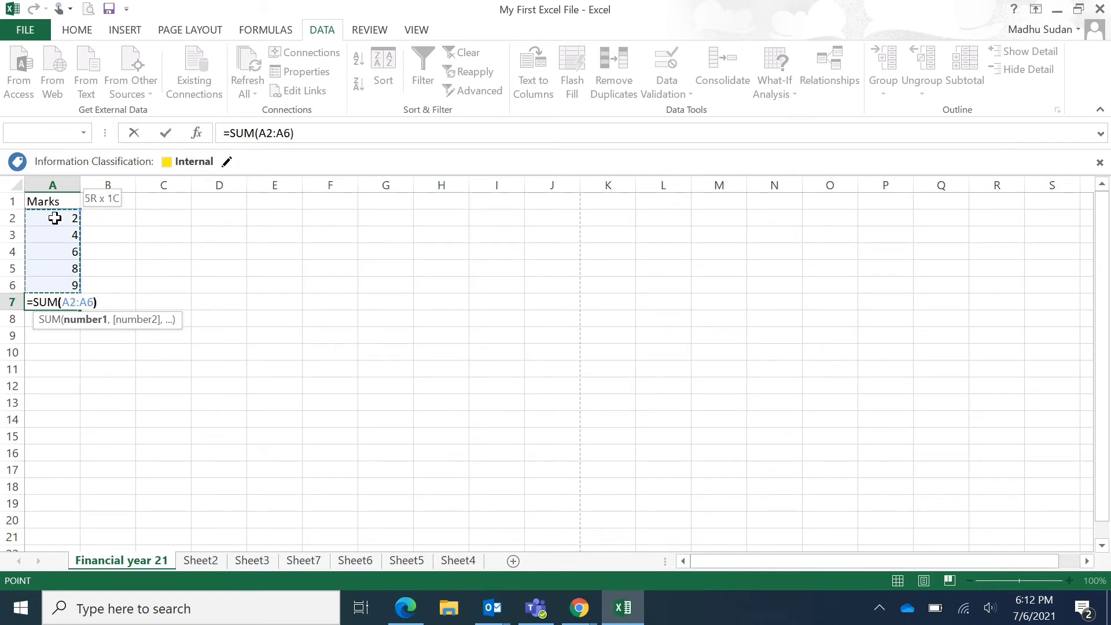
{"action": "key", "text": "Return"}
{"action": "key", "text": "Up"}
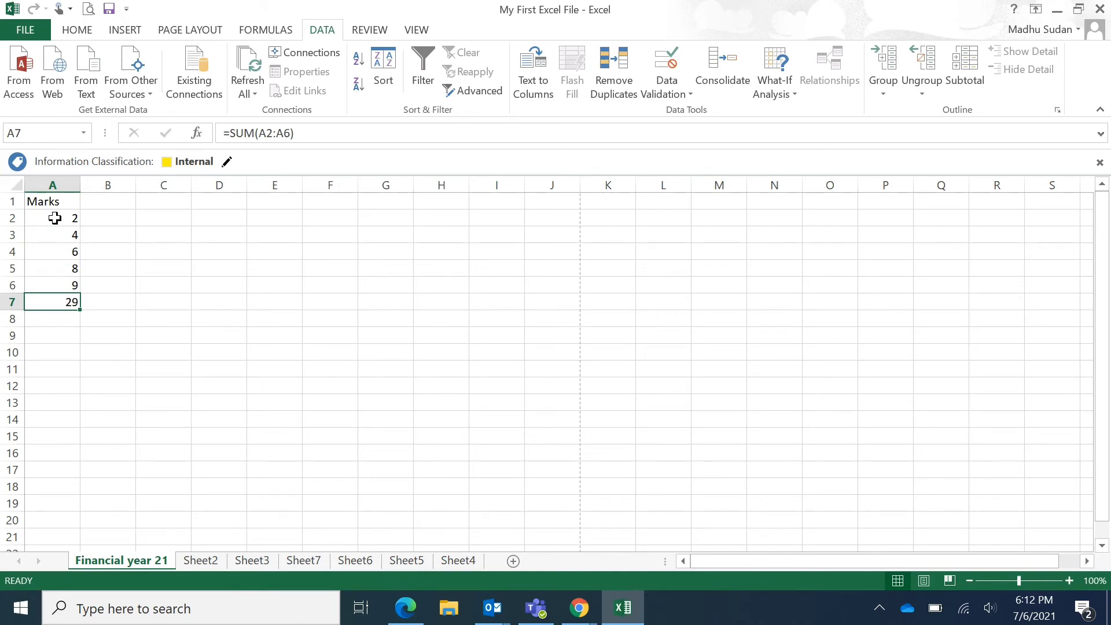
- Select the marks in A6 up to A2 and compare the status bar's sum with the formula result
{"action": "key", "text": "Up"}
{"action": "key", "text": "shift+Up"}
{"action": "key", "text": "shift+Up"}
{"action": "key", "text": "shift+Up"}
{"action": "key", "text": "shift+Up"}
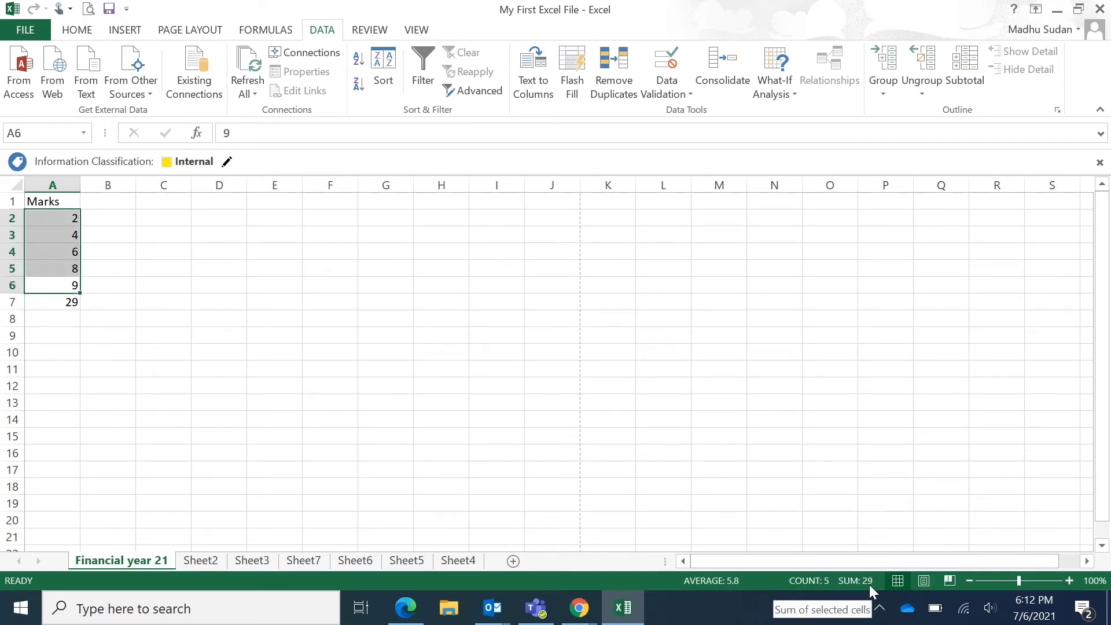
- Delete the SUM formula from cell A7
{"action": "key", "text": "Down"}
{"action": "key", "text": "Down"}
{"action": "key", "text": "Up"}
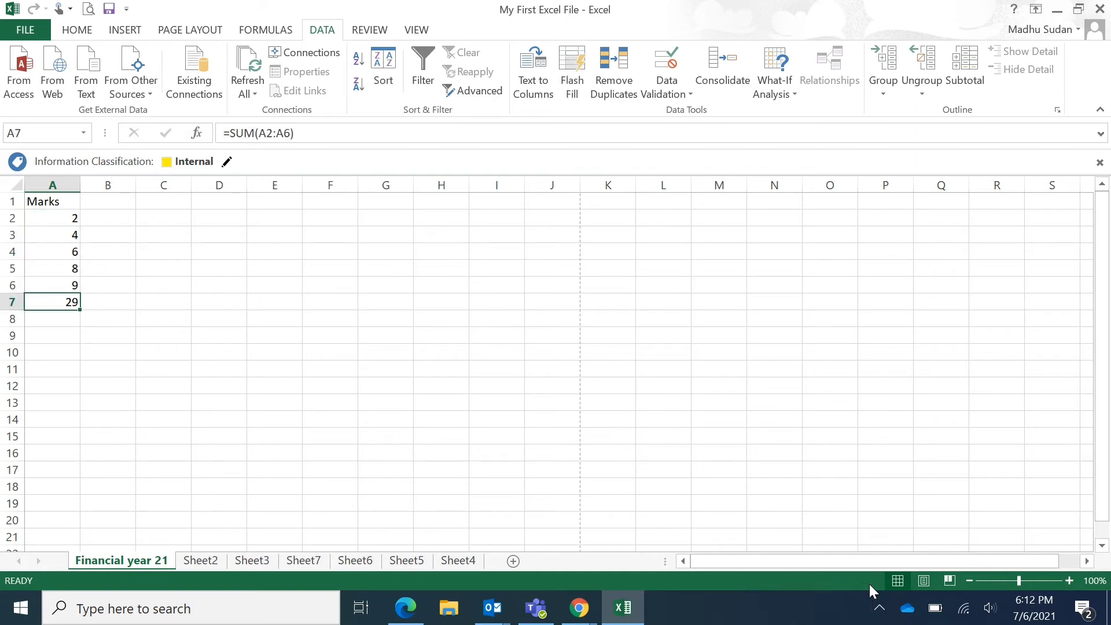
{"action": "key", "text": "F2"}
{"action": "key", "text": "Escape"}
{"action": "key", "text": "Delete"}
- Select the marks in A2:A6 and hide the Average and Sum readouts from the status bar
{"action": "key", "text": "Up"}
{"action": "key", "text": "ctrl+Up"}
{"action": "key", "text": "Down"}
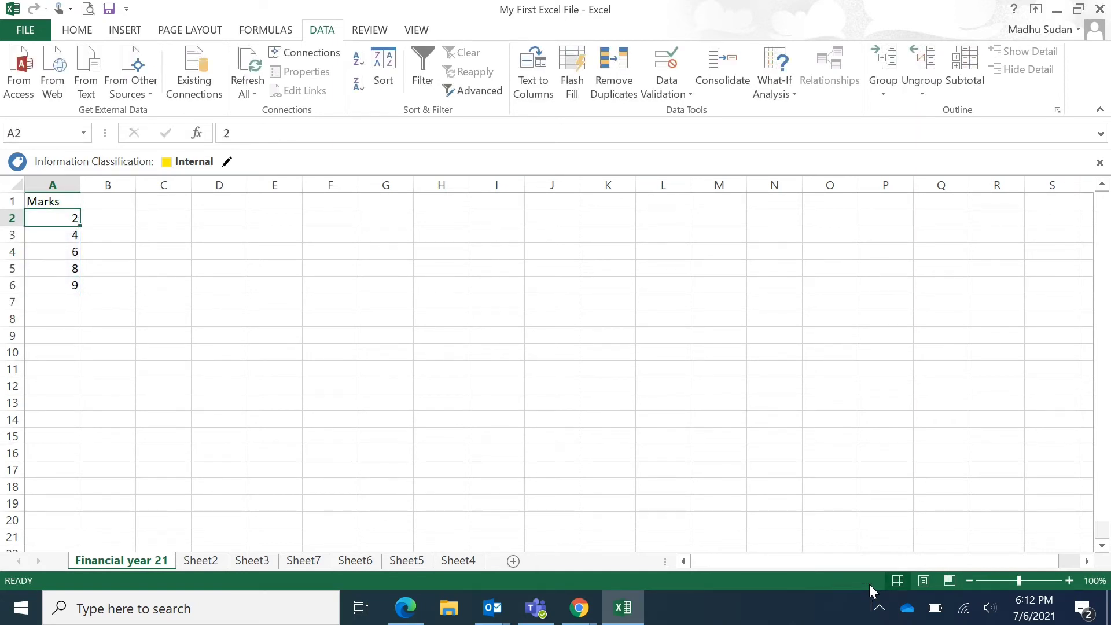
{"action": "key", "text": "ctrl+shift+Down"}
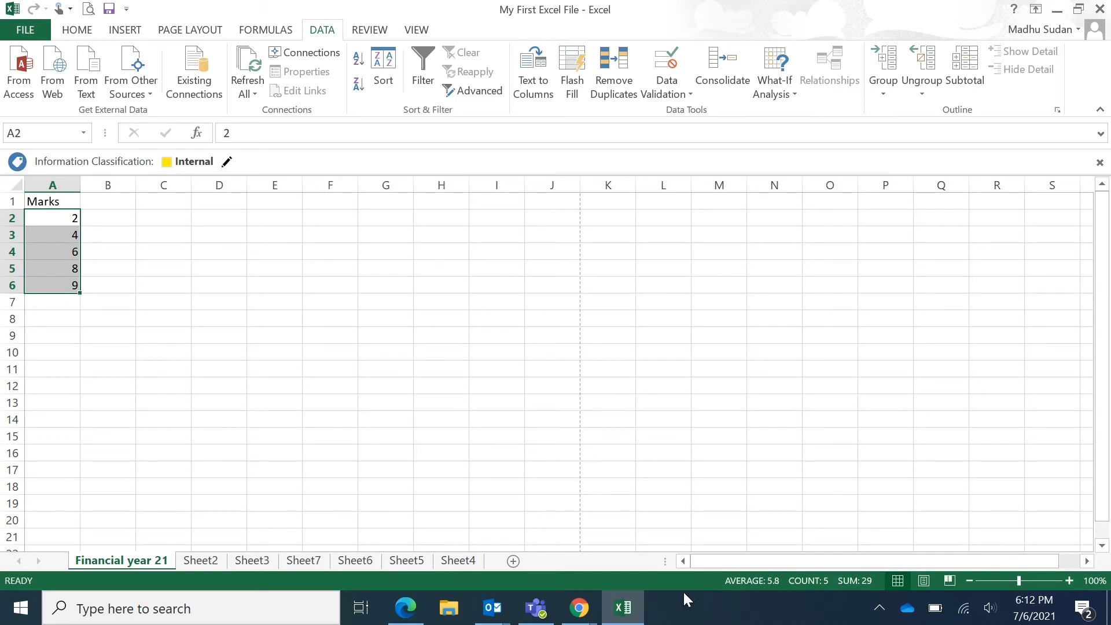
{"action": "right_click", "coordinate": [710, 576]}
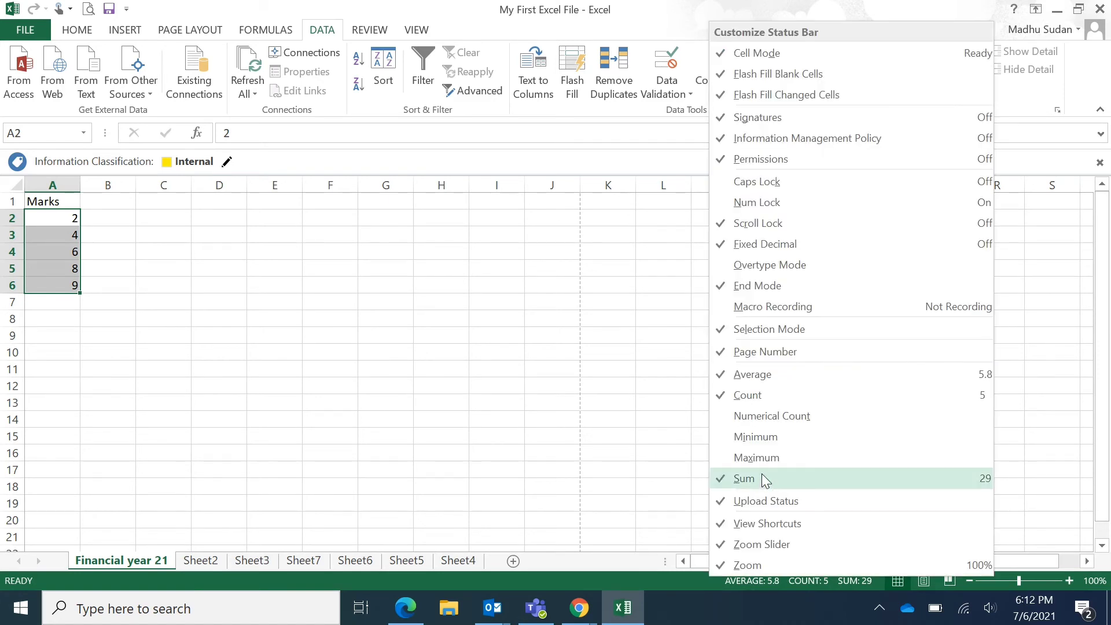
{"action": "left_click", "coordinate": [818, 374]}
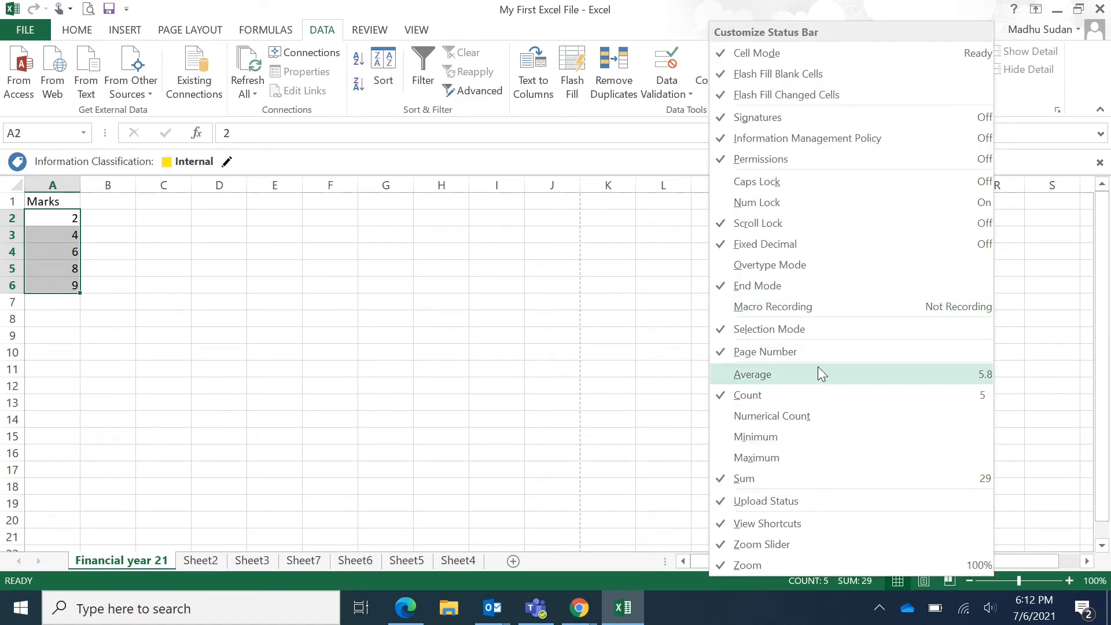
{"action": "left_click", "coordinate": [672, 580]}
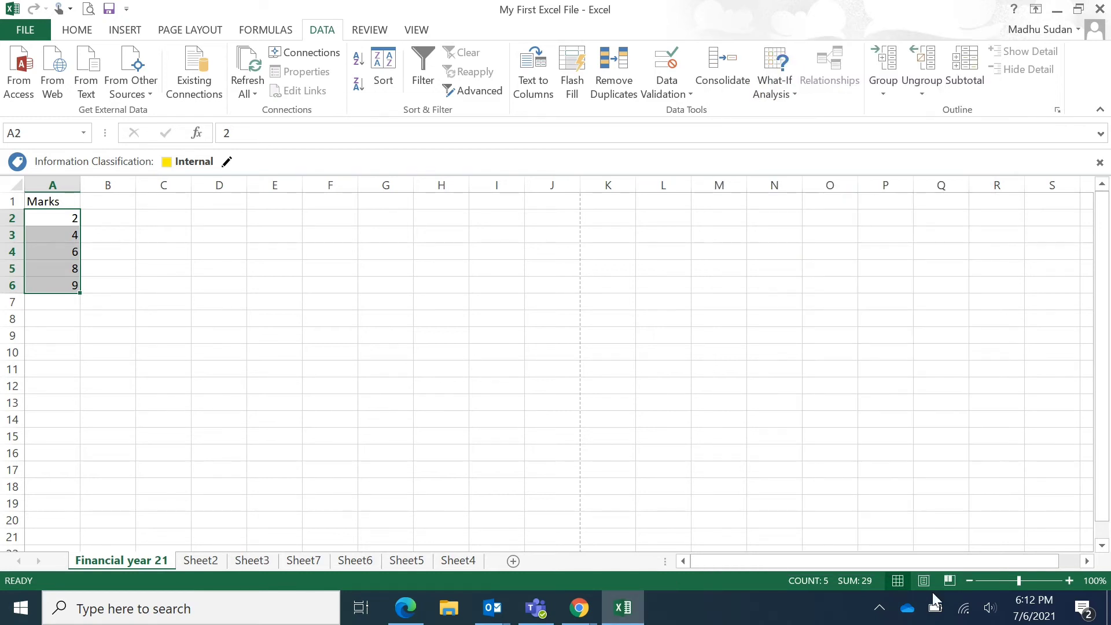
{"action": "right_click", "coordinate": [746, 583]}
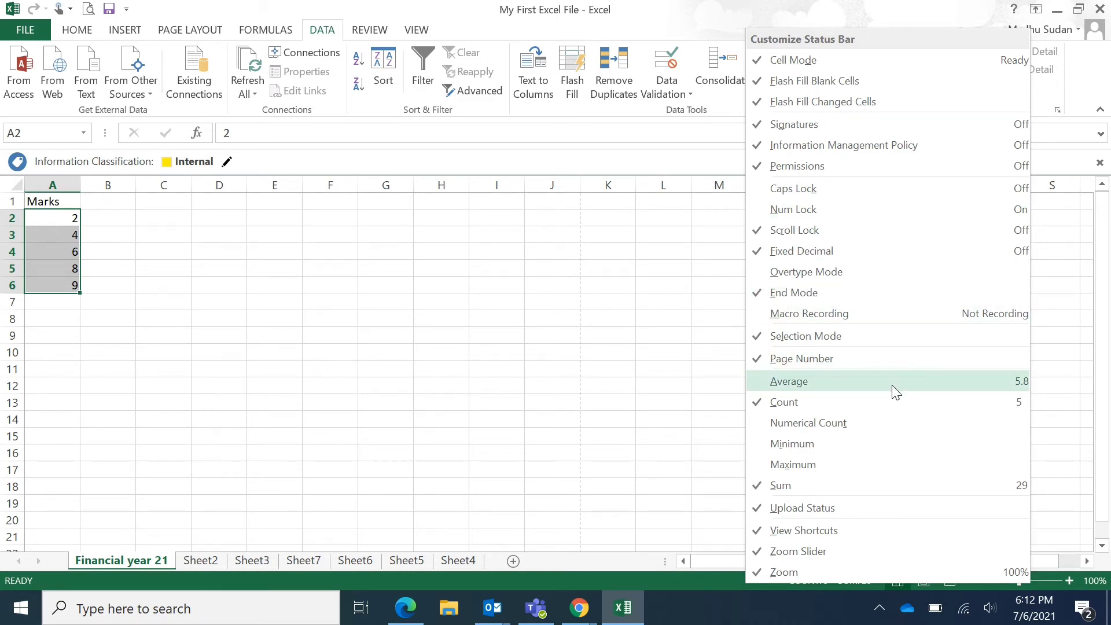
{"action": "left_click", "coordinate": [899, 495]}
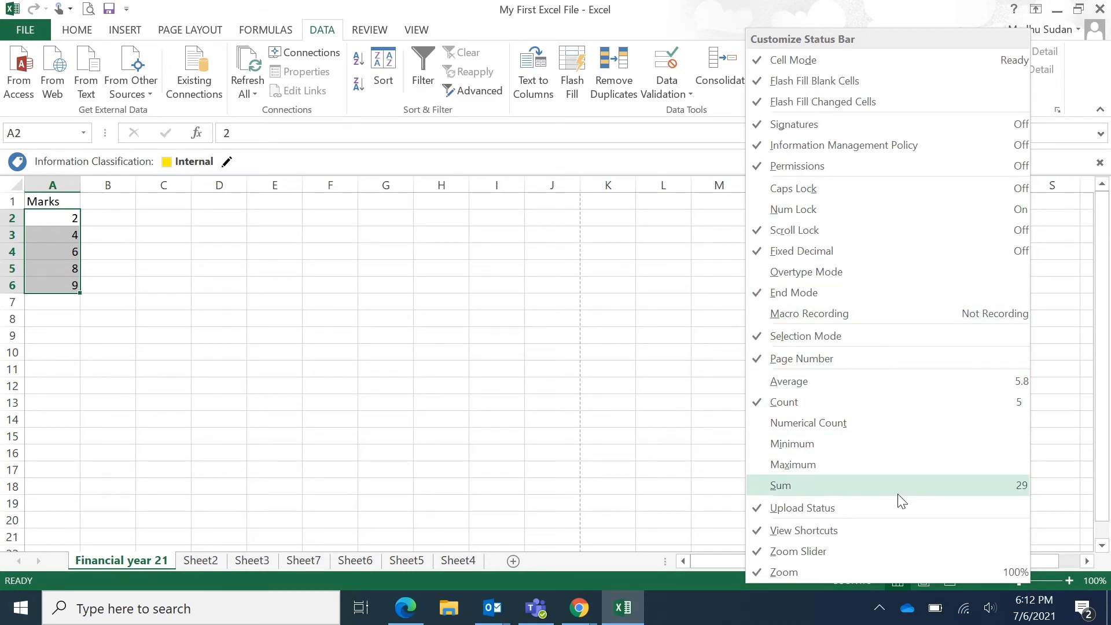
{"action": "left_click", "coordinate": [687, 579]}
- Reselect the marks in A2:A6 and turn the Sum and Average readouts back on in the status bar
{"action": "key", "text": "Up"}
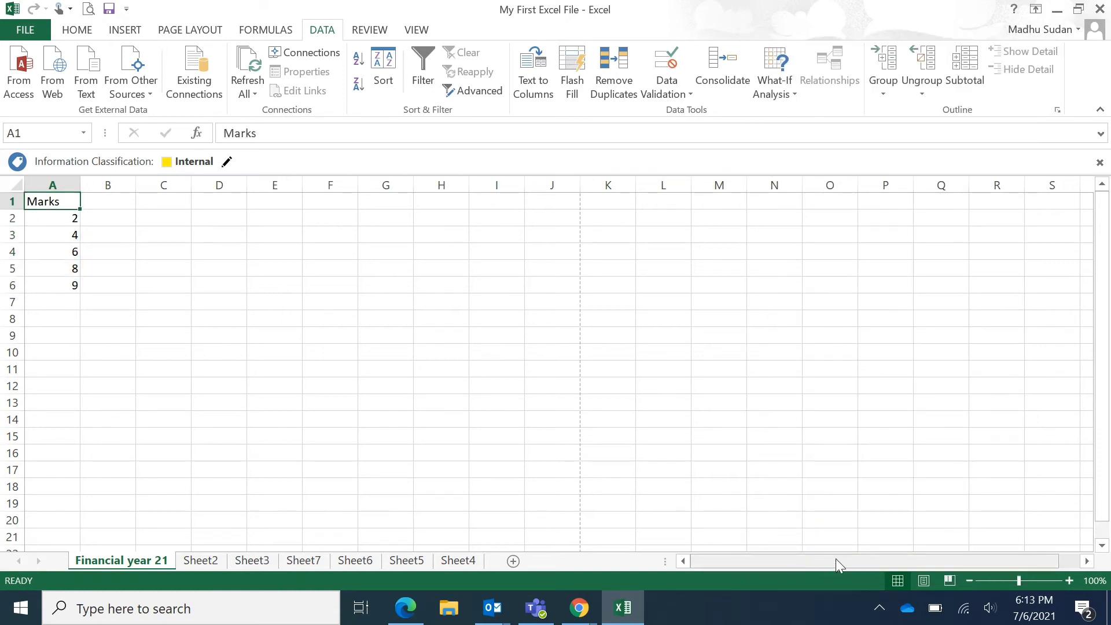
{"action": "key", "text": "Down"}
{"action": "key", "text": "ctrl+shift+Down"}
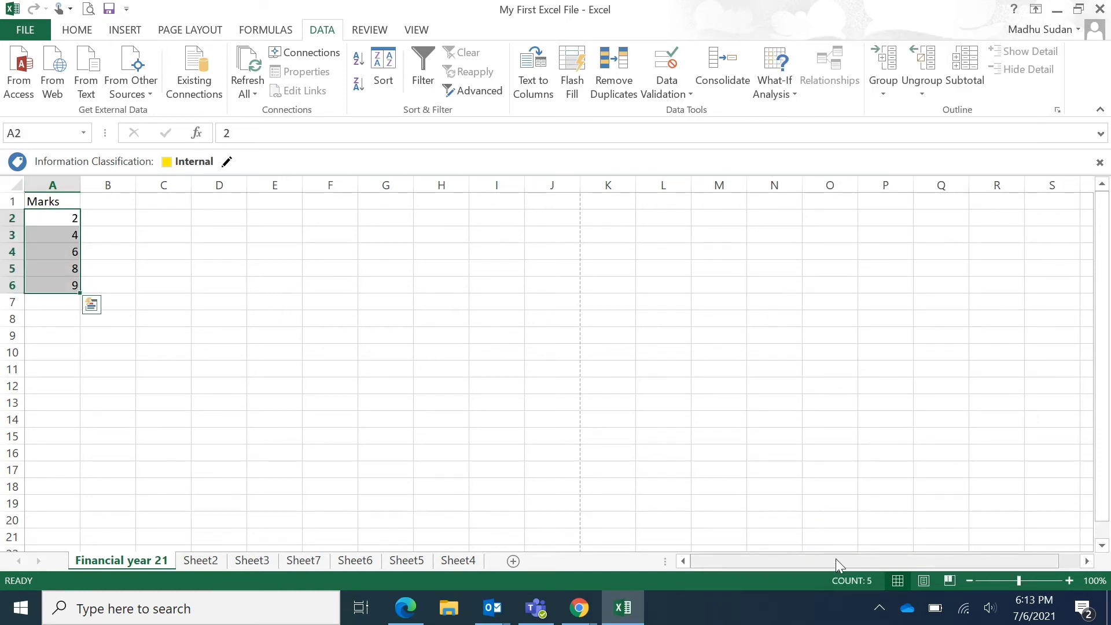
{"action": "right_click", "coordinate": [818, 585]}
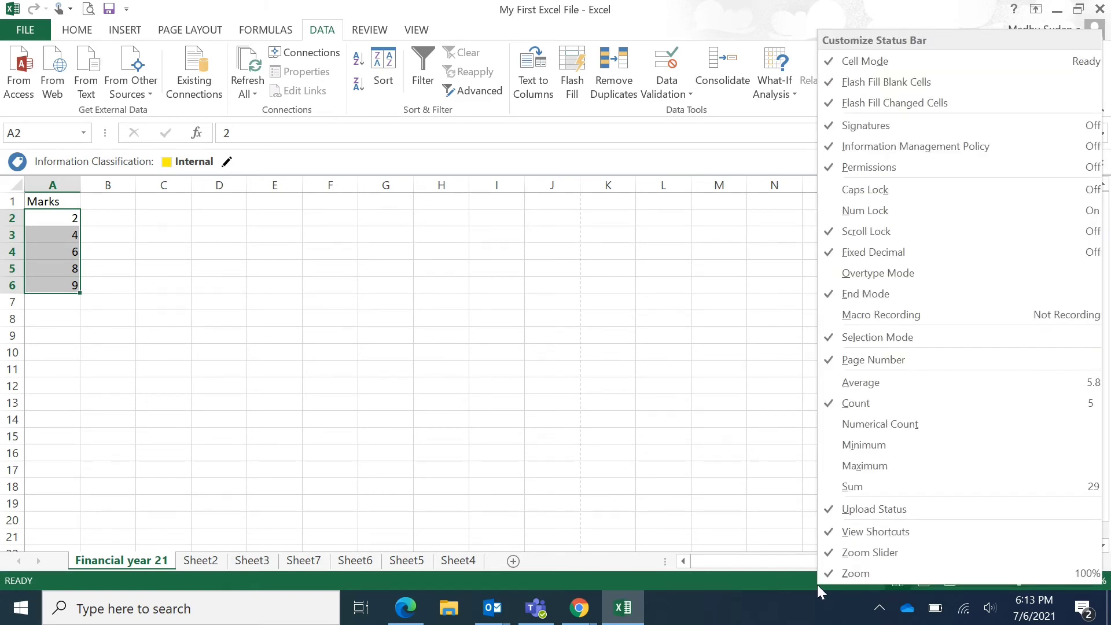
{"action": "left_click", "coordinate": [881, 486]}
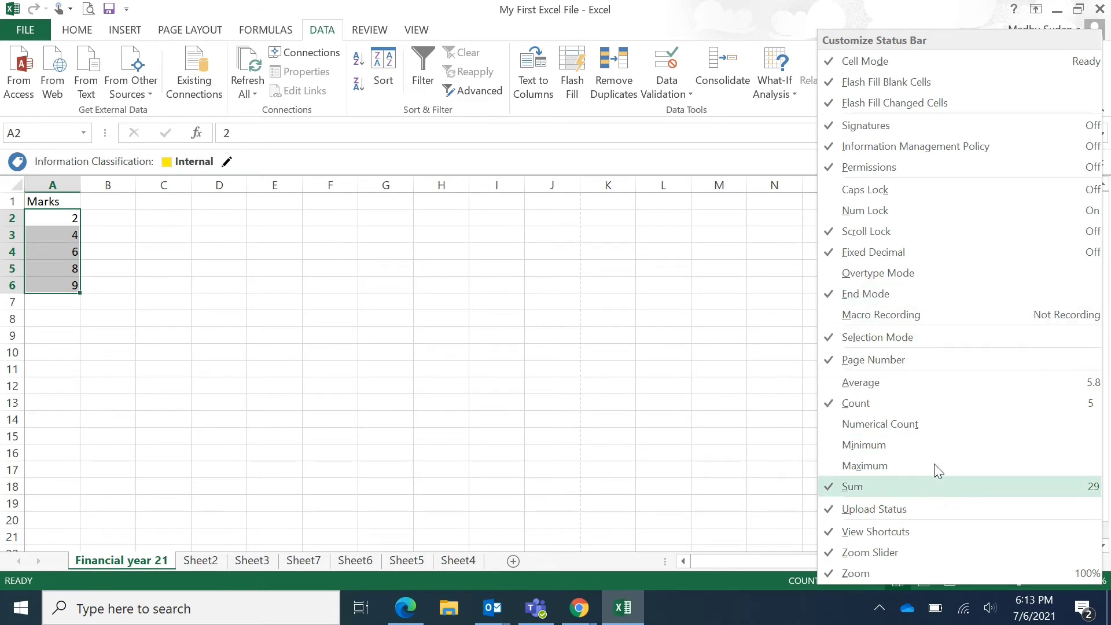
{"action": "left_click", "coordinate": [923, 386]}
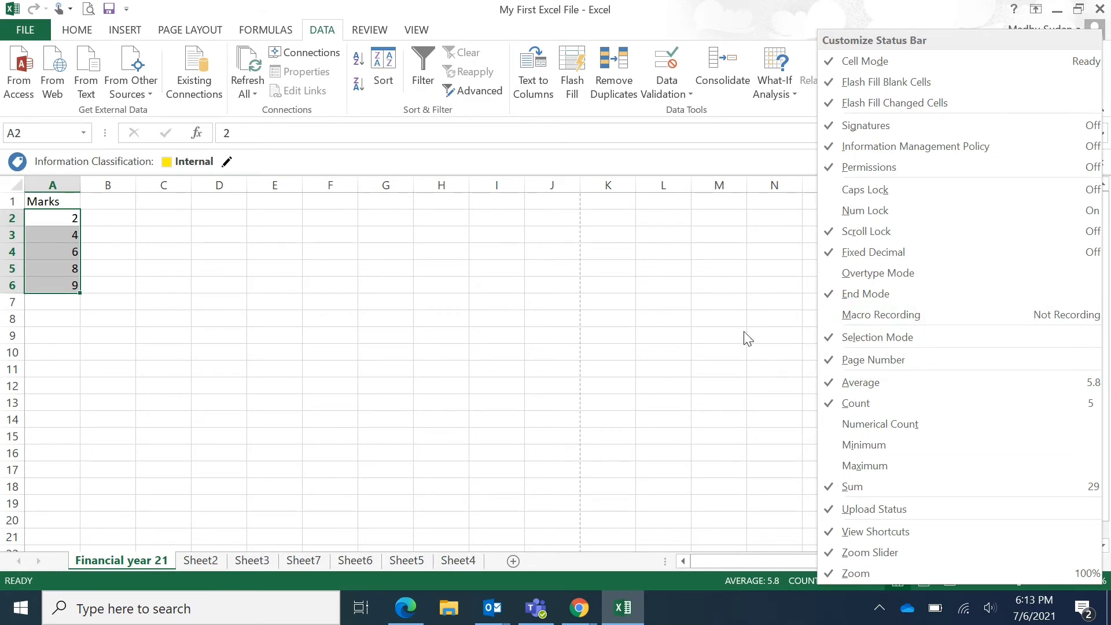
{"action": "left_click", "coordinate": [740, 346]}
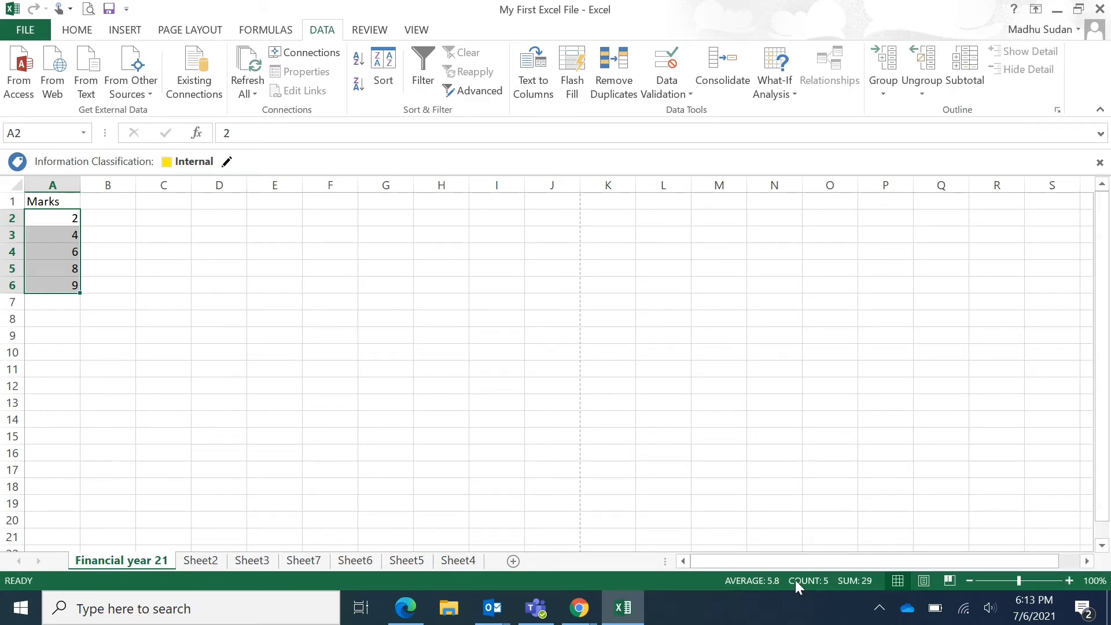
{"action": "right_click", "coordinate": [696, 579]}
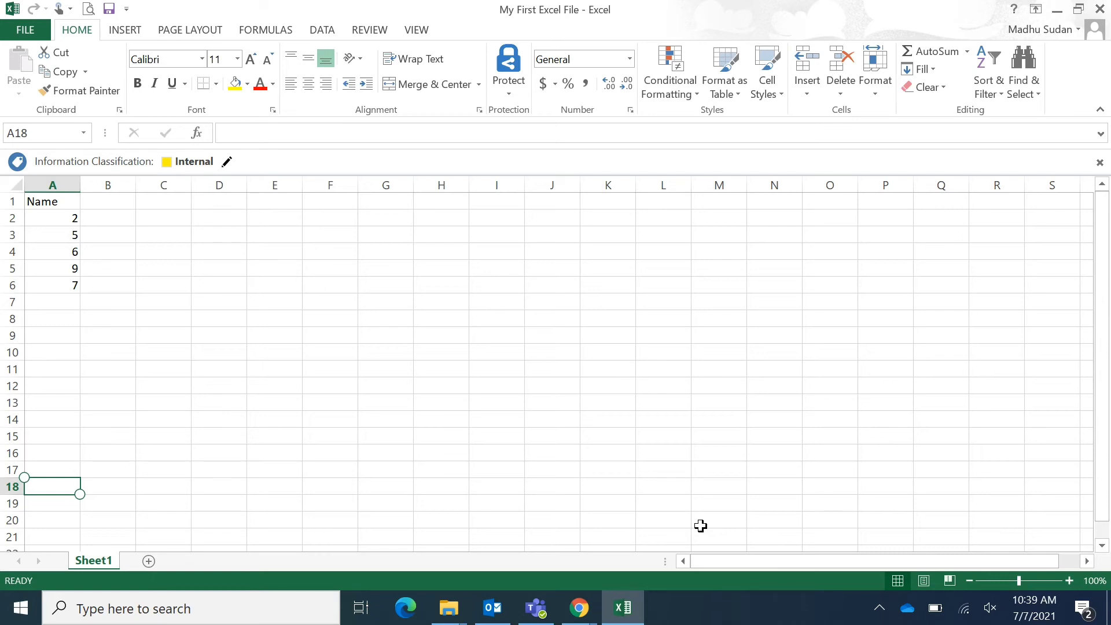
- View the sheet in Page Break Preview, then switch it to Page Layout view
{"action": "left_click", "coordinate": [950, 580]}
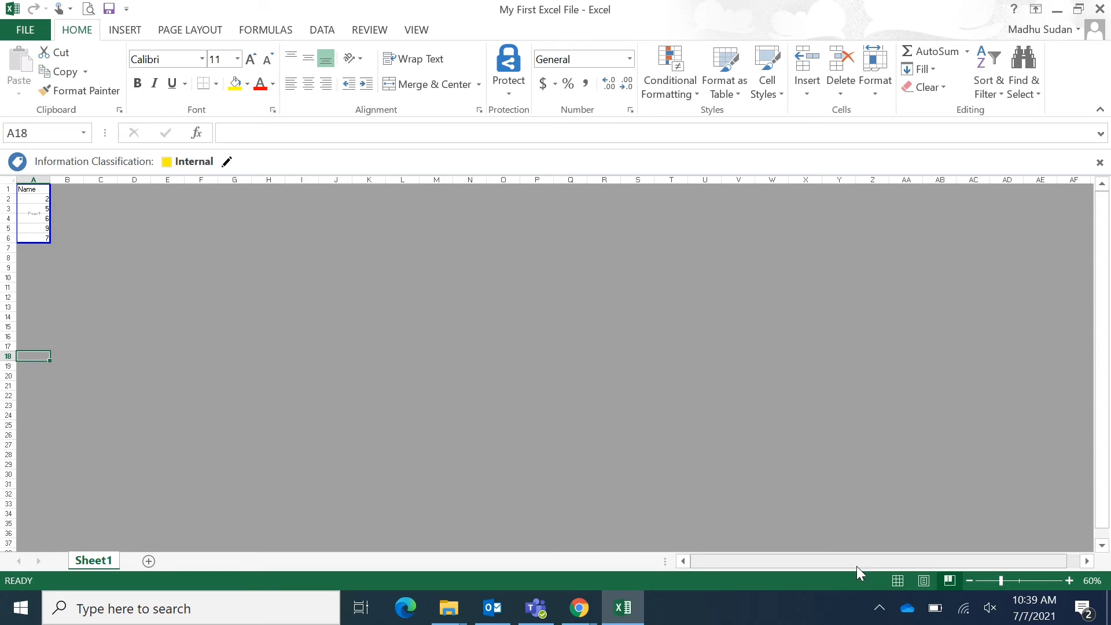
{"action": "left_click", "coordinate": [927, 582]}
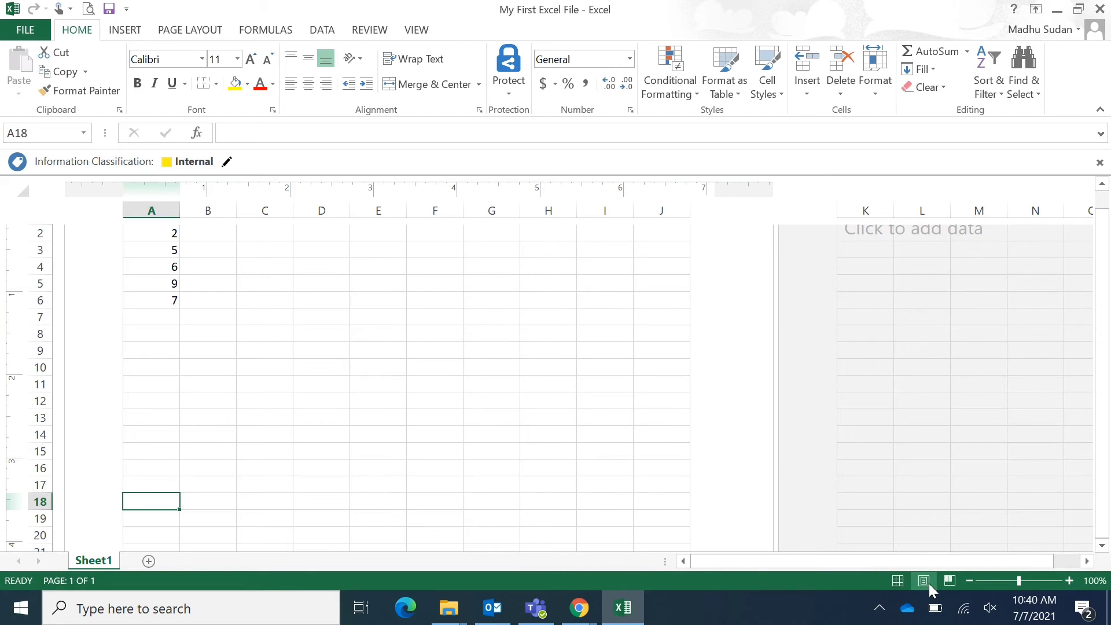
- Switch the sheet through Normal, Page Layout and Page Break Preview, ending in Normal view
{"action": "left_click", "coordinate": [898, 581]}
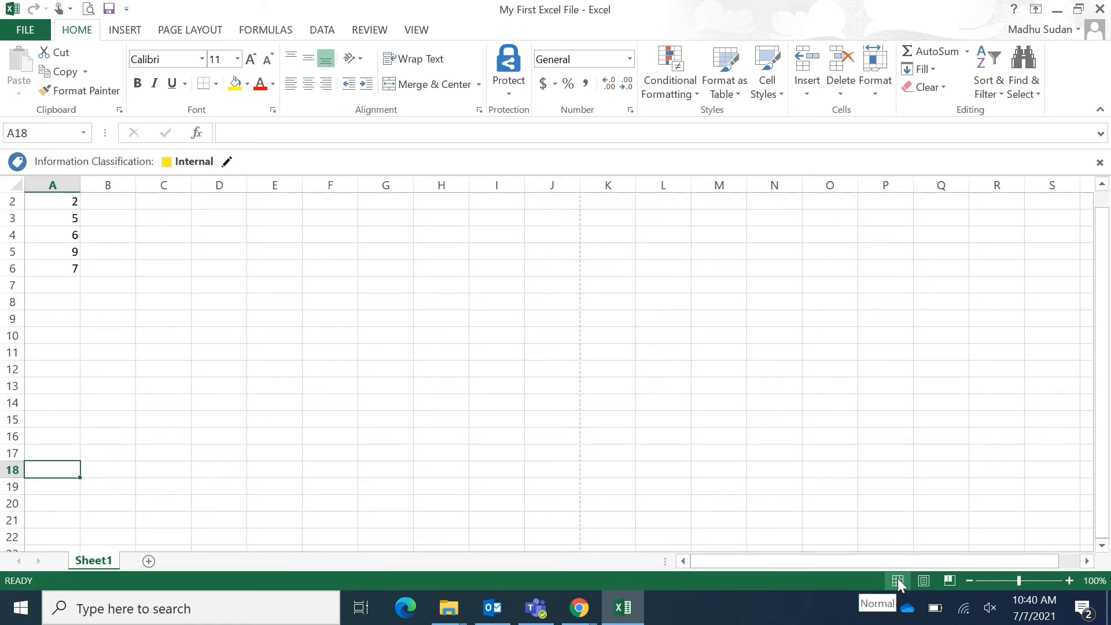
{"action": "left_click", "coordinate": [924, 581]}
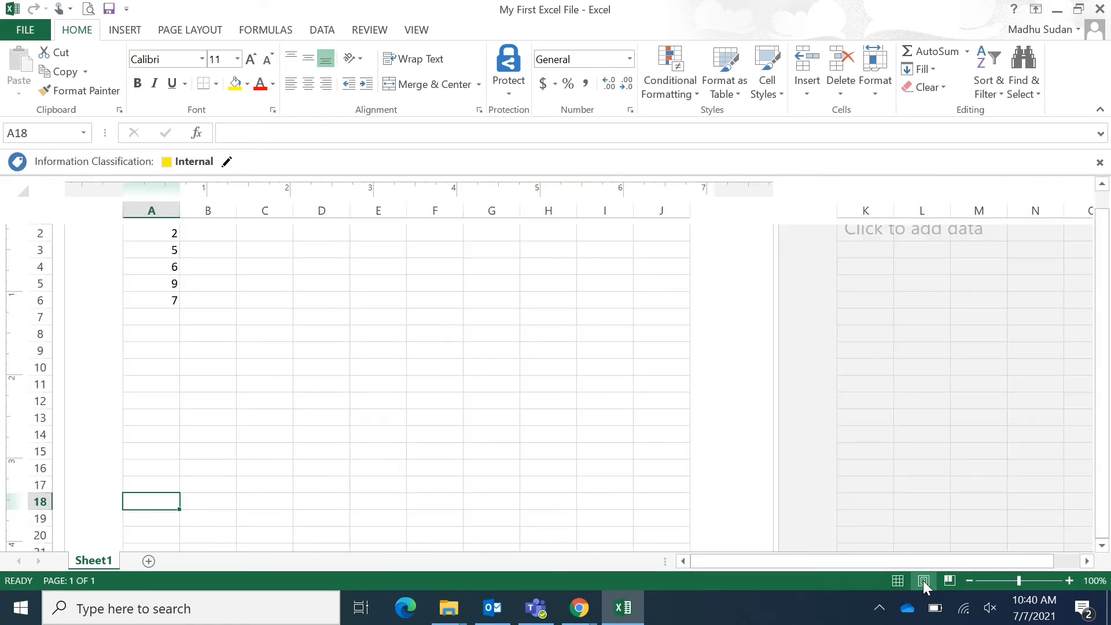
{"action": "left_click", "coordinate": [952, 579]}
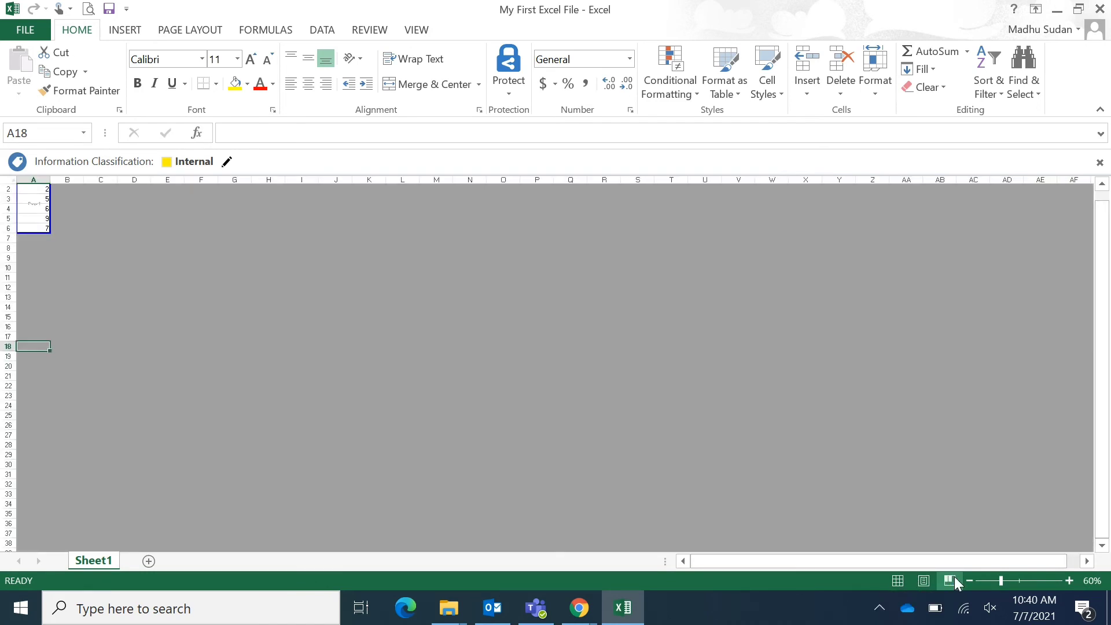
{"action": "left_click", "coordinate": [899, 581]}
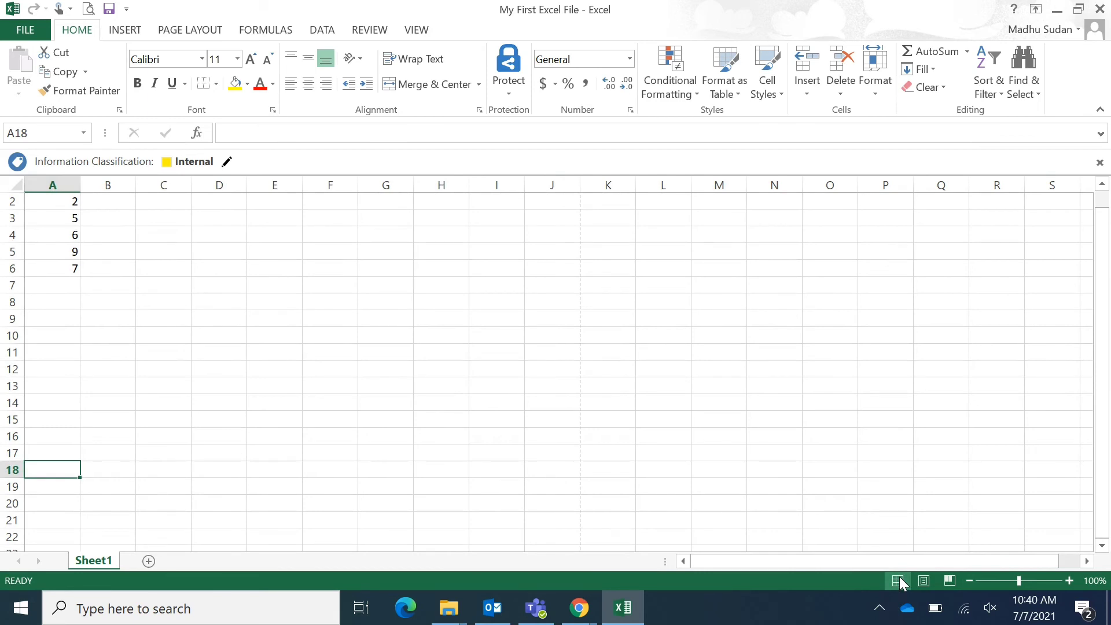
- Move the active cell from A18 up to A1
{"action": "key", "text": "Up"}
{"action": "key", "text": "Up"}
{"action": "key", "text": "Up"}
{"action": "key", "text": "Up"}
{"action": "key", "text": "Up"}
{"action": "key", "text": "Up"}
{"action": "key", "text": "Up"}
{"action": "key", "text": "Up"}
{"action": "key", "text": "Up"}
{"action": "key", "text": "Up"}
{"action": "key", "text": "Up"}
{"action": "key", "text": "Up"}
{"action": "key", "text": "Up"}
{"action": "key", "text": "Up"}
{"action": "key", "text": "Up"}
{"action": "key", "text": "Up"}
{"action": "key", "text": "Up"}
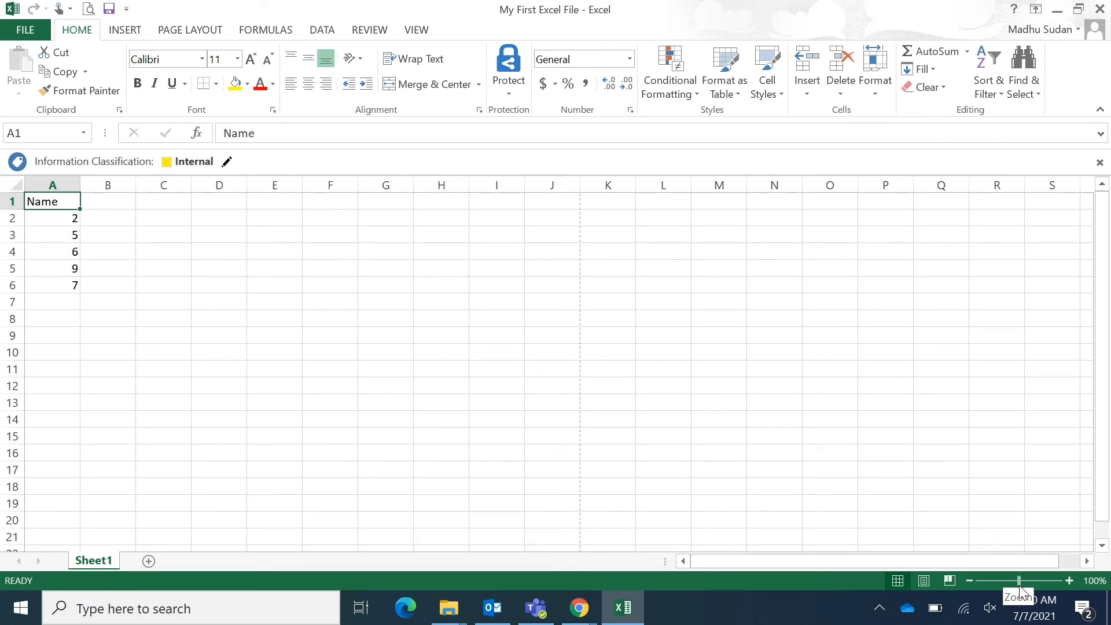
- Zoom the worksheet out to 80% and bring it back to 100%
{"action": "mouse_move", "coordinate": [1018, 585]}
{"action": "left_mouse_down"}
{"action": "mouse_move", "coordinate": [1037, 586]}
{"action": "mouse_move", "coordinate": [1011, 593]}
{"action": "left_mouse_up"}
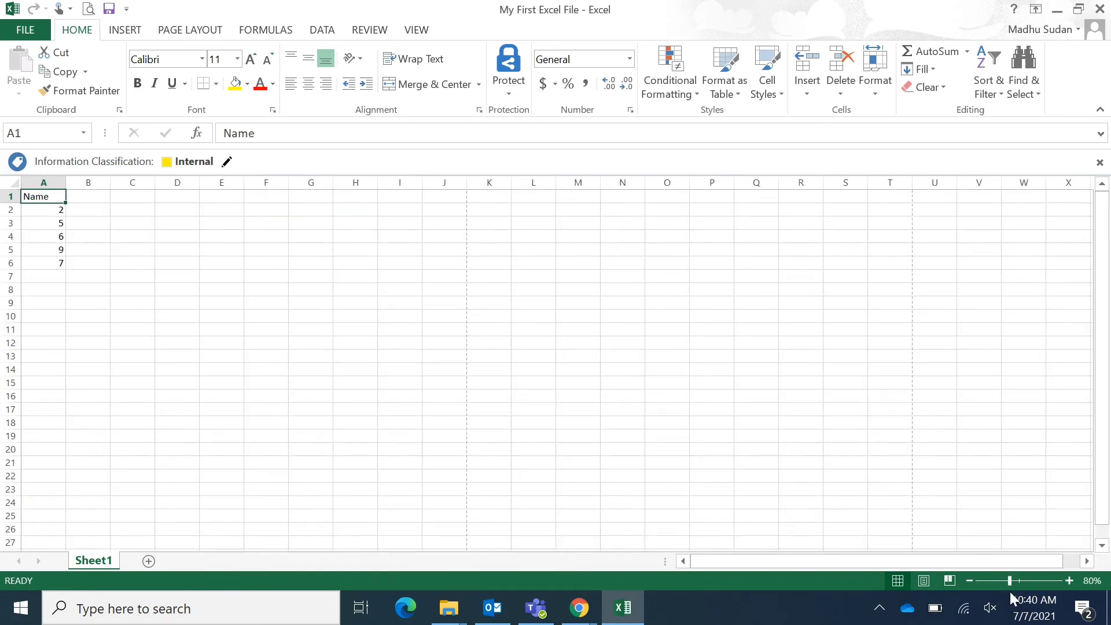
{"action": "left_click", "coordinate": [1068, 580]}
{"action": "left_click", "coordinate": [1068, 580]}
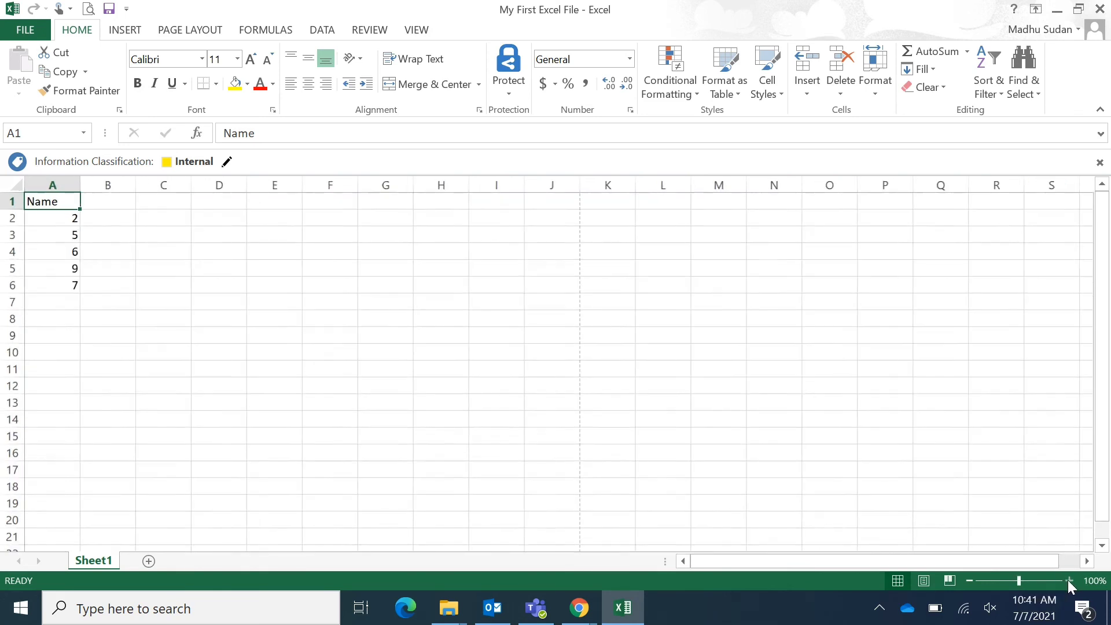
- Zoom the worksheet in to 150% and step it back down to 100%
{"action": "left_click", "coordinate": [1068, 580]}
{"action": "left_click", "coordinate": [1068, 580]}
{"action": "left_click", "coordinate": [1069, 580]}
{"action": "left_click", "coordinate": [1068, 580]}
{"action": "left_click", "coordinate": [1068, 580]}
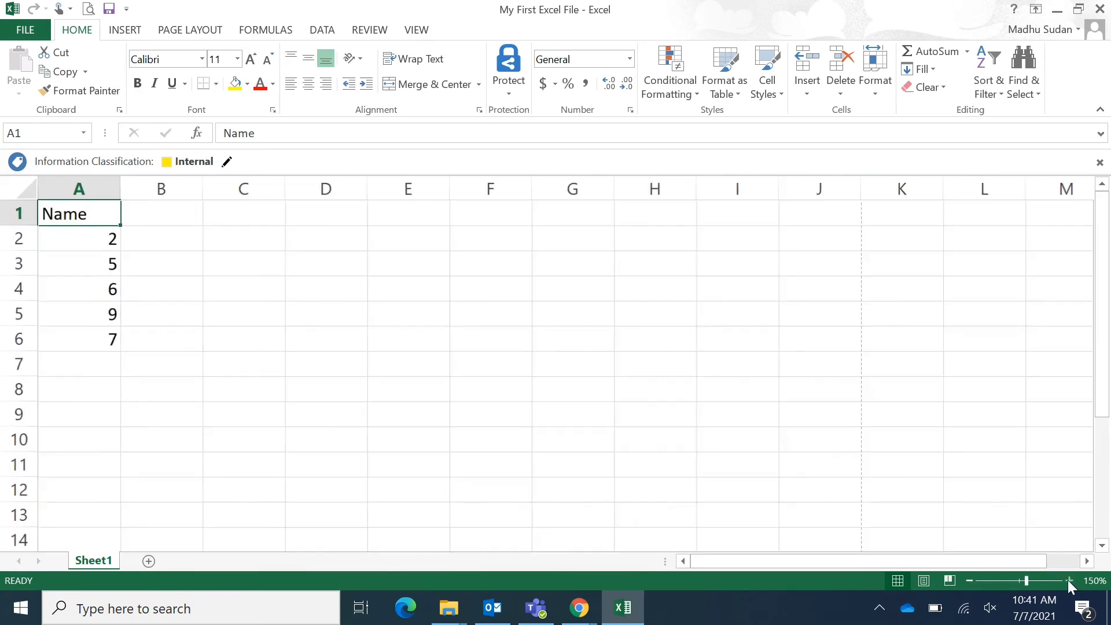
{"action": "left_click", "coordinate": [971, 580]}
{"action": "left_click", "coordinate": [971, 580]}
{"action": "left_click", "coordinate": [971, 580]}
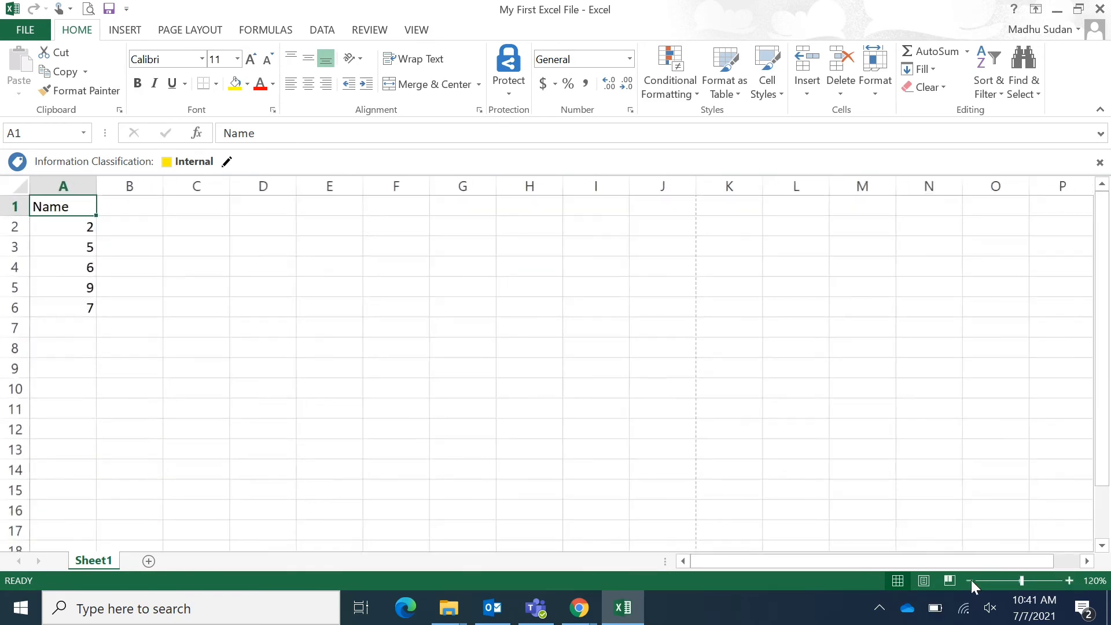
{"action": "left_click", "coordinate": [972, 580]}
{"action": "left_click", "coordinate": [971, 580]}
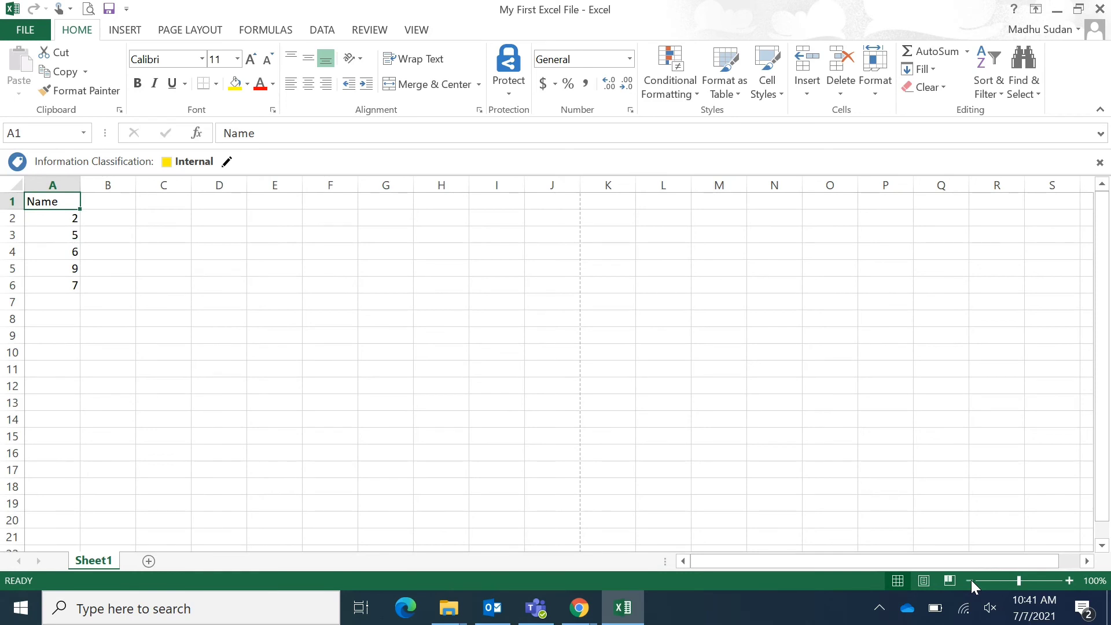
- Set the worksheet magnification to the 200% preset
{"action": "left_click", "coordinate": [1100, 582]}
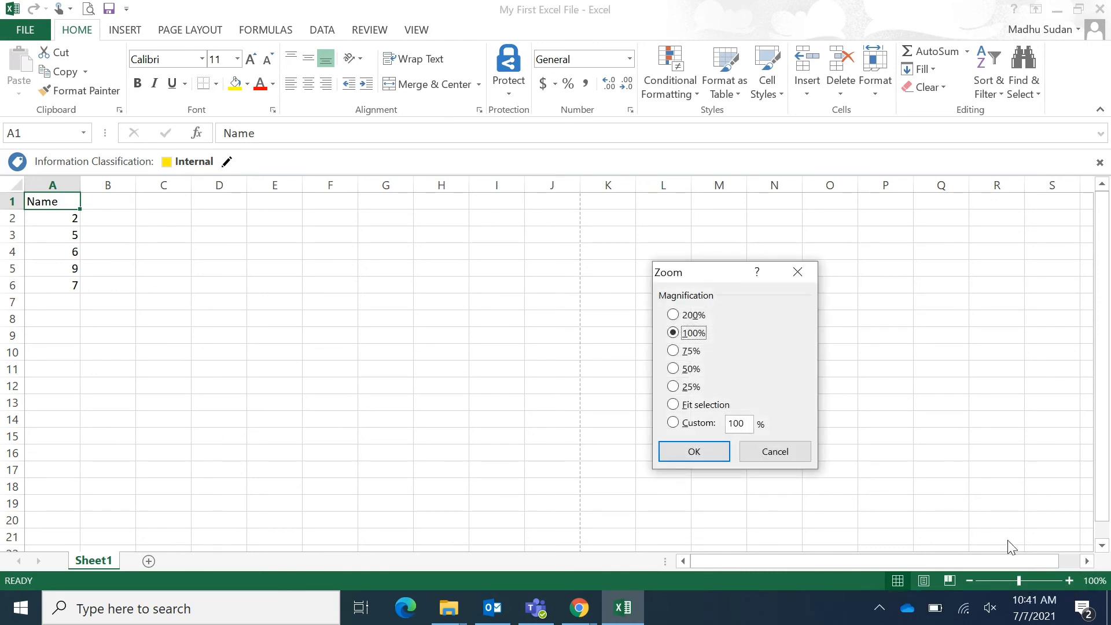
{"action": "left_click", "coordinate": [699, 318]}
{"action": "left_click", "coordinate": [701, 457]}
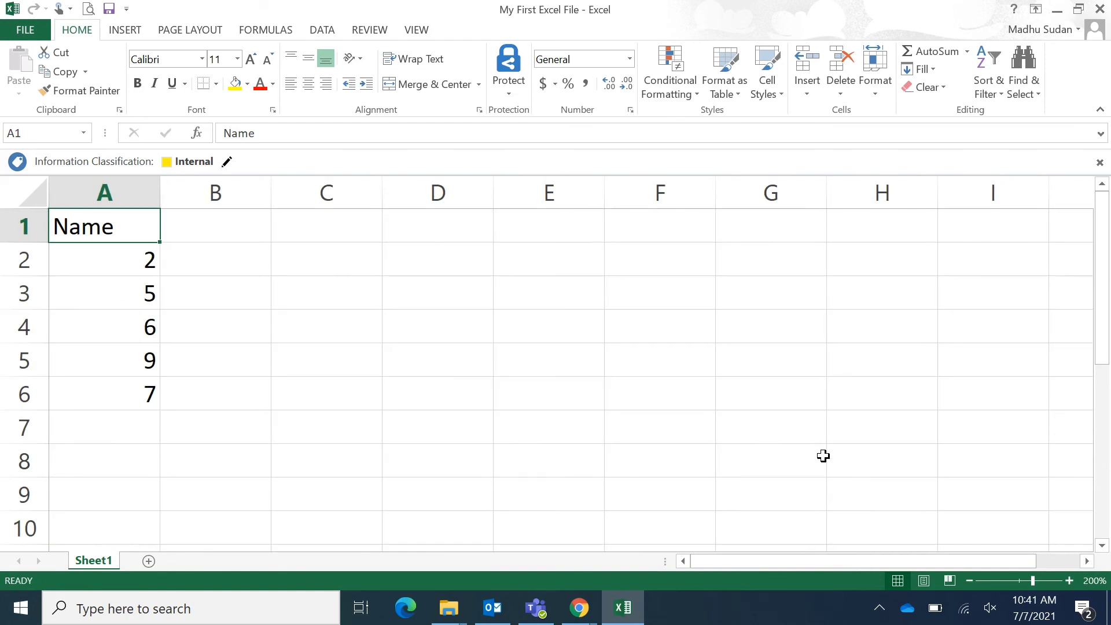
- Try the smaller magnification presets, 50% and 25%, and apply 75% to the worksheet
{"action": "left_click", "coordinate": [1093, 582]}
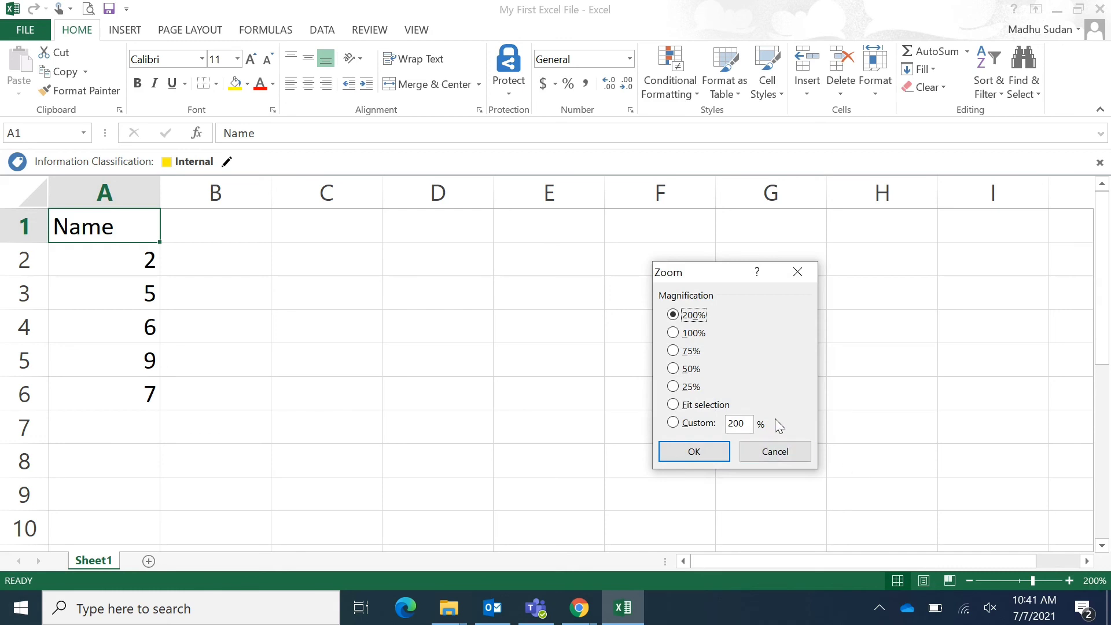
{"action": "left_click", "coordinate": [690, 352]}
{"action": "left_click", "coordinate": [693, 370]}
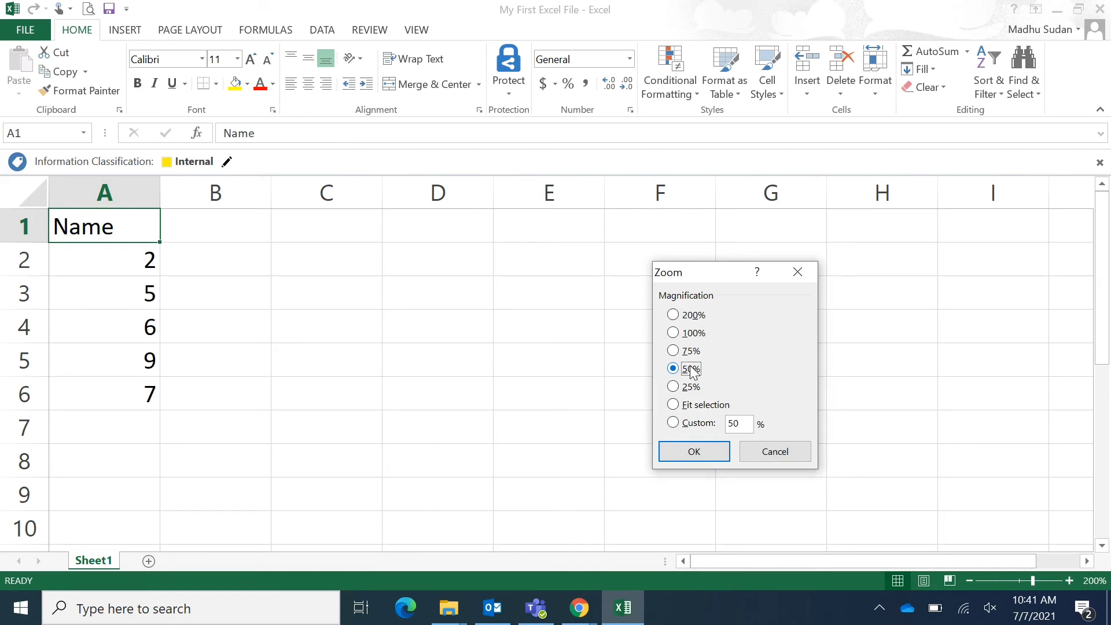
{"action": "left_click", "coordinate": [696, 397]}
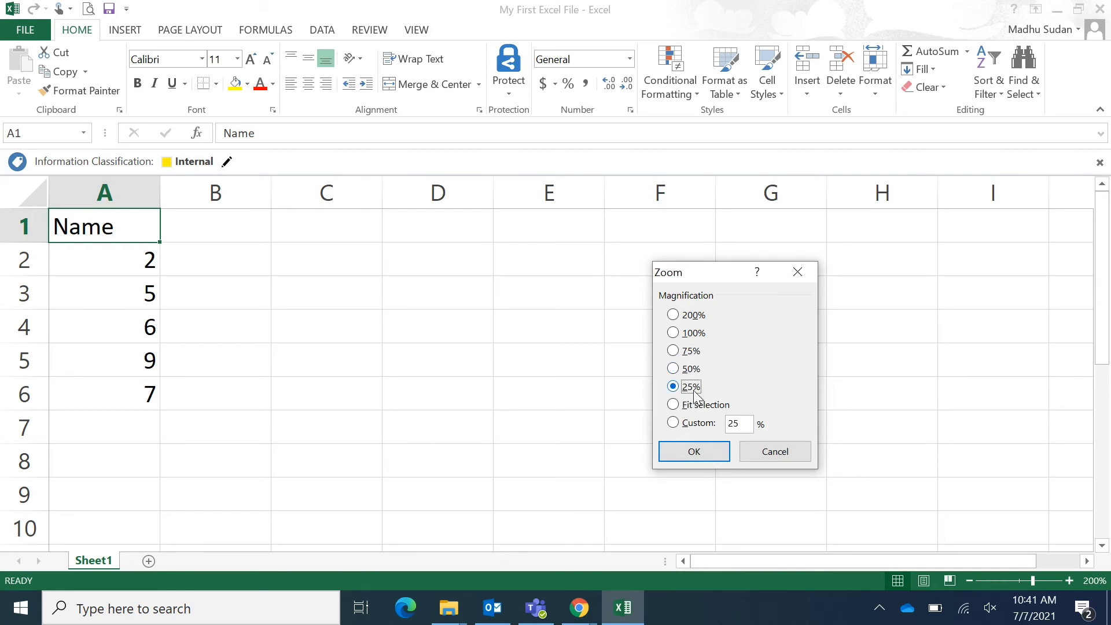
{"action": "left_click", "coordinate": [690, 353]}
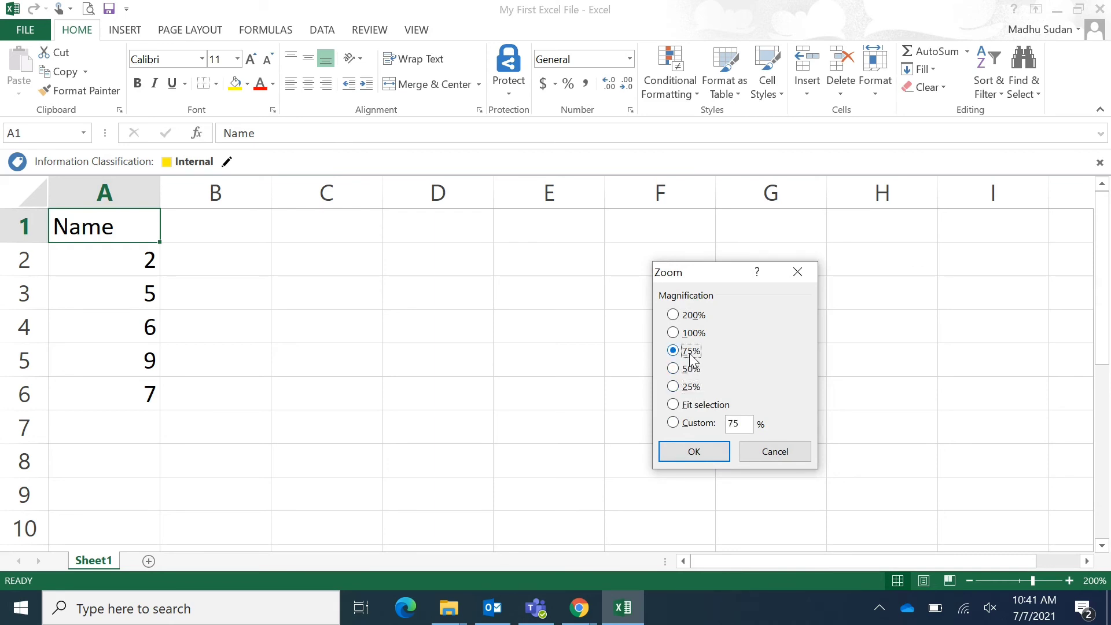
{"action": "left_click", "coordinate": [699, 451]}
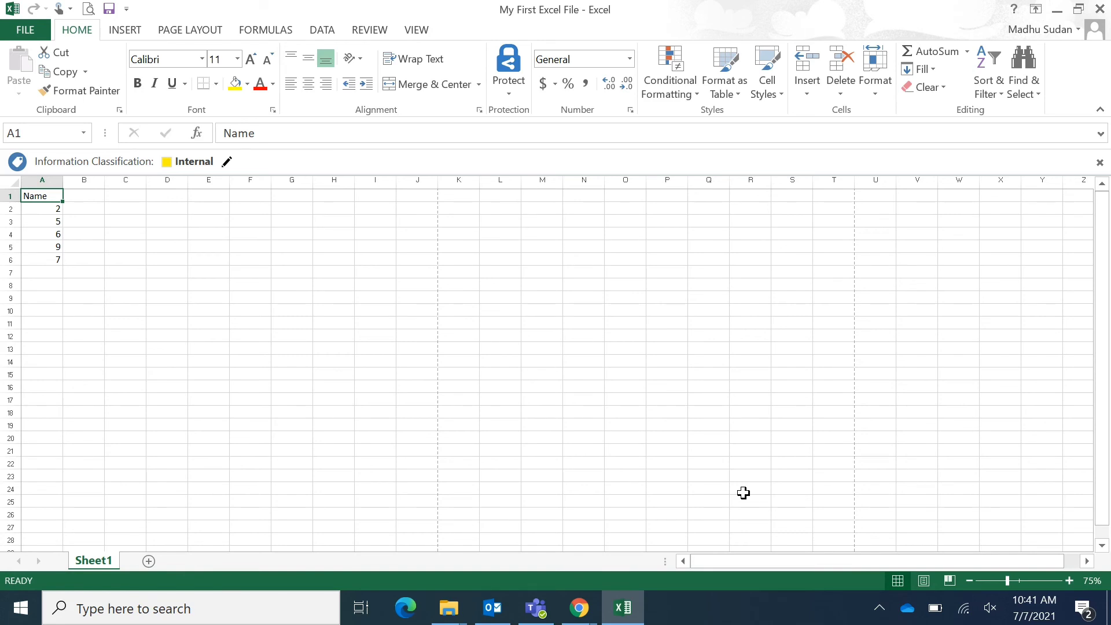
- Apply a custom magnification of 77% to the worksheet
{"action": "left_click", "coordinate": [1082, 585]}
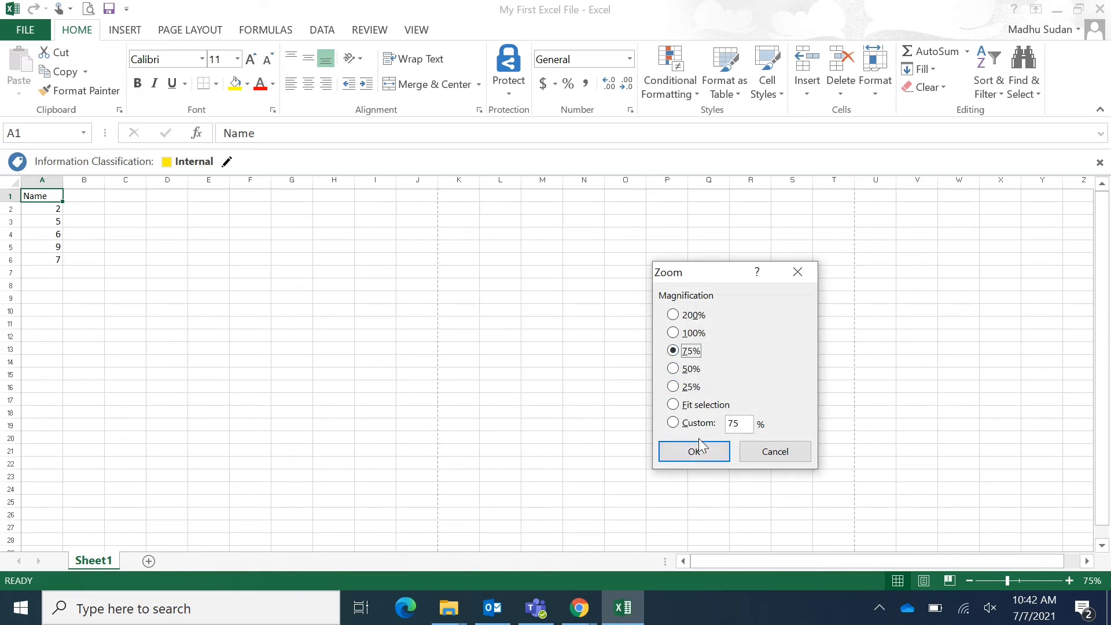
{"action": "left_click", "coordinate": [706, 425]}
{"action": "left_click", "coordinate": [698, 457]}
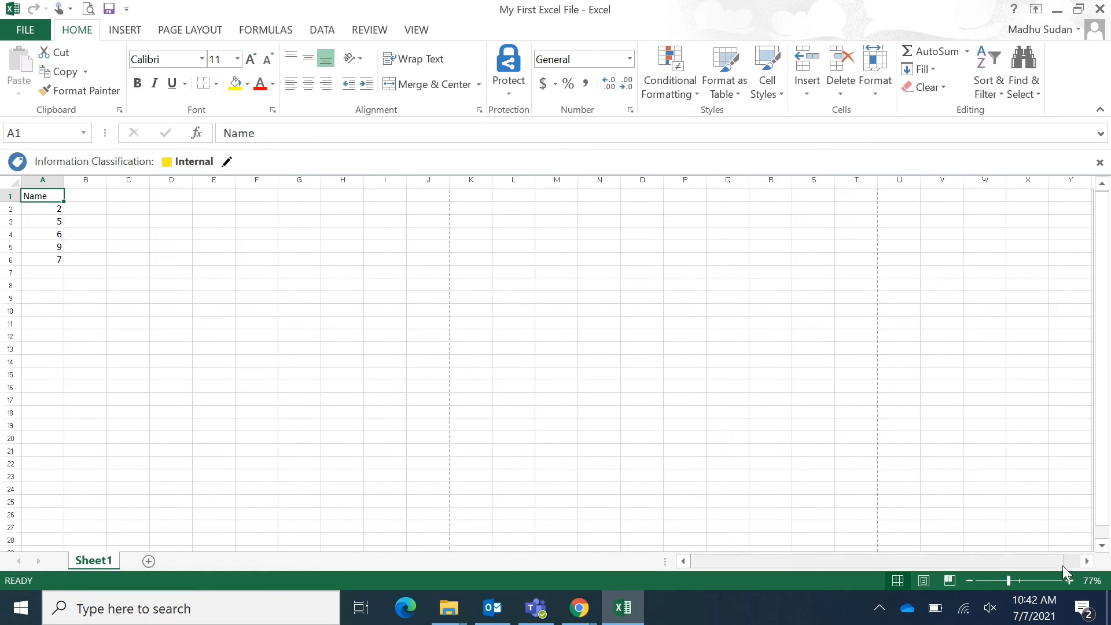
- Change the worksheet's custom magnification to 125%
{"action": "left_click", "coordinate": [1091, 582]}
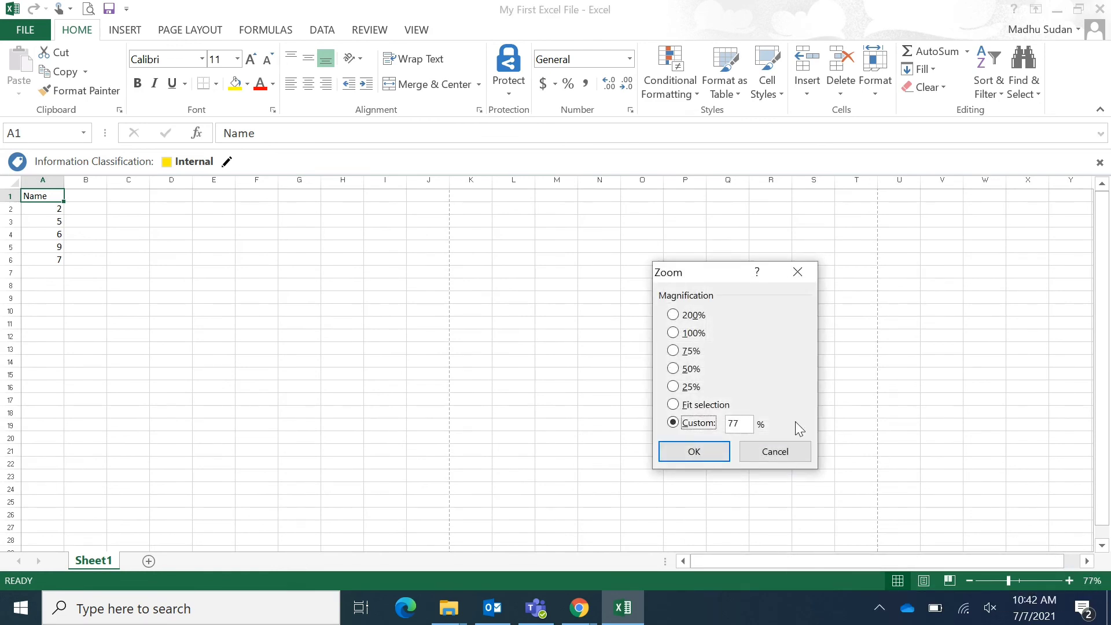
{"action": "left_click", "coordinate": [748, 423]}
{"action": "key", "text": "BackSpace"}
{"action": "key", "text": "BackSpace"}
{"action": "type", "text": "125"}
{"action": "left_click", "coordinate": [695, 452]}
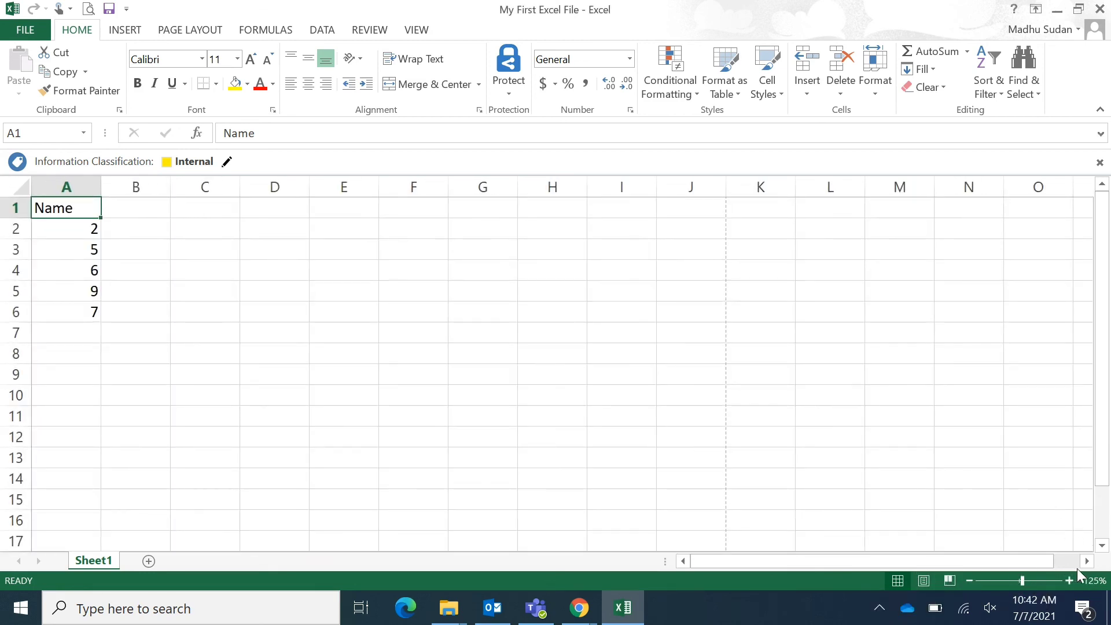
- Return the worksheet magnification to the 100% preset
{"action": "left_click", "coordinate": [1088, 580]}
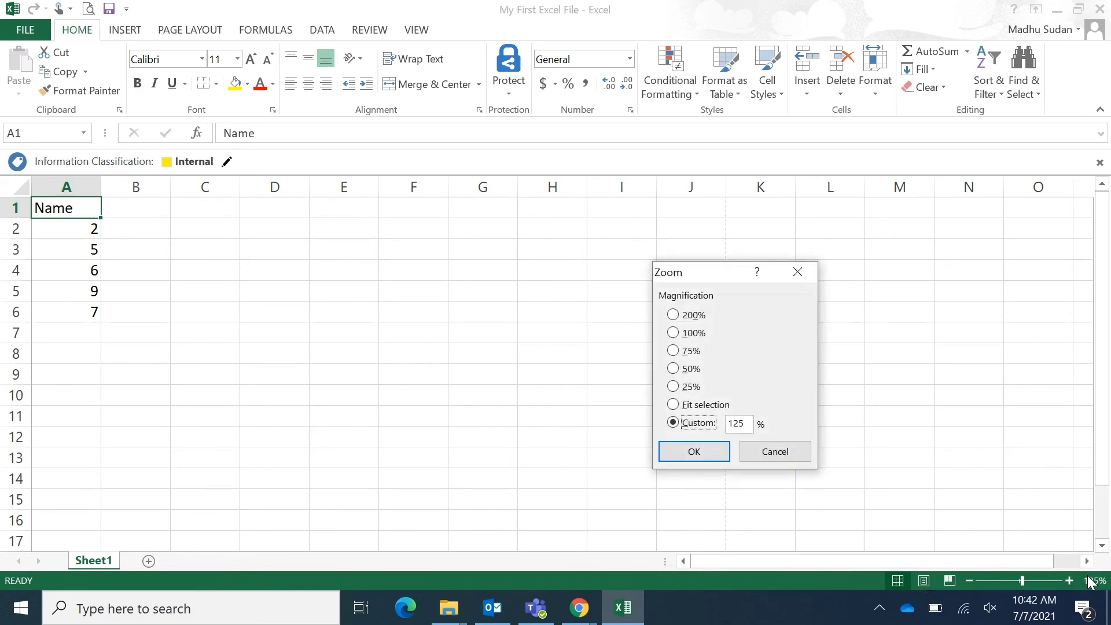
{"action": "left_click", "coordinate": [696, 335]}
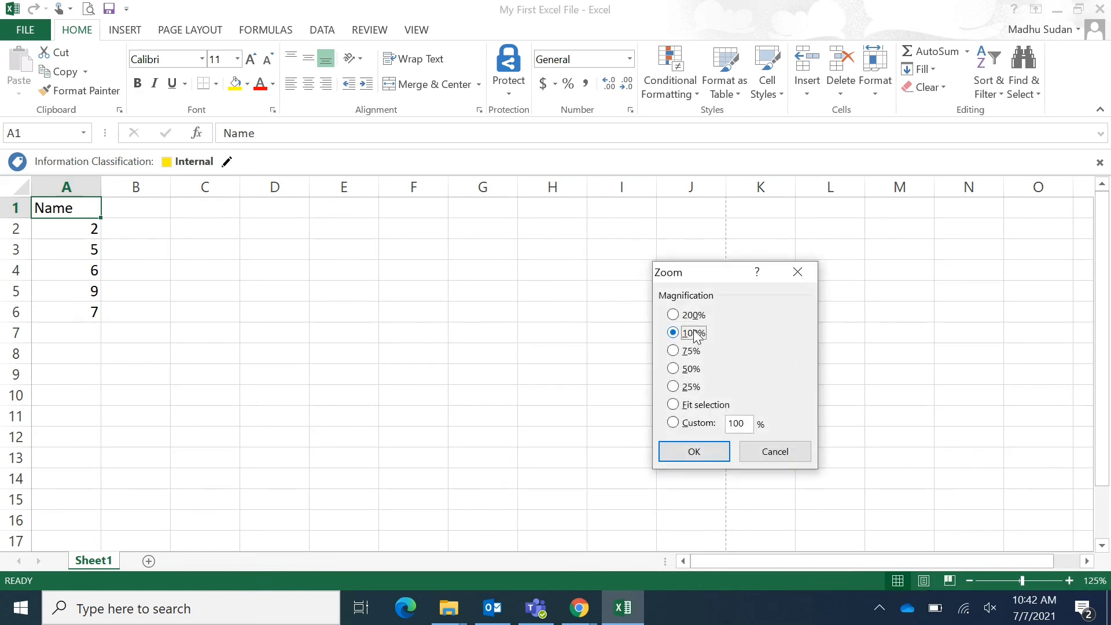
{"action": "left_click", "coordinate": [706, 454]}
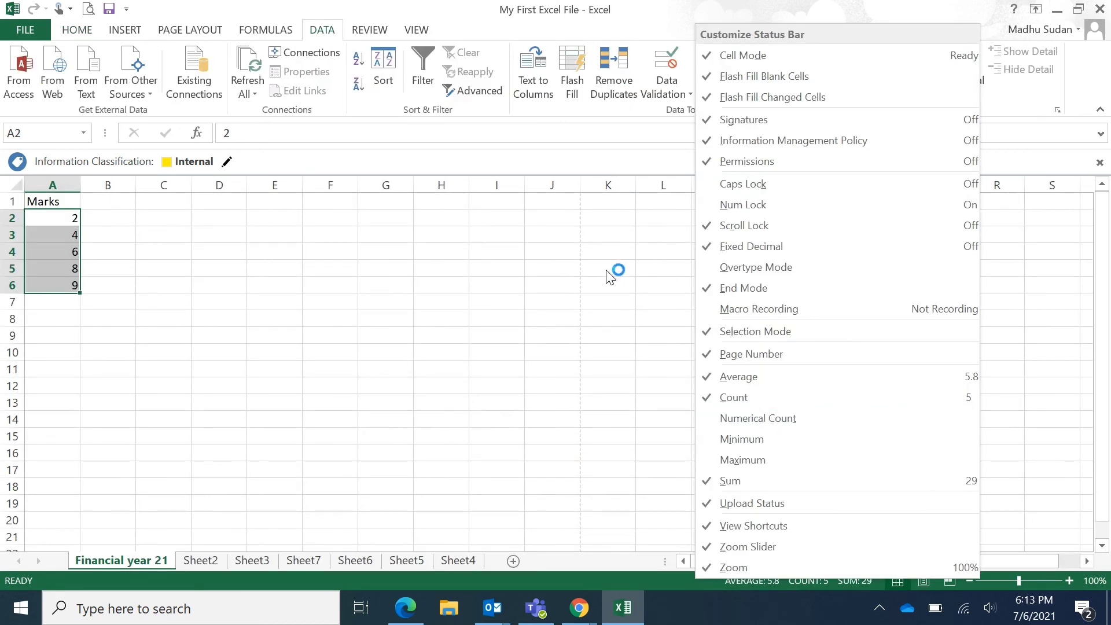
- Close the status bar options list and select cell F4 on the Financial year 21 sheet
{"action": "left_click", "coordinate": [609, 275]}
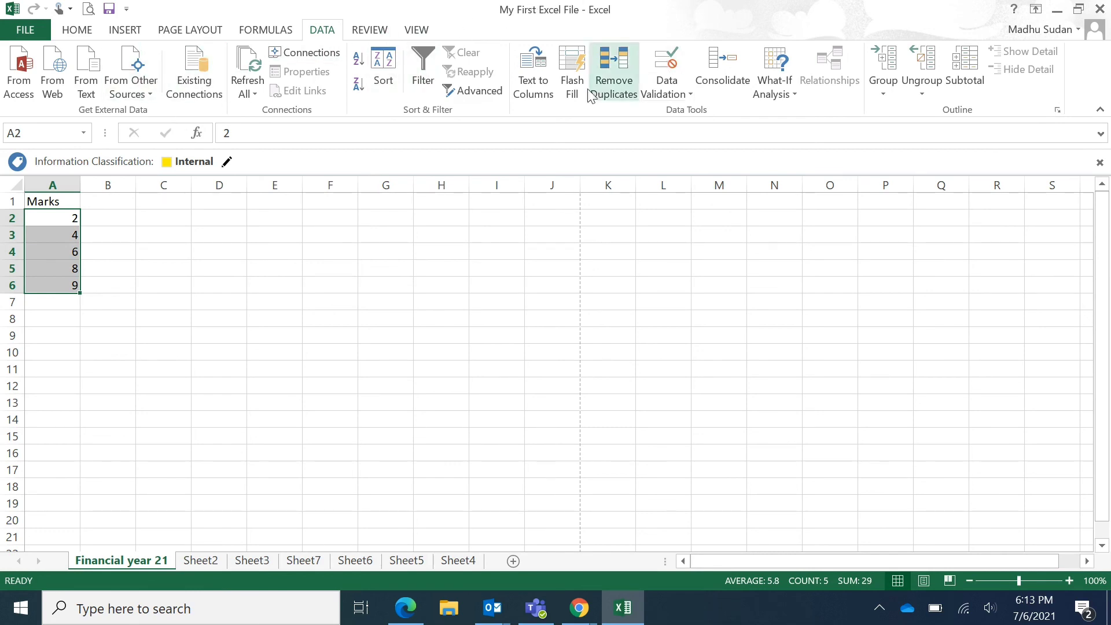
{"action": "left_click", "coordinate": [496, 137]}
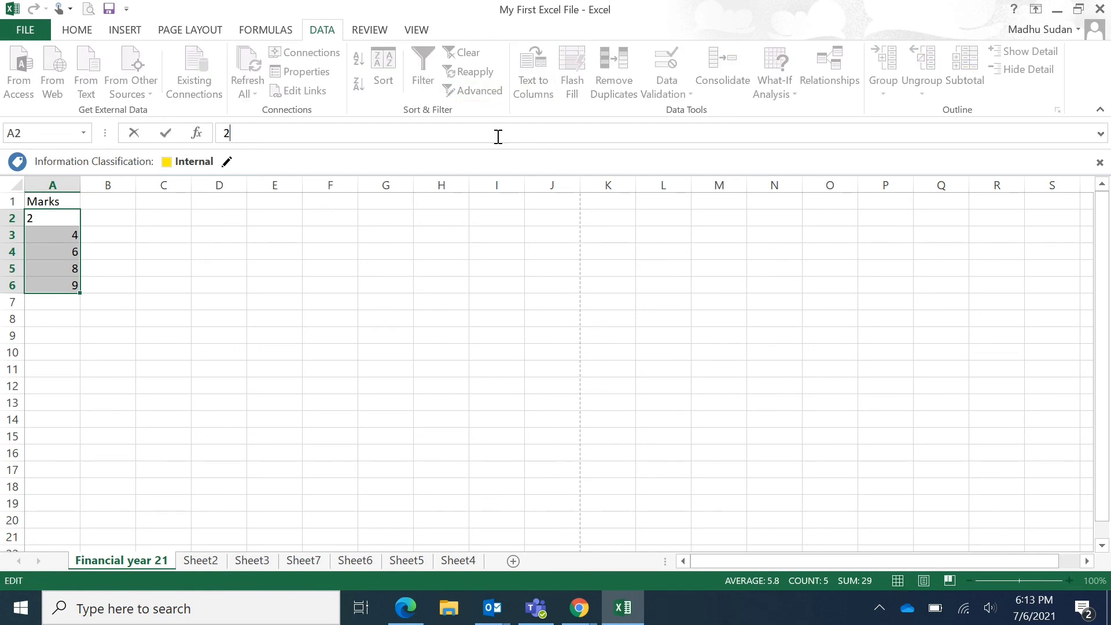
{"action": "left_click", "coordinate": [362, 230]}
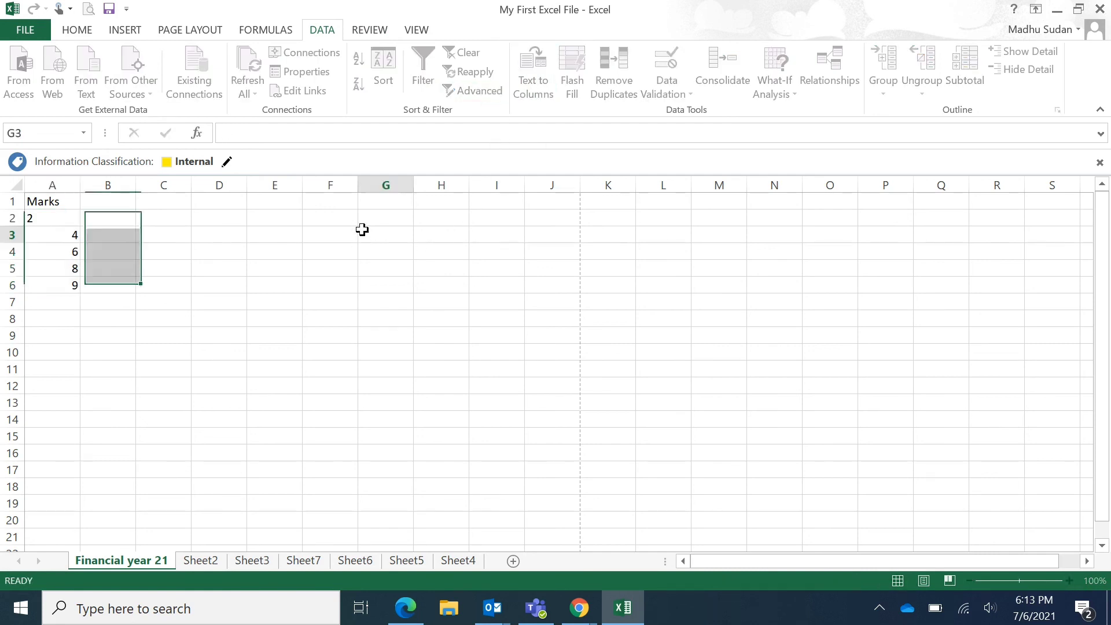
{"action": "left_click", "coordinate": [454, 246]}
{"action": "left_click", "coordinate": [331, 251]}
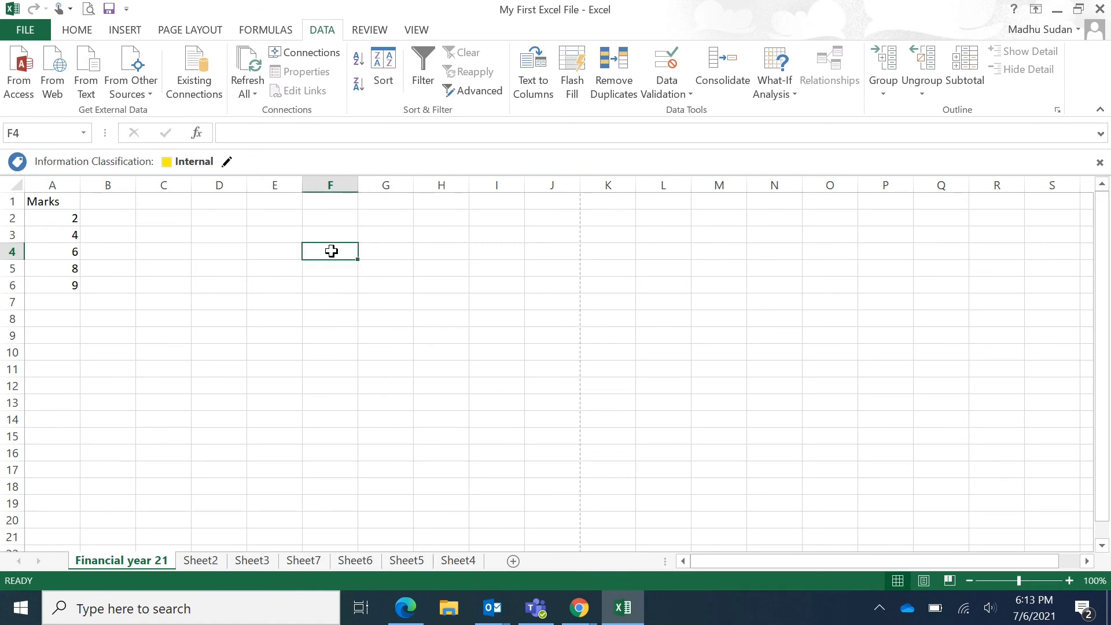
- Select the whole of column F and extend and shrink the selection across the adjacent columns
{"action": "key", "text": "ctrl+space"}
{"action": "key", "text": "shift+Left"}
{"action": "key", "text": "shift+Left"}
{"action": "key", "text": "shift+Left"}
{"action": "key", "text": "shift+Right"}
{"action": "key", "text": "shift+Right"}
{"action": "key", "text": "shift+Right"}
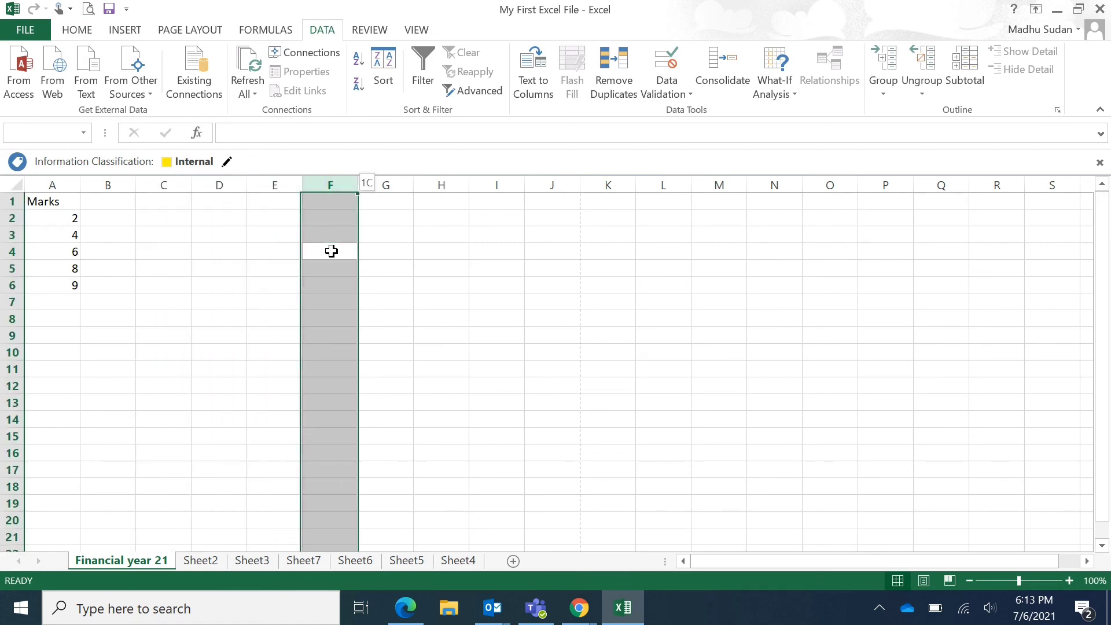
{"action": "key", "text": "shift+Right"}
{"action": "key", "text": "shift+Right"}
- Select entire rows 5 through 11, starting from cell F5
{"action": "key", "text": "Down"}
{"action": "key", "text": "shift+space"}
{"action": "key", "text": "shift+Down"}
{"action": "key", "text": "shift+Down"}
{"action": "key", "text": "shift+Down"}
{"action": "key", "text": "shift+Down"}
{"action": "key", "text": "shift+Down"}
{"action": "key", "text": "shift+Down"}
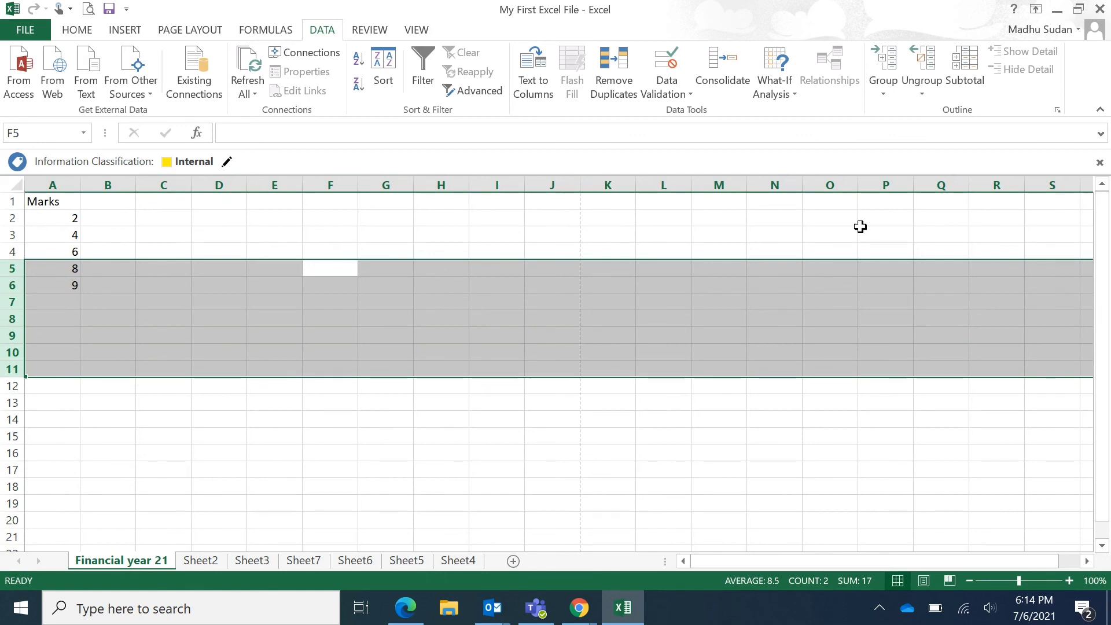
{"action": "left_click_drag", "start_coordinate": [1103, 255], "coordinate": [1087, 226]}
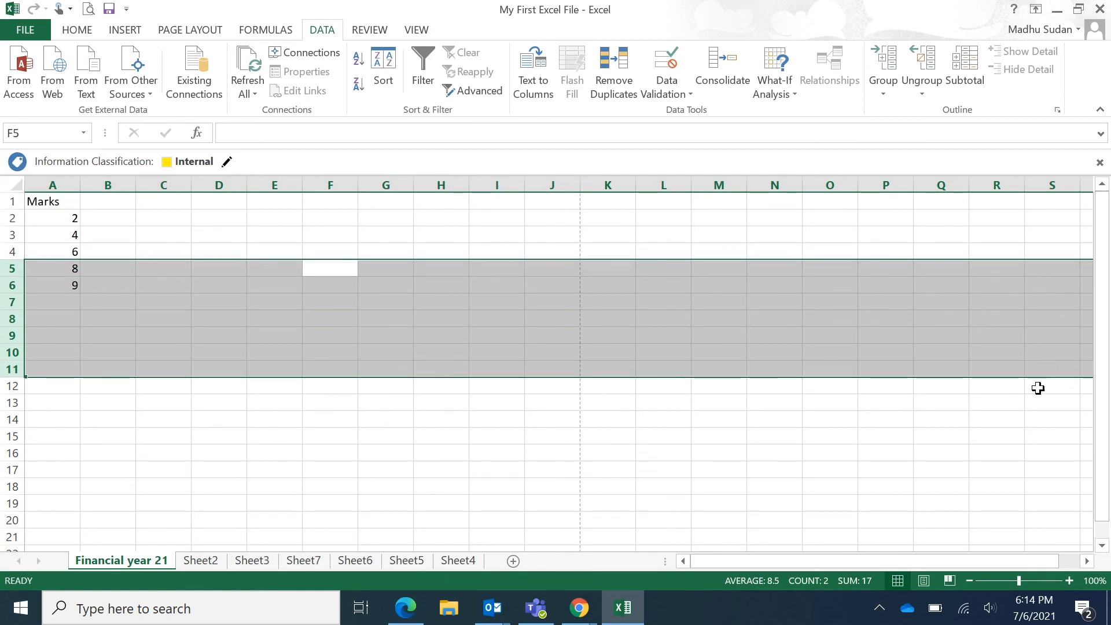
{"action": "mouse_move", "coordinate": [811, 561]}
{"action": "left_mouse_down"}
{"action": "mouse_move", "coordinate": [898, 549]}
{"action": "mouse_move", "coordinate": [814, 573]}
{"action": "left_mouse_up"}
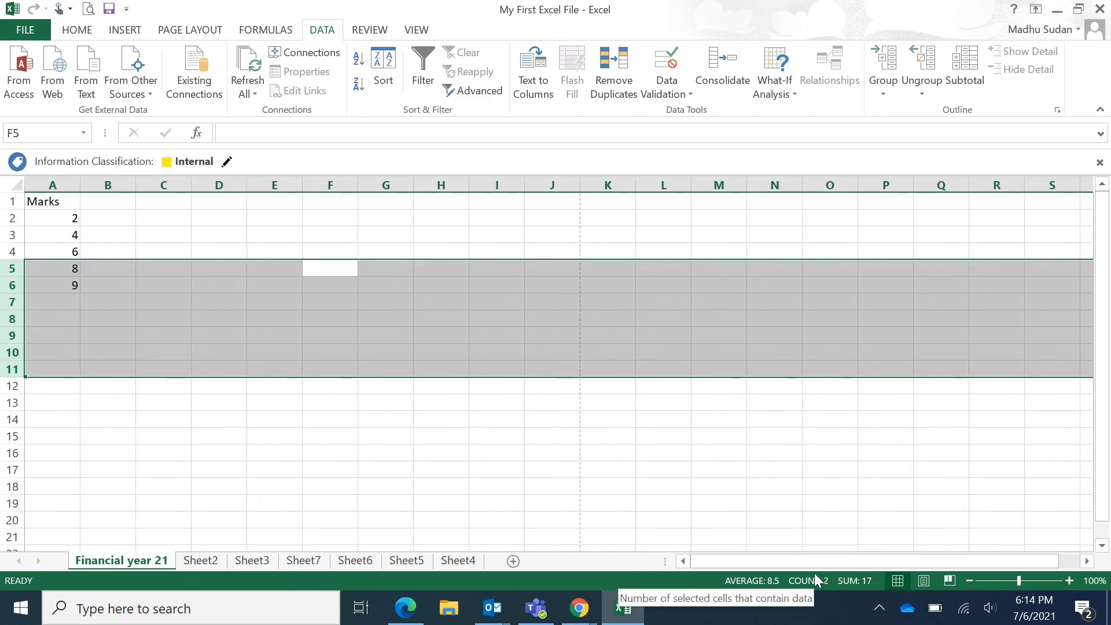
- Browse the other worksheets, including Sheet6, and return to the Financial year 21 sheet
{"action": "left_click", "coordinate": [250, 560]}
{"action": "left_click", "coordinate": [370, 557]}
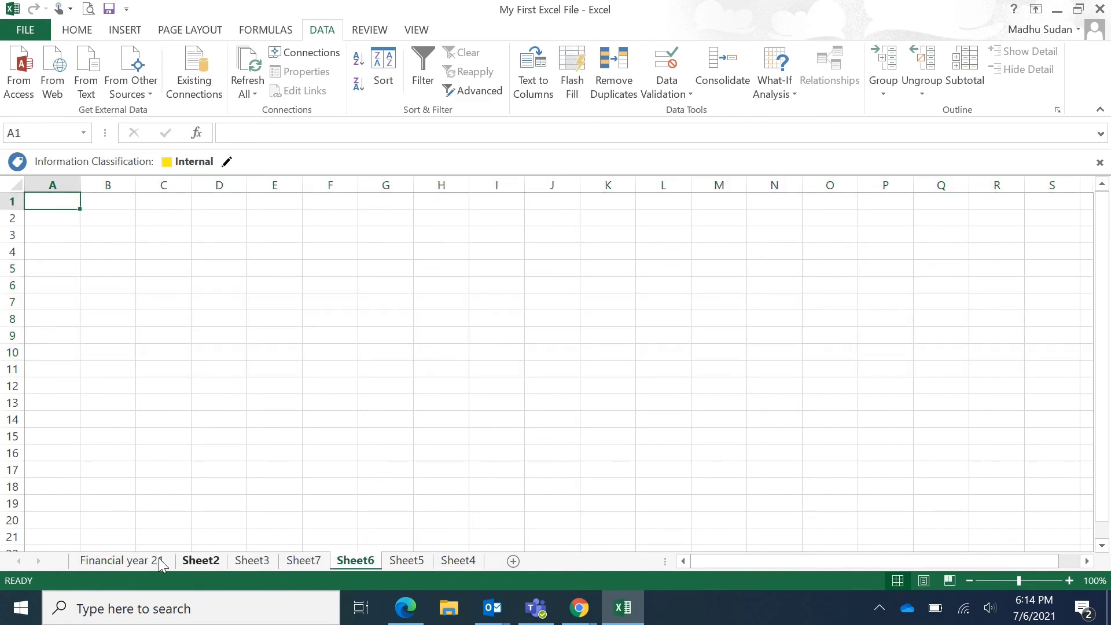
{"action": "left_click", "coordinate": [127, 564]}
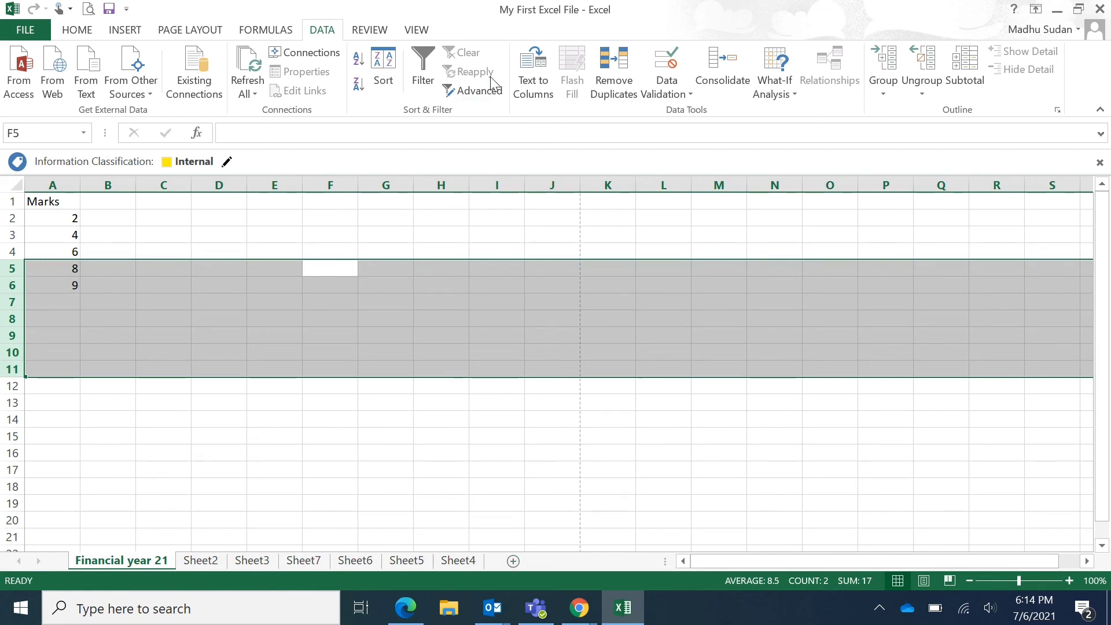
- Collapse the ribbon and expand it again
{"action": "key", "text": "ctrl+F1"}
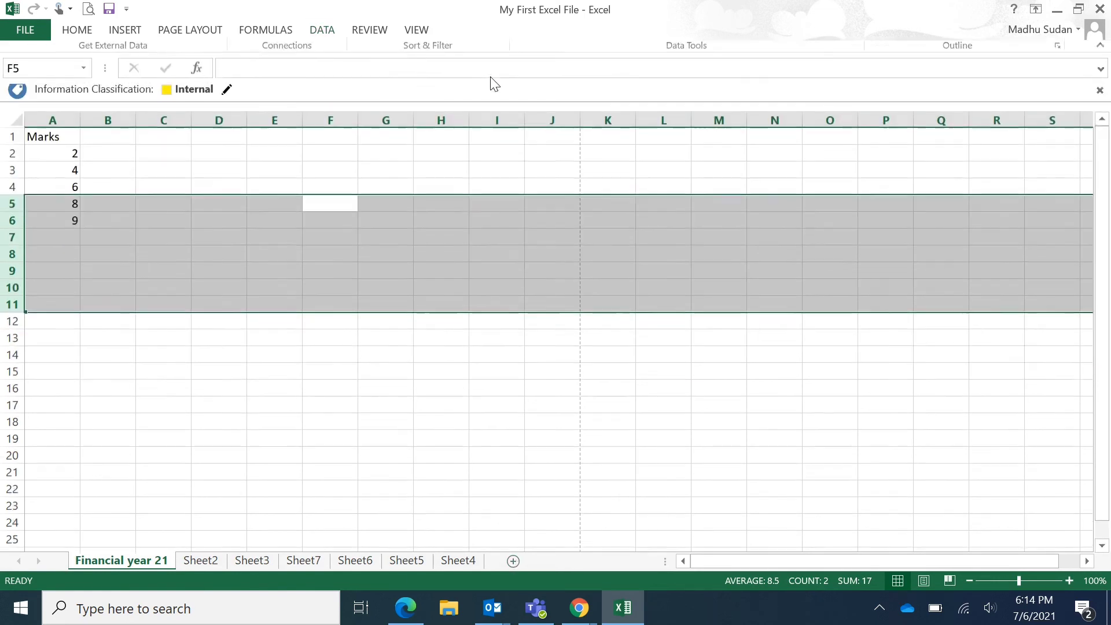
{"action": "key", "text": "ctrl+F1"}
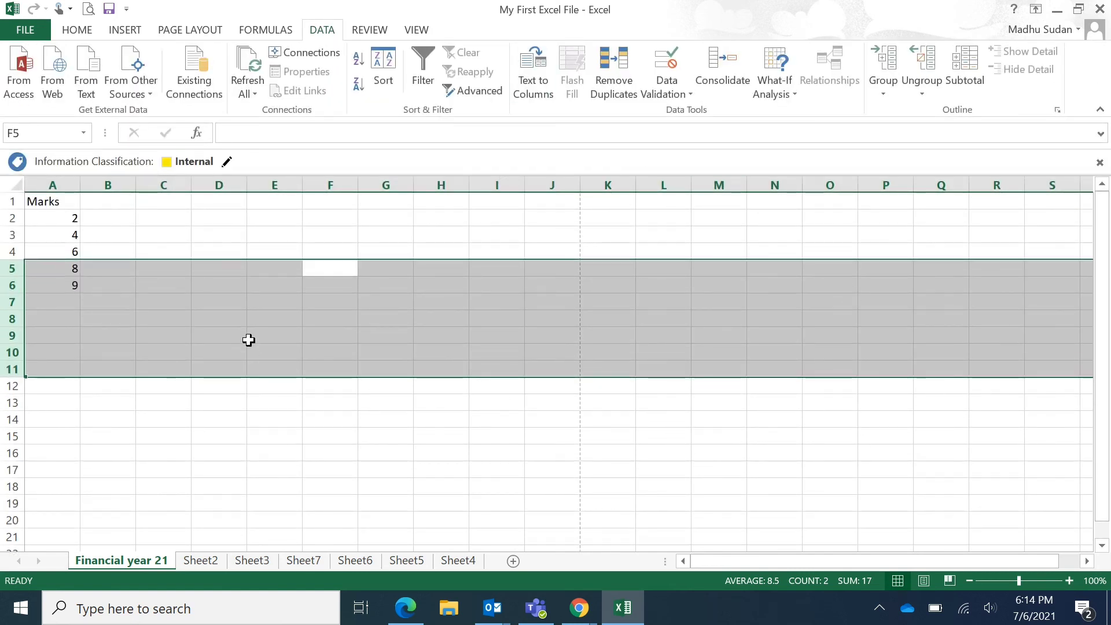
- Select the marks in A2:A6, examine the status bar customization options and close the list without changes
{"action": "left_click", "coordinate": [47, 232]}
{"action": "left_click", "coordinate": [45, 220]}
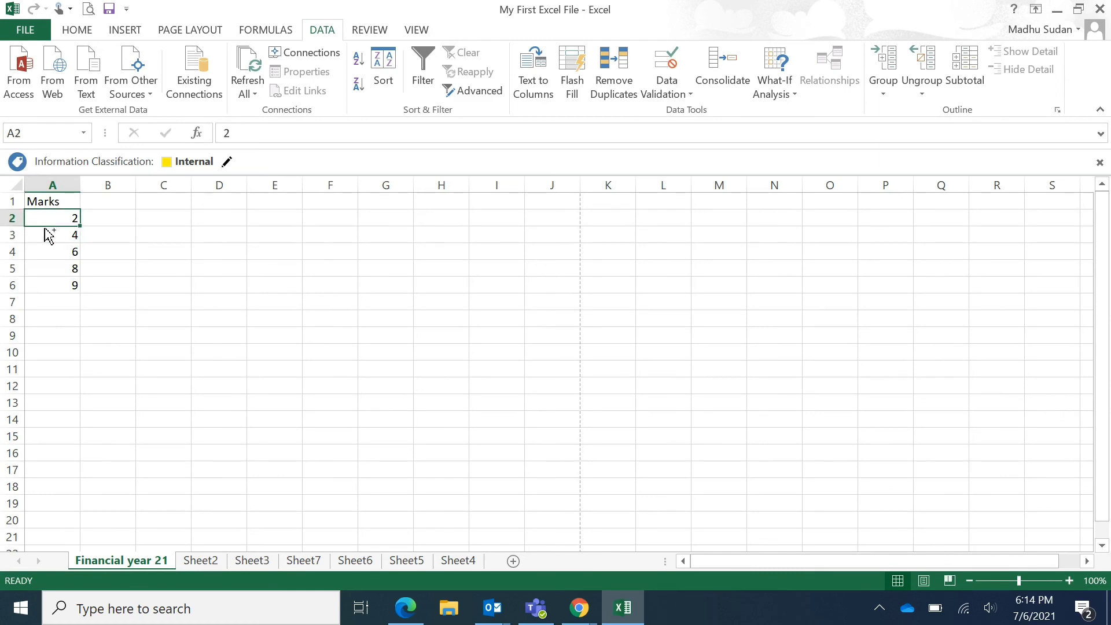
{"action": "key", "text": "ctrl+shift+Down"}
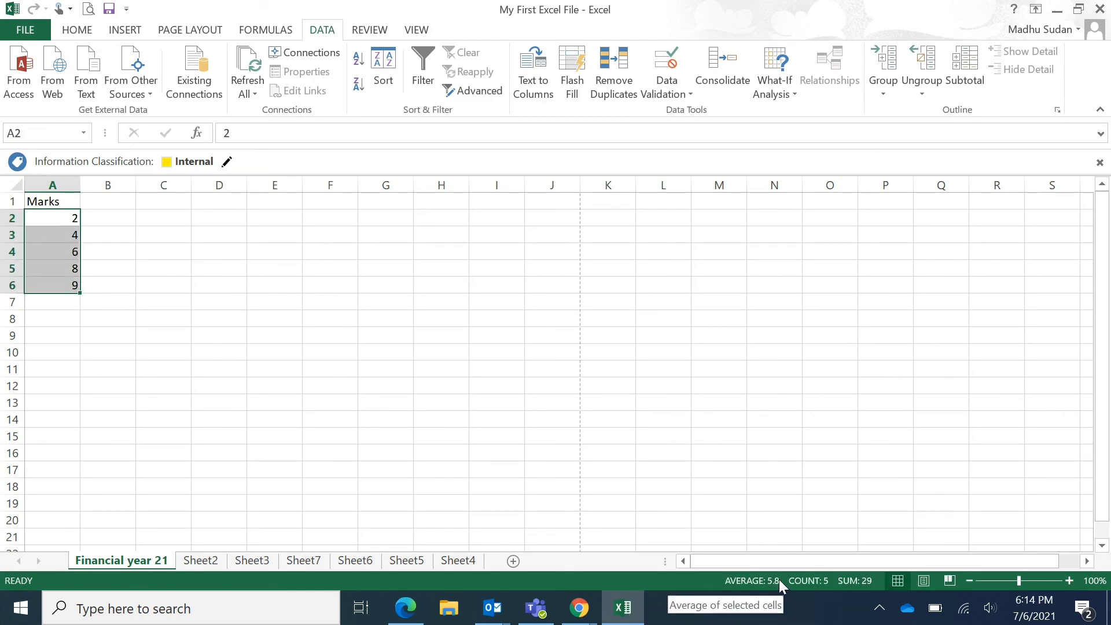
{"action": "right_click", "coordinate": [689, 585]}
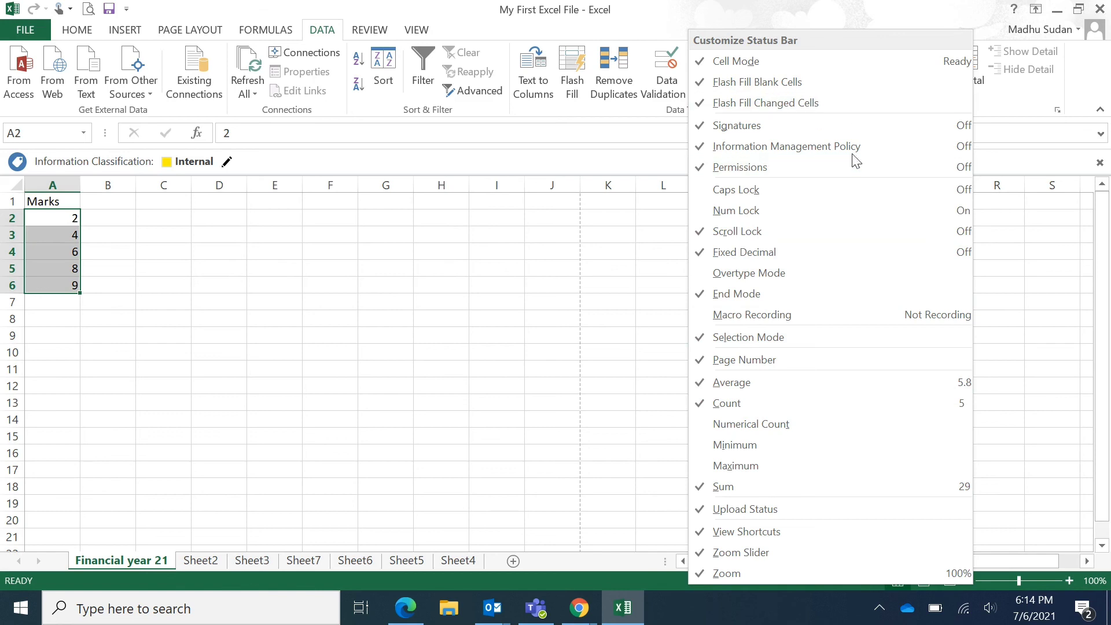
{"action": "left_click", "coordinate": [533, 268]}
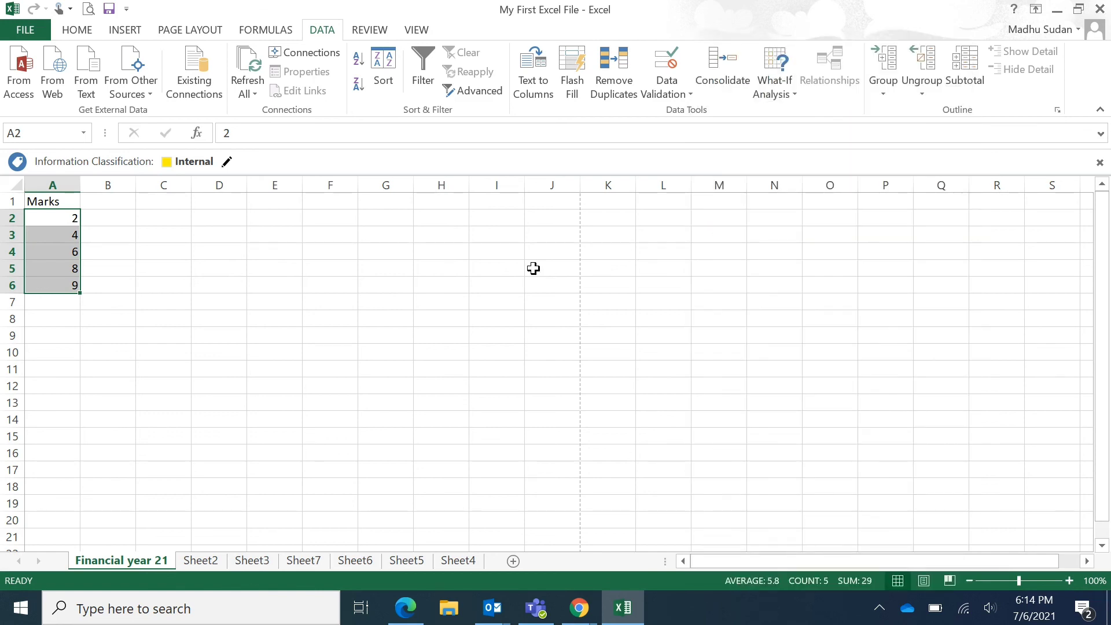